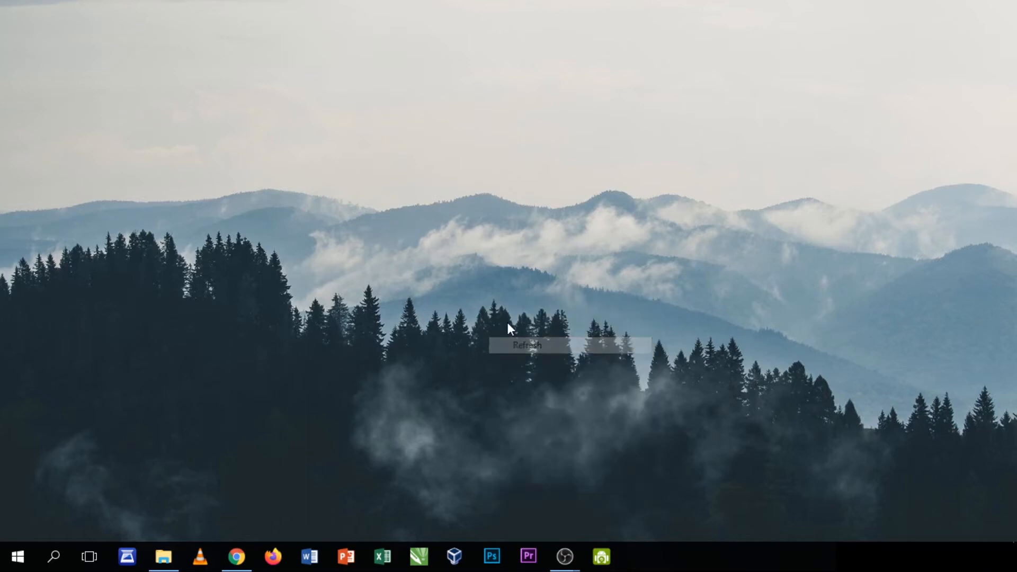
Bring the Chrome window with the Microsoft sign-in page back to the front
{"action": "left_click", "coordinate": [536, 143]}
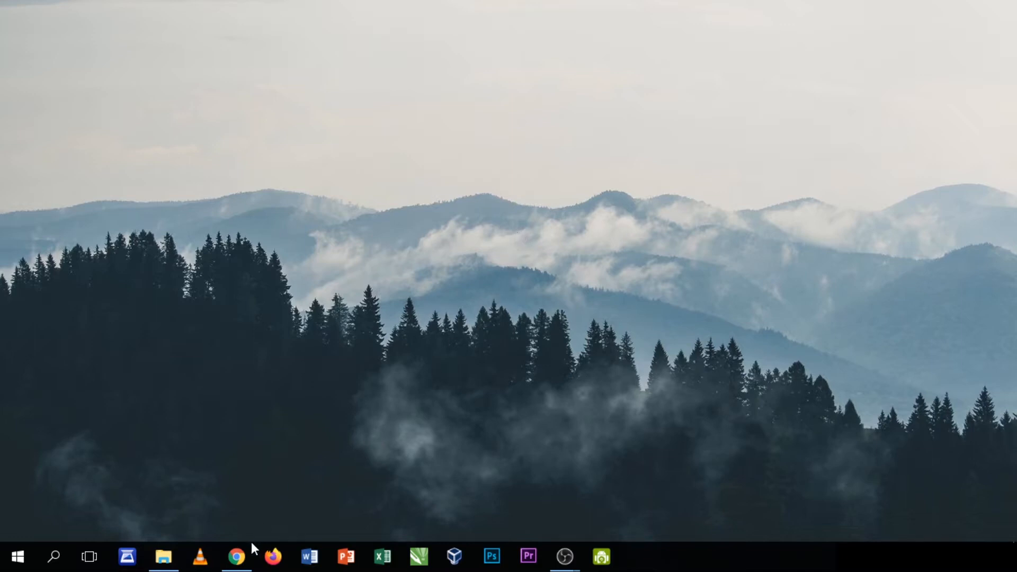
{"action": "mouse_move", "coordinate": [247, 557]}
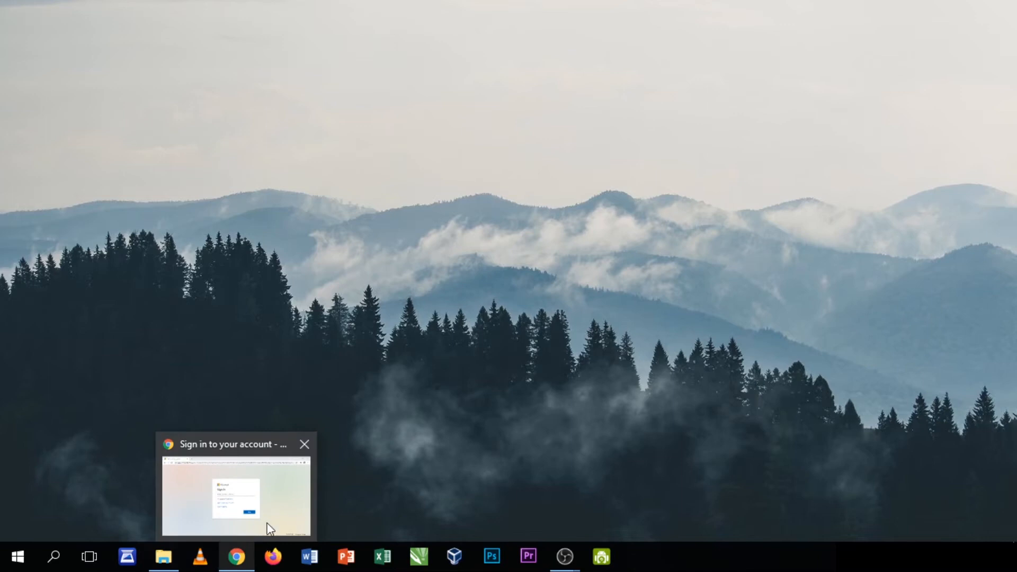
{"action": "left_click", "coordinate": [245, 556]}
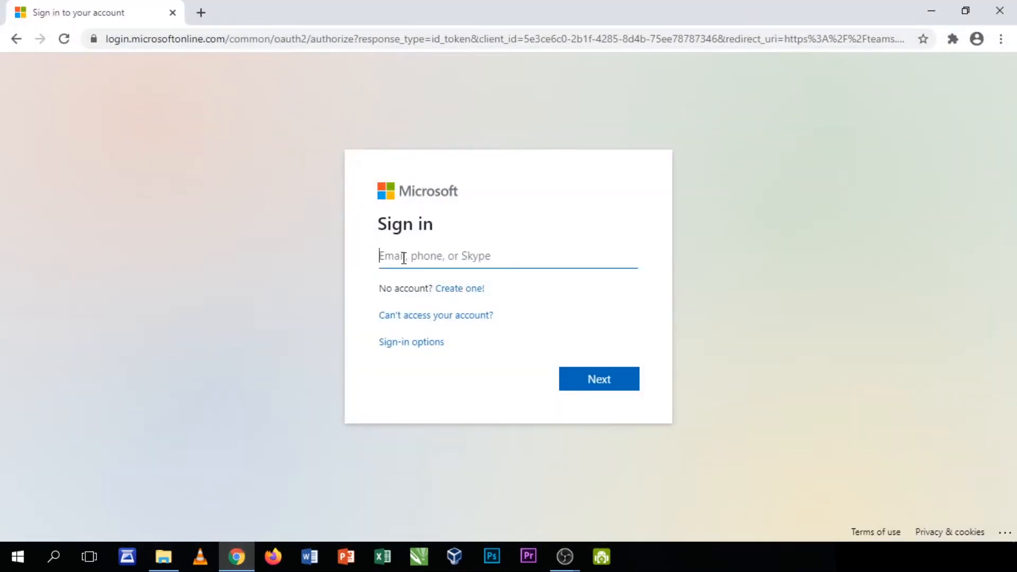
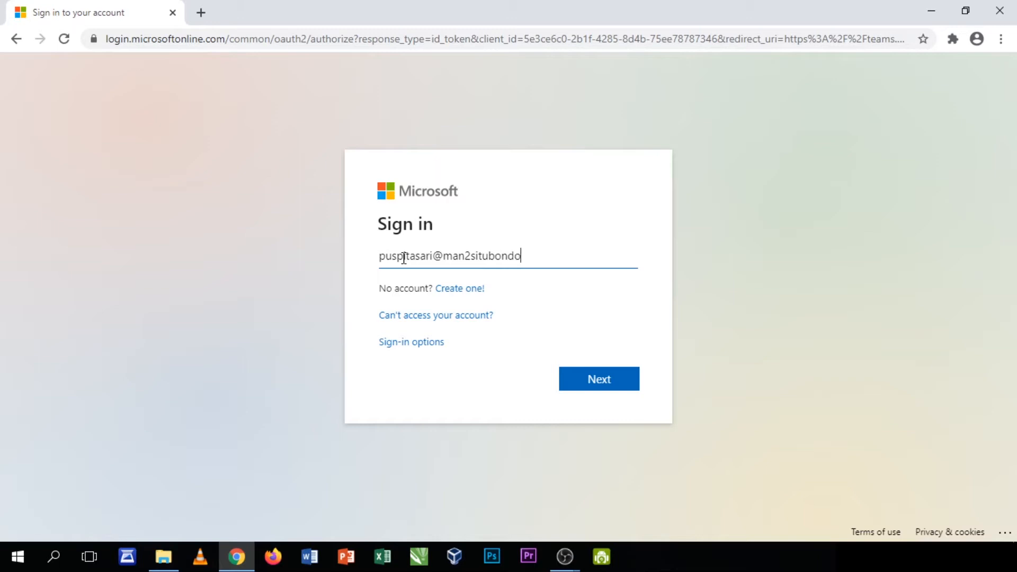
Sign in with the school Microsoft account's email and password
{"action": "left_click", "coordinate": [574, 386]}
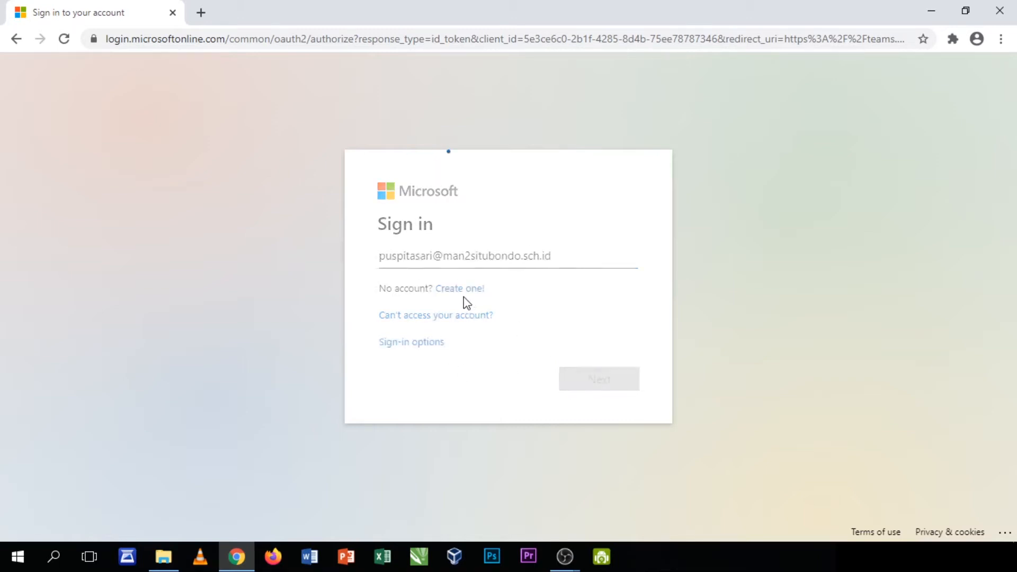
{"action": "type", "text": "••••"}
{"action": "key", "text": "Return"}
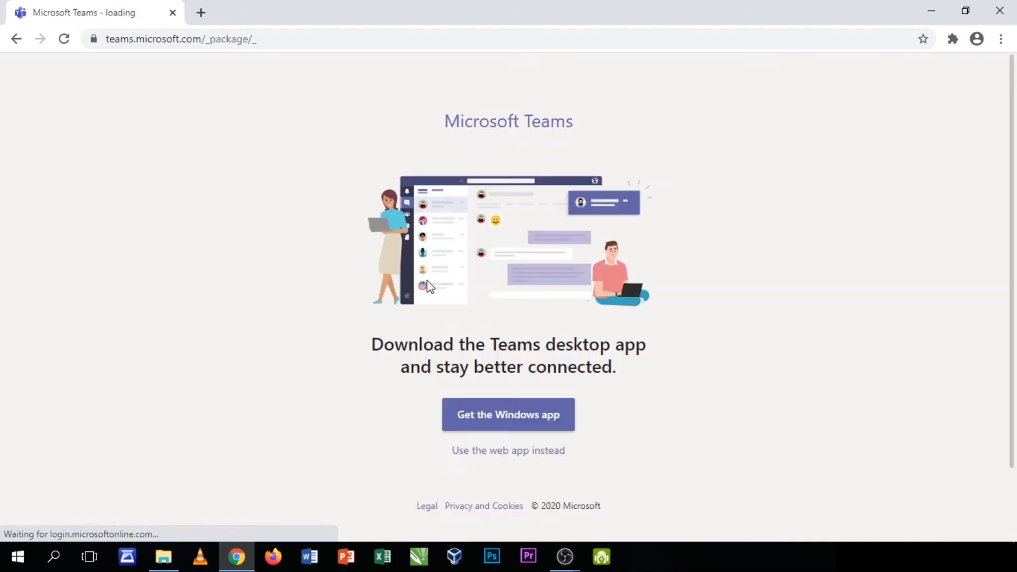
Switch to the Teams web app, close the welcome tour and go to the Teams section
{"action": "left_click", "coordinate": [476, 455]}
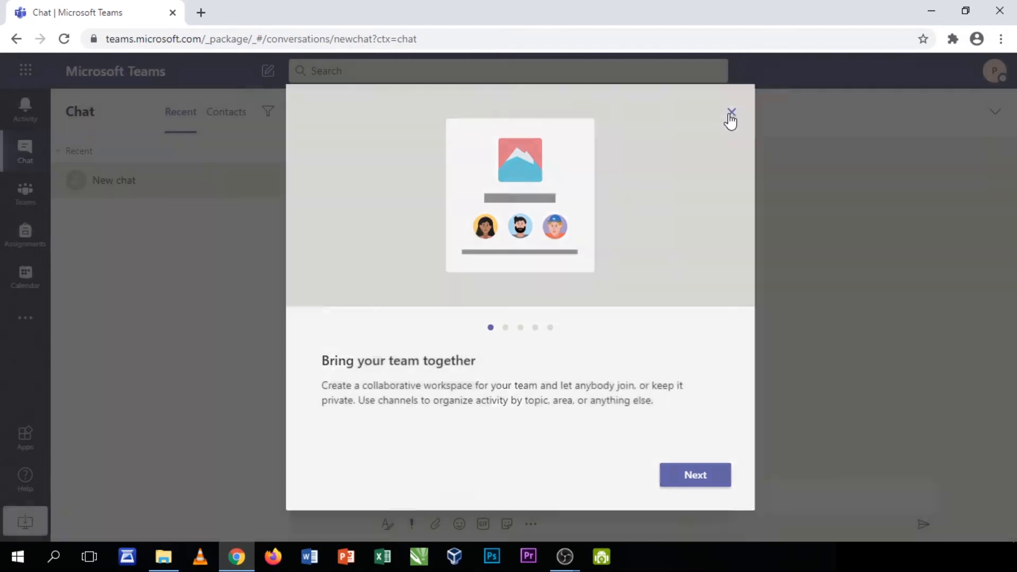
{"action": "left_click", "coordinate": [730, 115]}
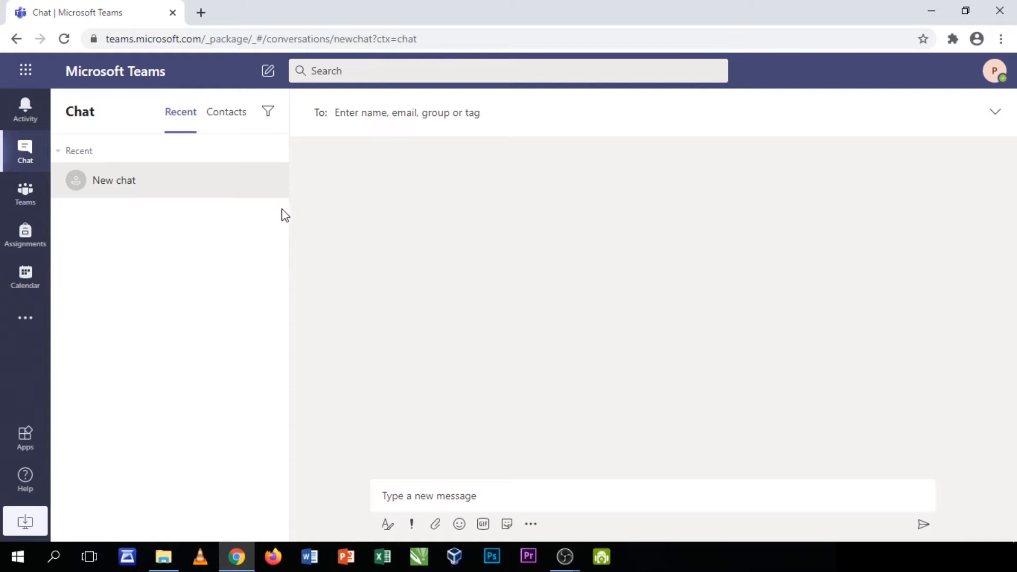
{"action": "left_click", "coordinate": [32, 199]}
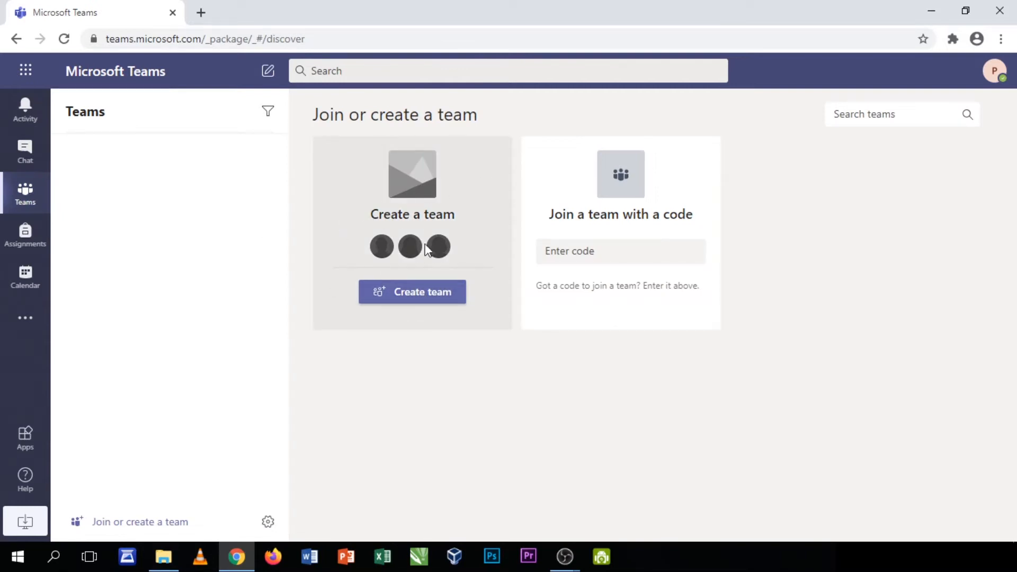
Create a Class-type team named 'BAHASA INGGRIS X IPA 1', skipping adding students
{"action": "left_click", "coordinate": [415, 298]}
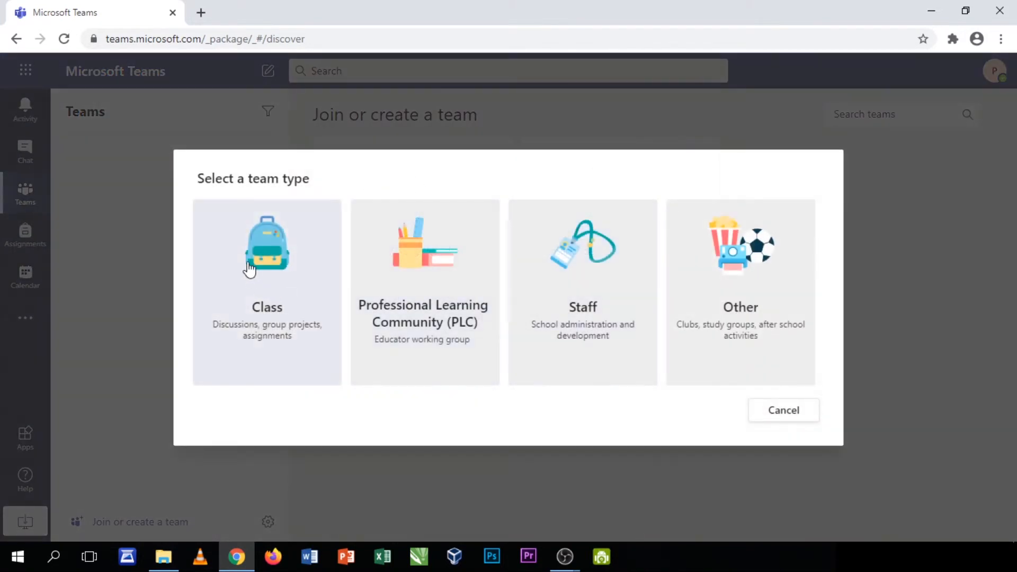
{"action": "left_click", "coordinate": [249, 267]}
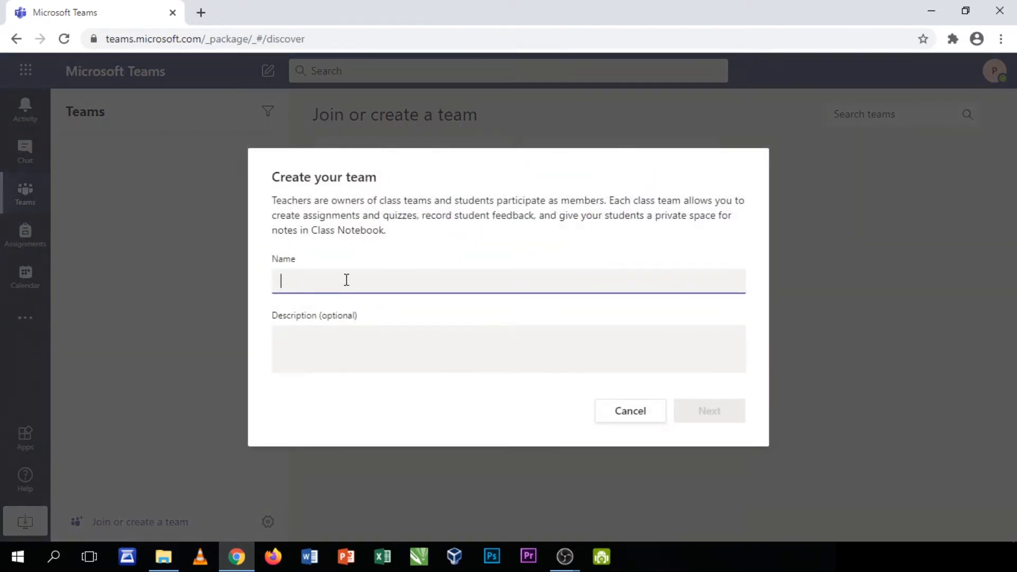
{"action": "type", "text": "BAHASA INGGRIS X IPA"}
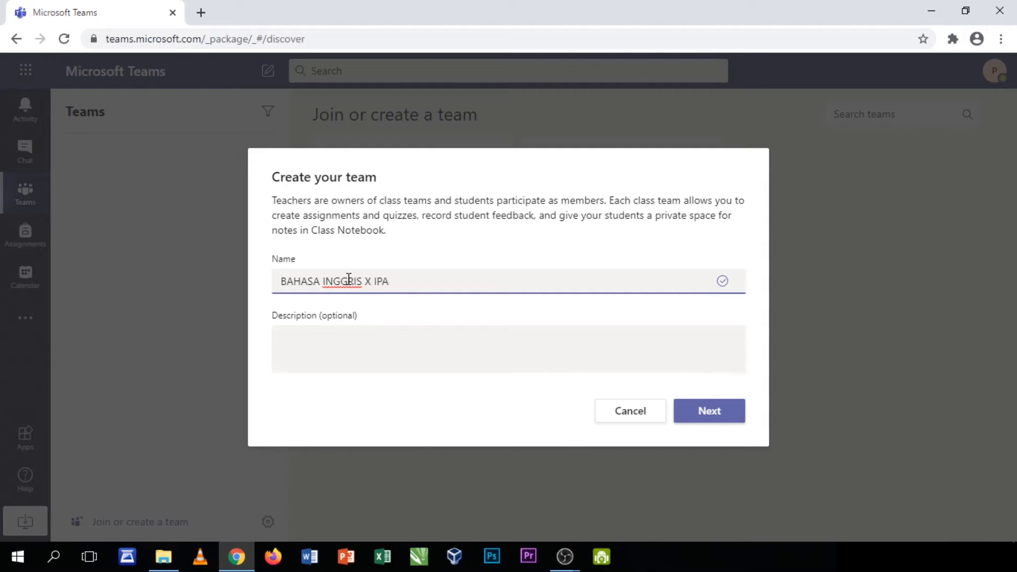
{"action": "type", "text": " 1"}
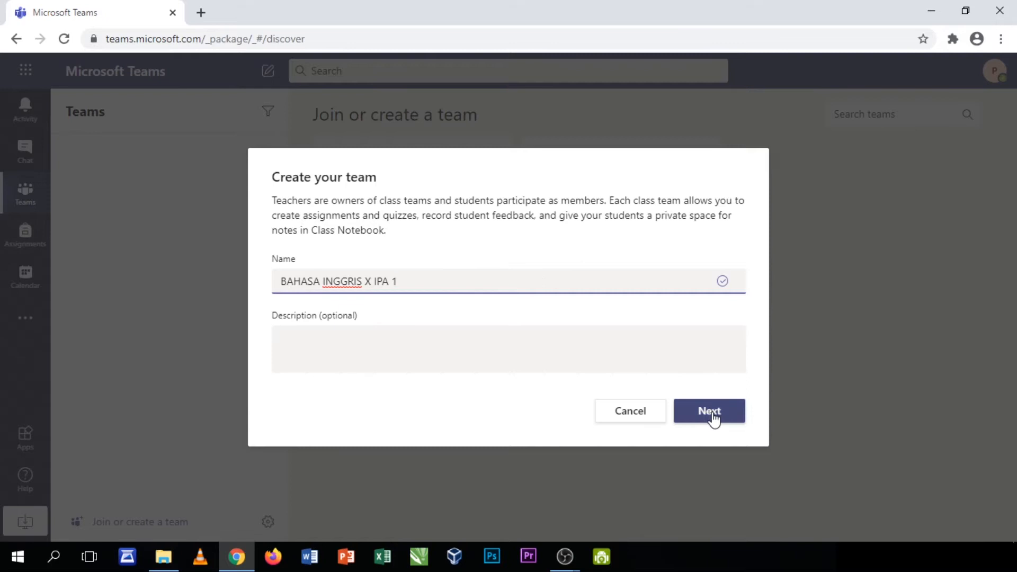
{"action": "left_click", "coordinate": [436, 360]}
{"action": "left_click", "coordinate": [708, 412]}
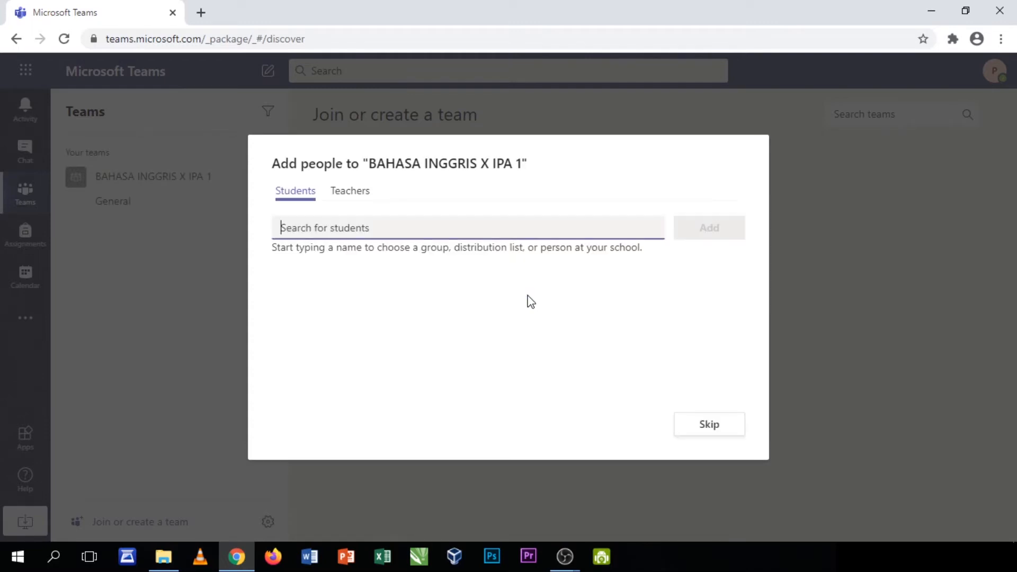
{"action": "left_click", "coordinate": [707, 423]}
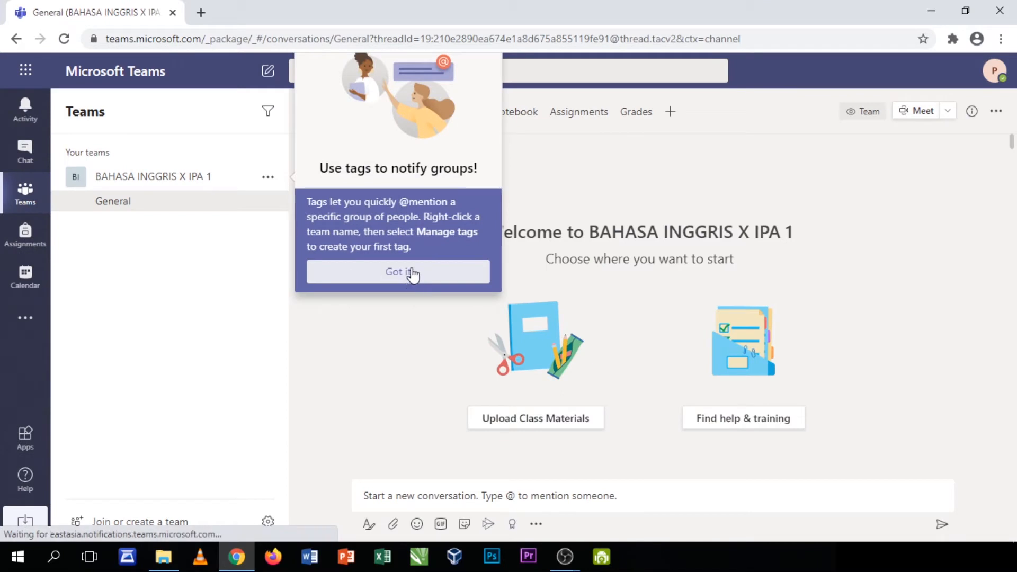
Dismiss the tags tip and collapse and re-expand the team list and its channels
{"action": "left_click", "coordinate": [410, 275]}
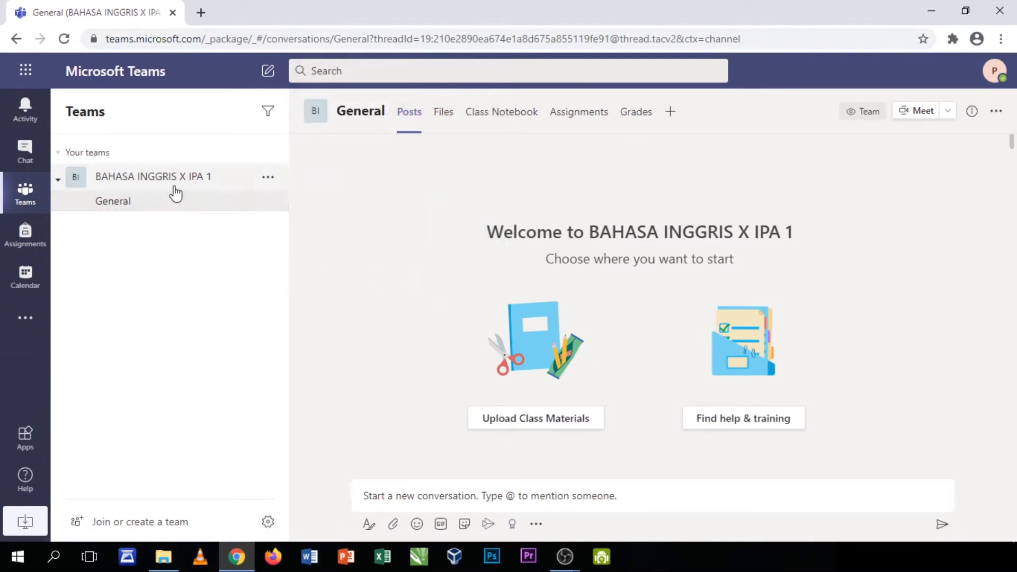
{"action": "left_click", "coordinate": [60, 156]}
{"action": "left_click", "coordinate": [59, 154]}
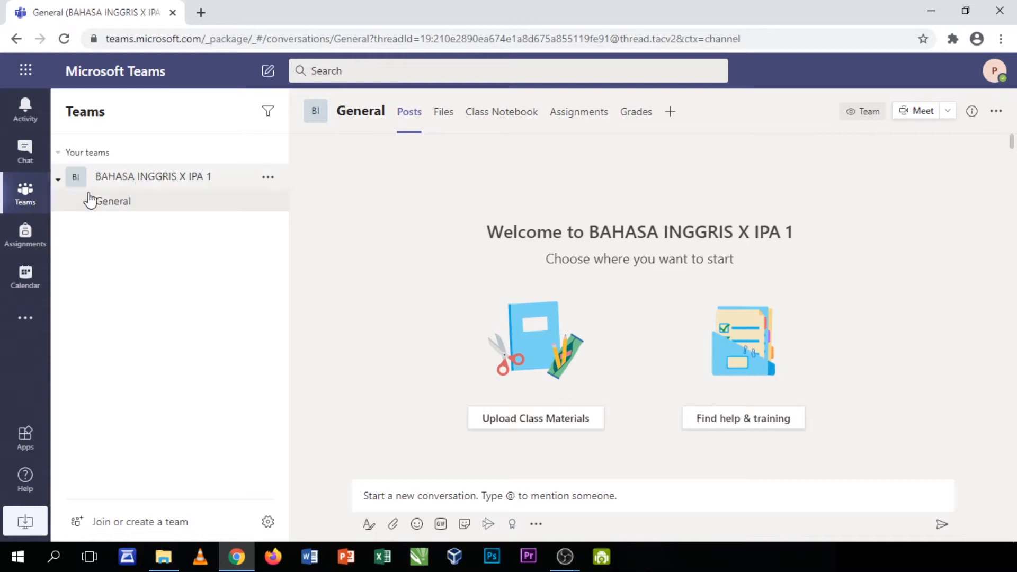
{"action": "left_click", "coordinate": [140, 179]}
{"action": "left_click", "coordinate": [134, 183]}
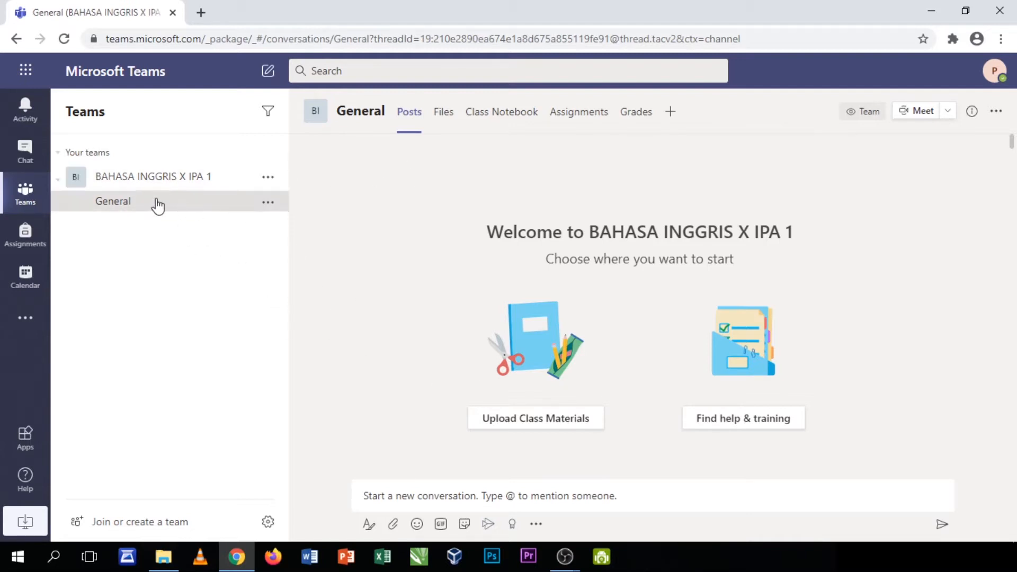
{"action": "left_click", "coordinate": [149, 183]}
{"action": "left_click", "coordinate": [147, 184]}
Browse the General channel's Files, Class Notebook, Assignments and Grades pages, returning to Posts
{"action": "left_click", "coordinate": [446, 113]}
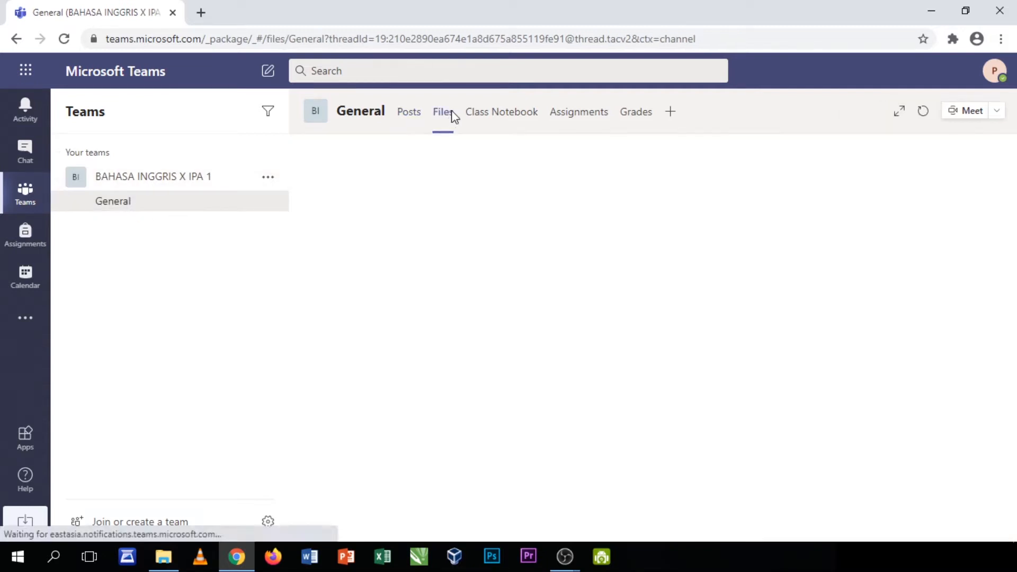
{"action": "left_click", "coordinate": [497, 119]}
{"action": "left_click", "coordinate": [574, 116]}
{"action": "left_click", "coordinate": [625, 117]}
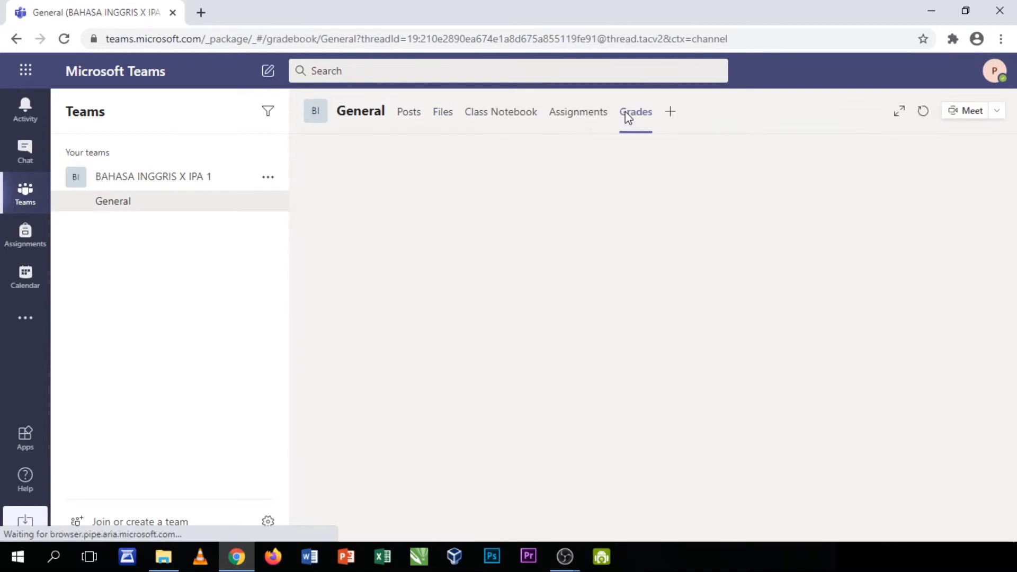
{"action": "left_click", "coordinate": [444, 117]}
{"action": "left_click", "coordinate": [411, 122]}
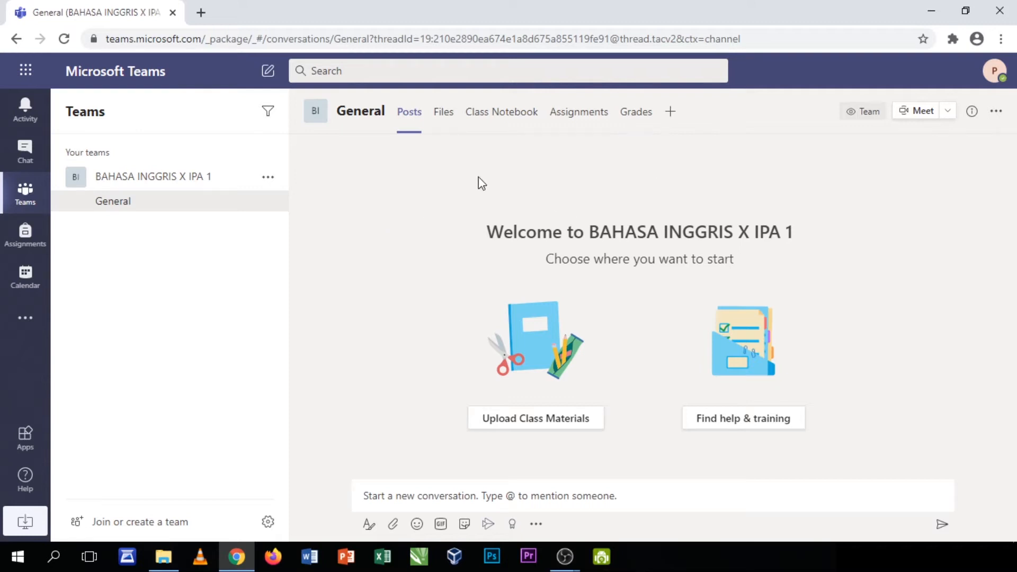
{"action": "left_click", "coordinate": [670, 112]}
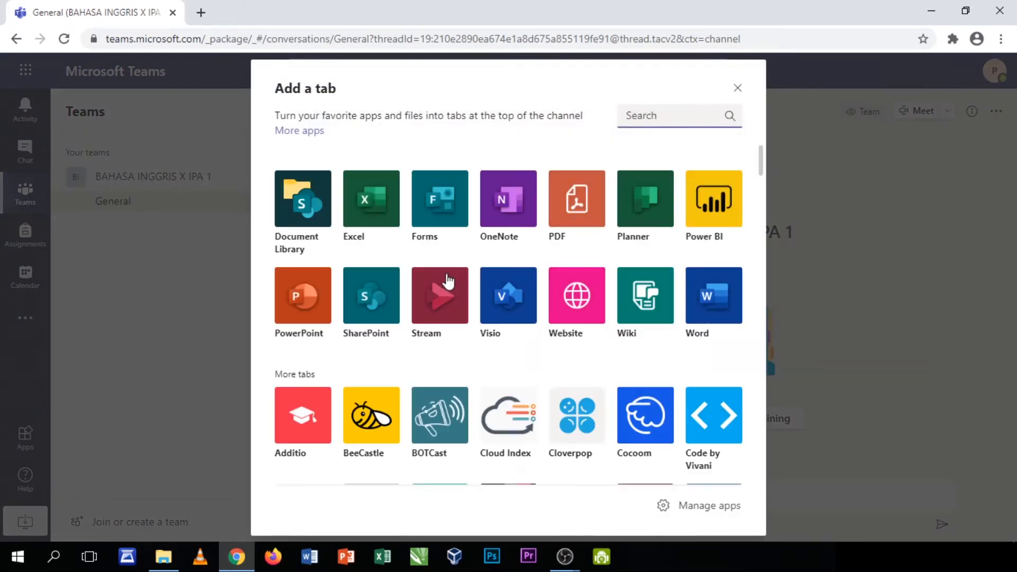
Add the existing 'Absensi Bahasa Inggris' form as a Forms tab in General
{"action": "left_click", "coordinate": [437, 212]}
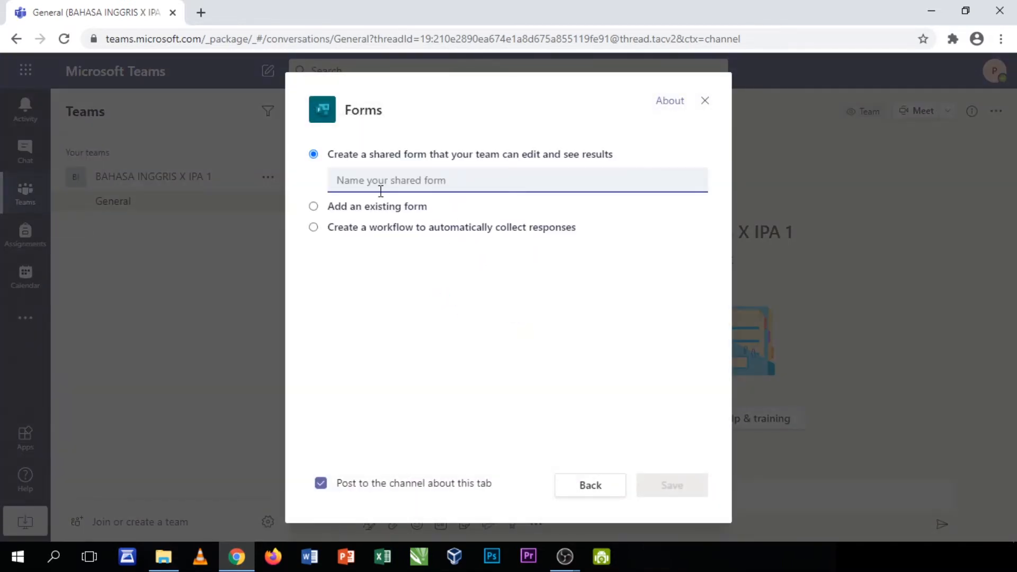
{"action": "left_click", "coordinate": [318, 210]}
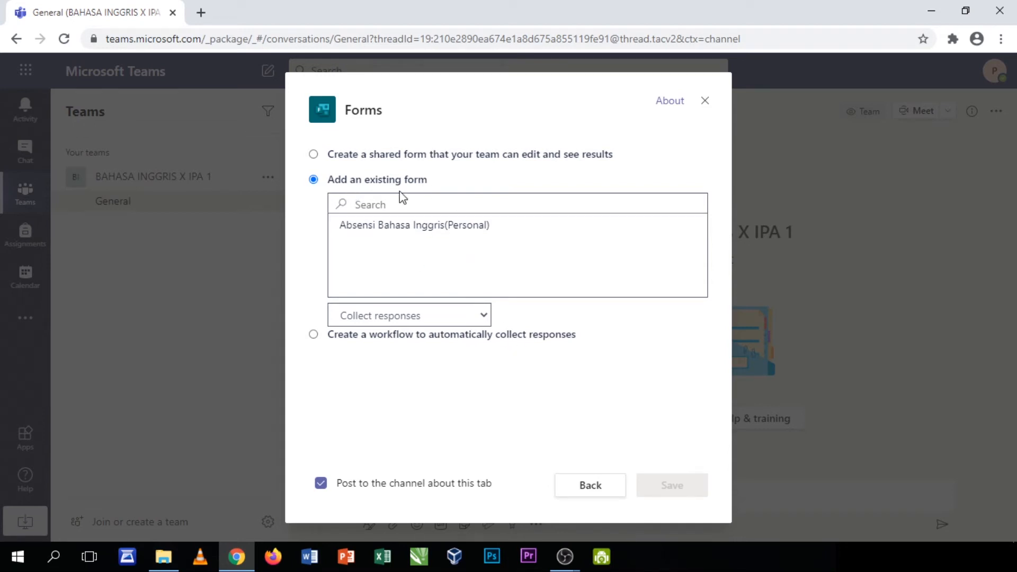
{"action": "left_click", "coordinate": [382, 317]}
{"action": "left_click", "coordinate": [386, 316]}
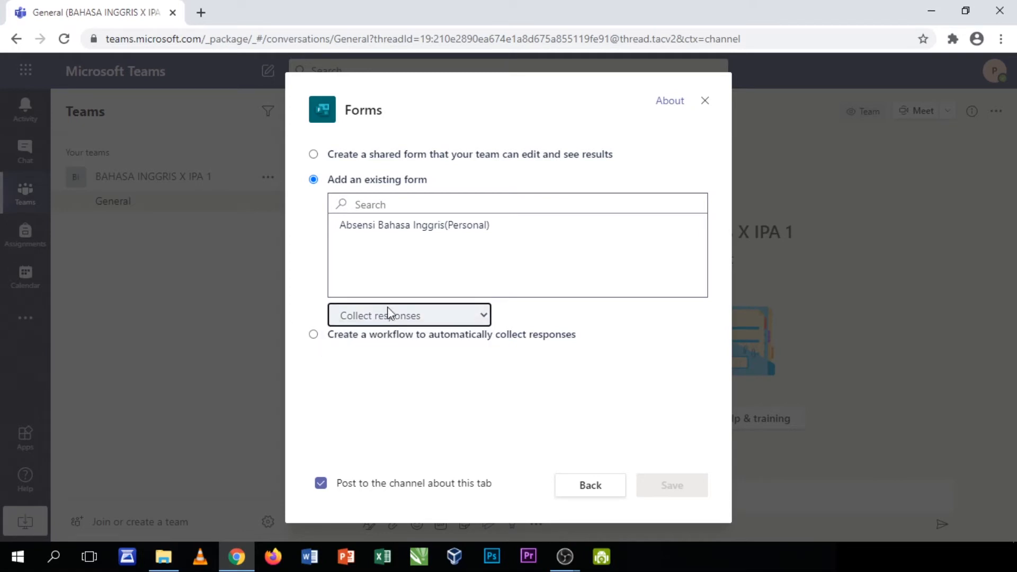
{"action": "left_click", "coordinate": [408, 232]}
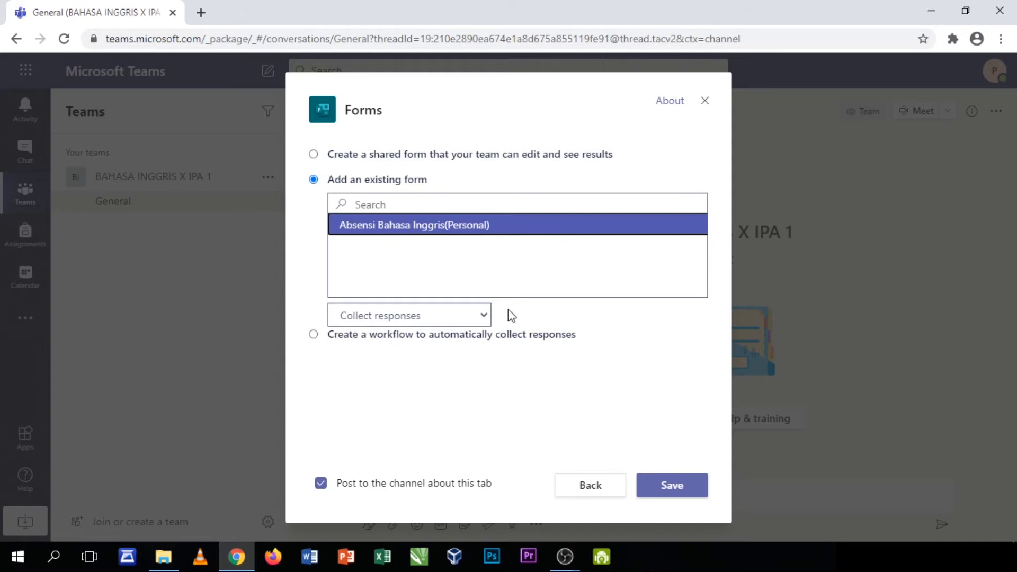
{"action": "left_click", "coordinate": [678, 491]}
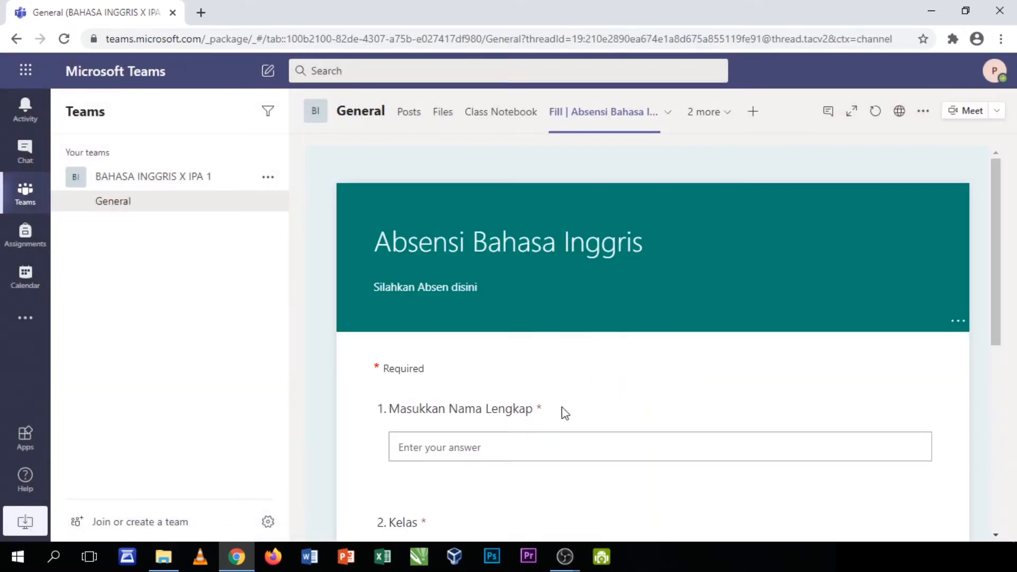
Scroll through the Absensi Bahasa Inggris form, then return to General's Posts feed
{"action": "scroll", "coordinate": [479, 360], "scroll_direction": "down", "scroll_amount": 6}
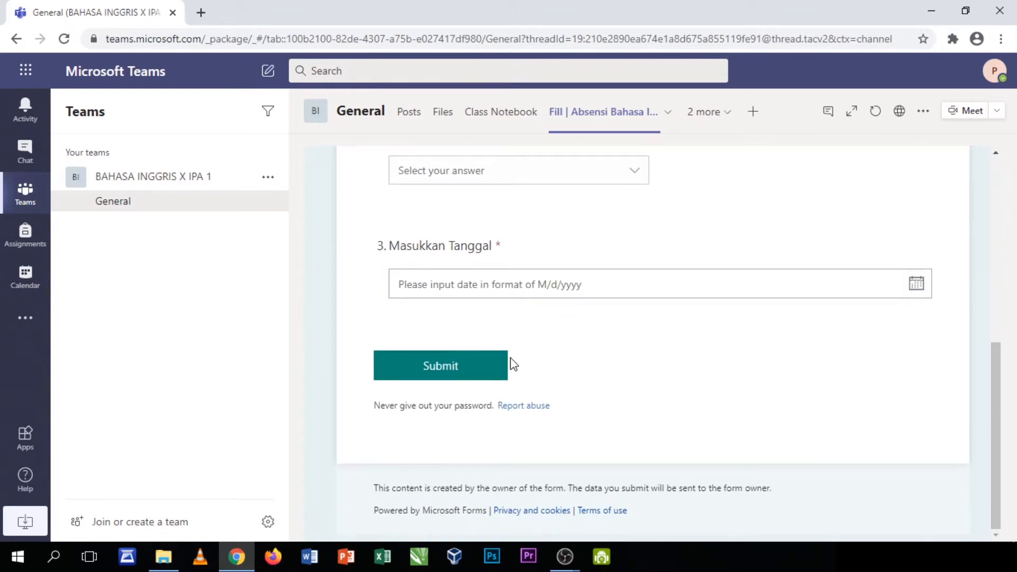
{"action": "scroll", "coordinate": [482, 379], "scroll_direction": "up", "scroll_amount": 7}
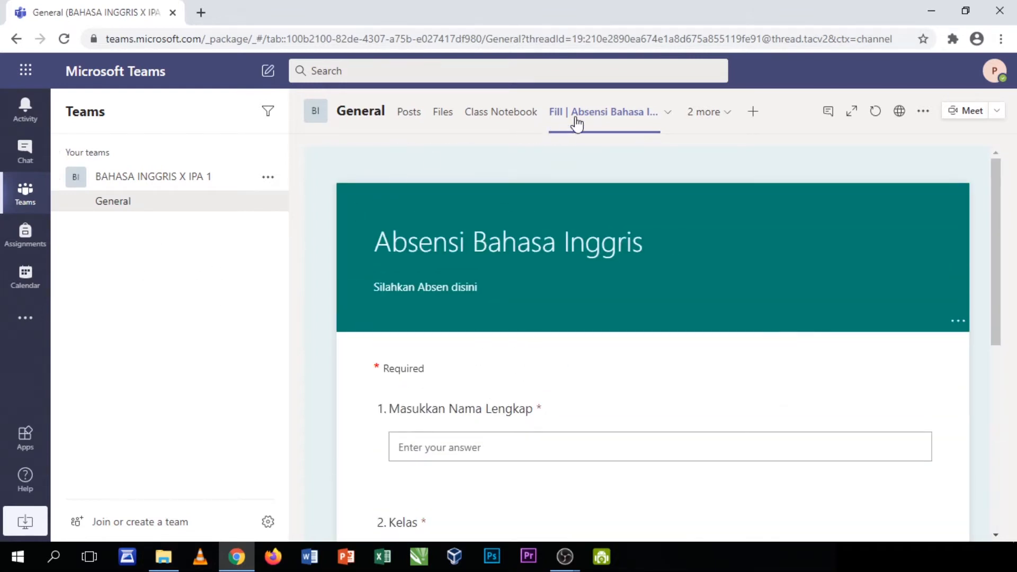
{"action": "left_click", "coordinate": [418, 117]}
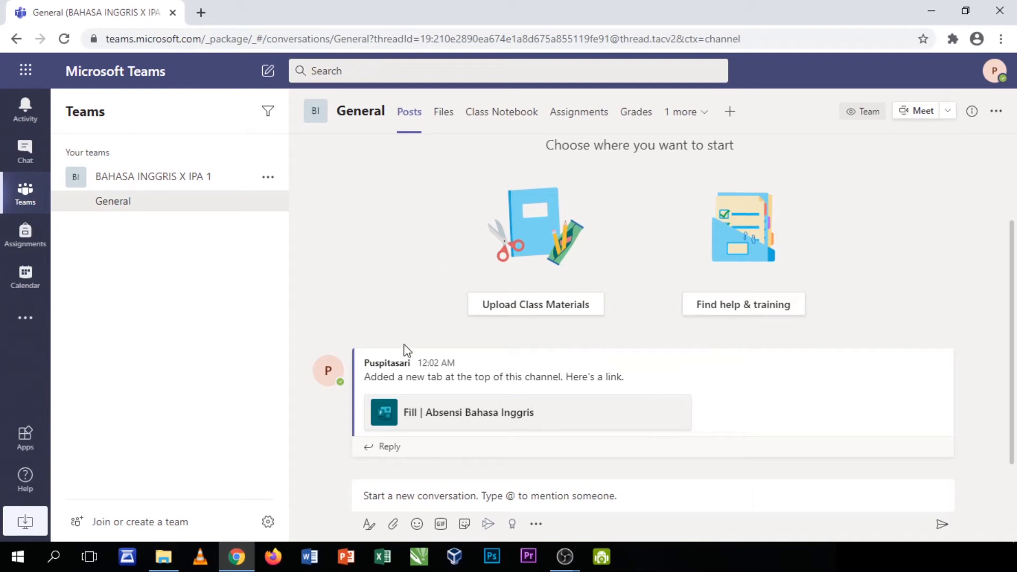
{"action": "mouse_move", "coordinate": [437, 361]}
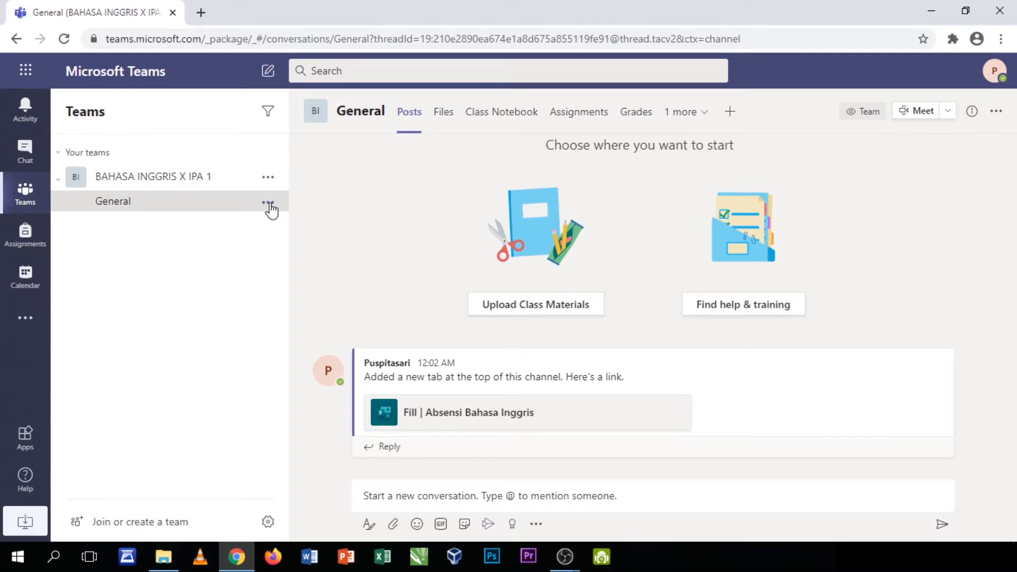
{"action": "left_click", "coordinate": [268, 204]}
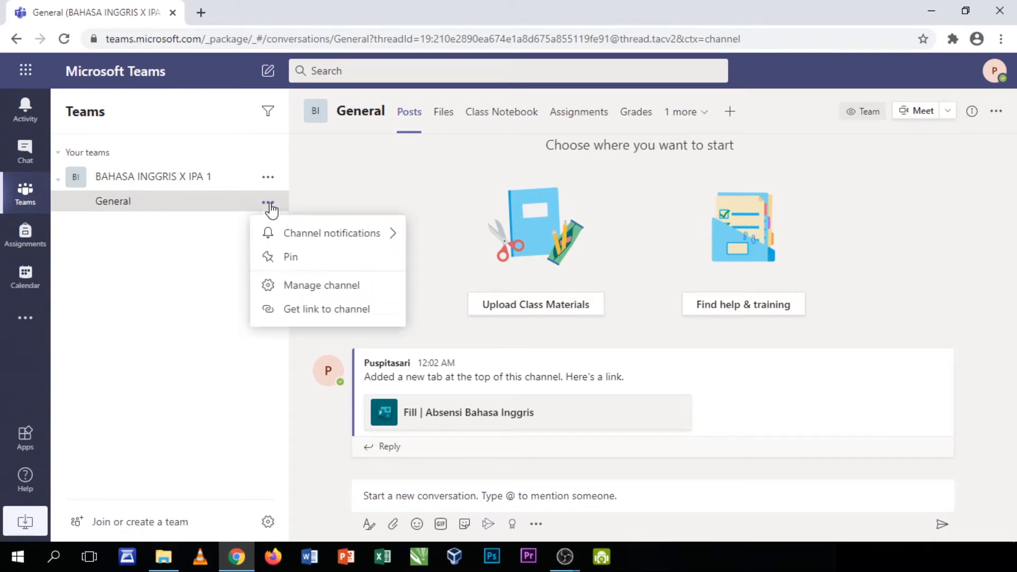
{"action": "left_click", "coordinate": [318, 292]}
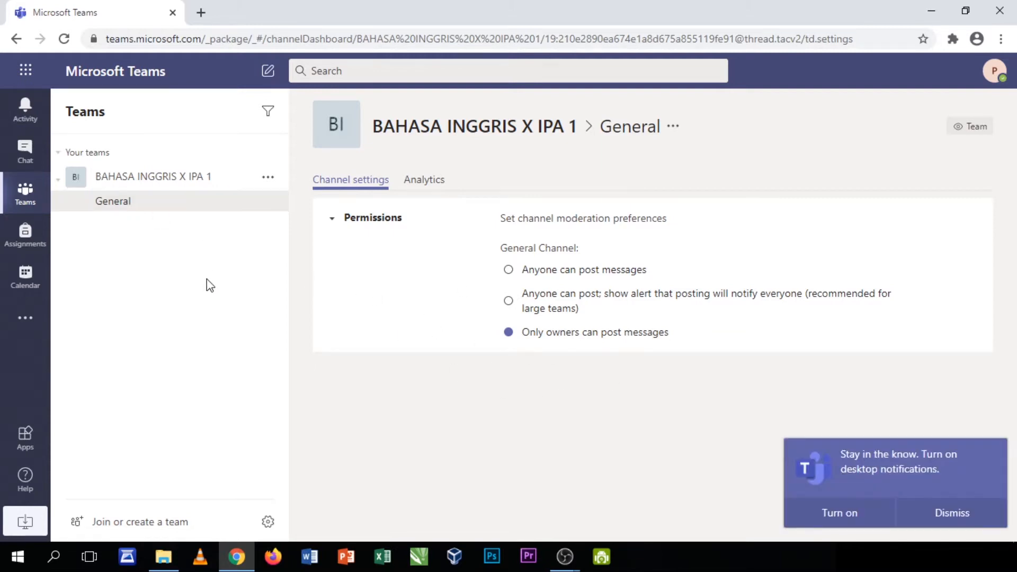
{"action": "left_click", "coordinate": [935, 514]}
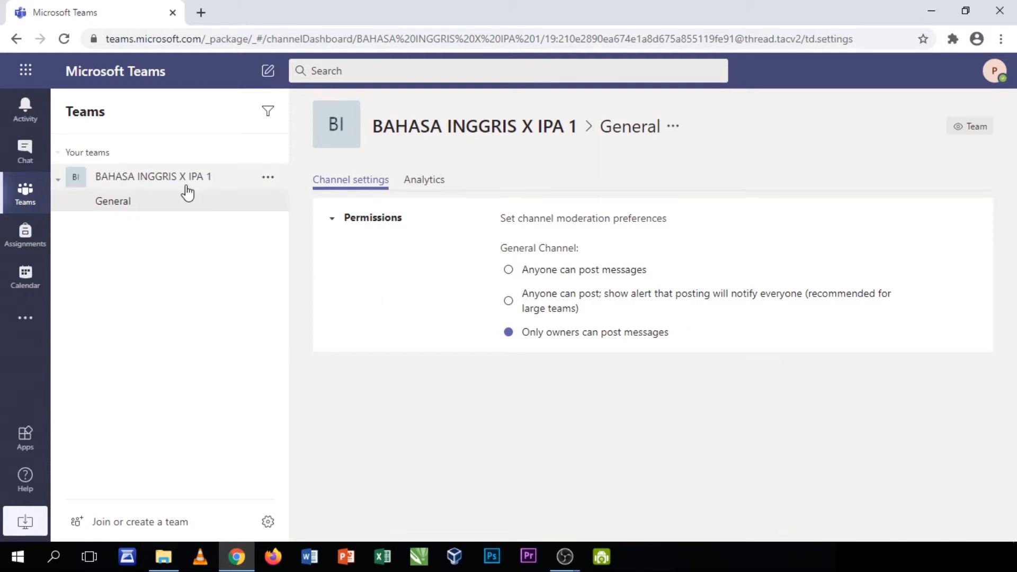
{"action": "left_click", "coordinate": [201, 177]}
{"action": "left_click", "coordinate": [269, 179]}
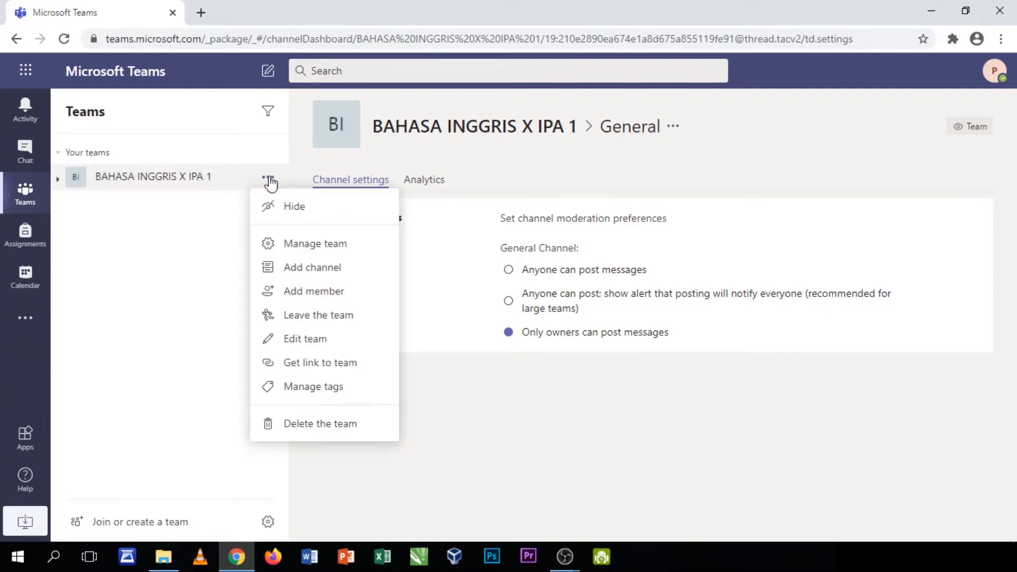
{"action": "left_click", "coordinate": [289, 245]}
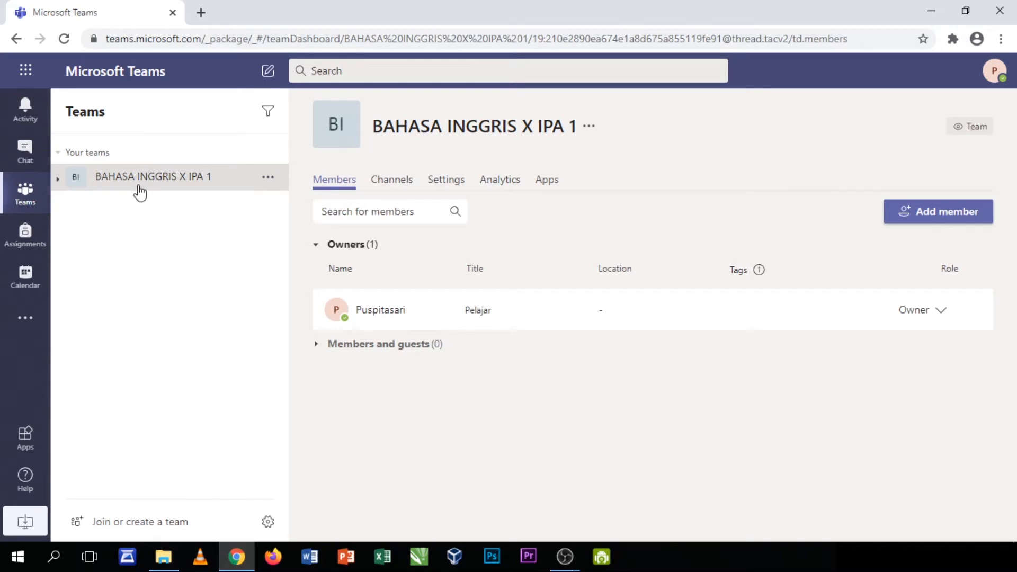
{"action": "left_click", "coordinate": [58, 182]}
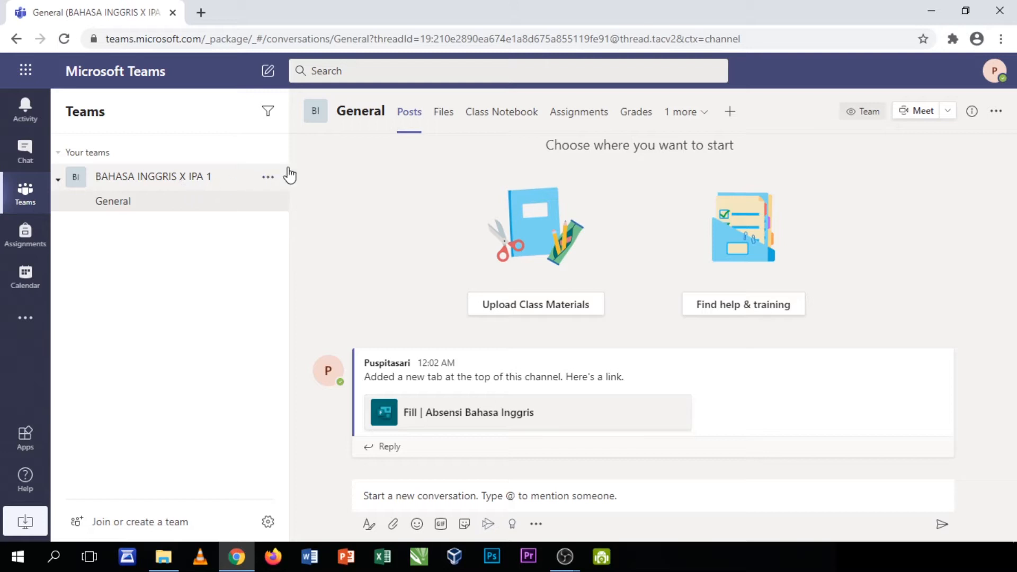
{"action": "left_click", "coordinate": [268, 177]}
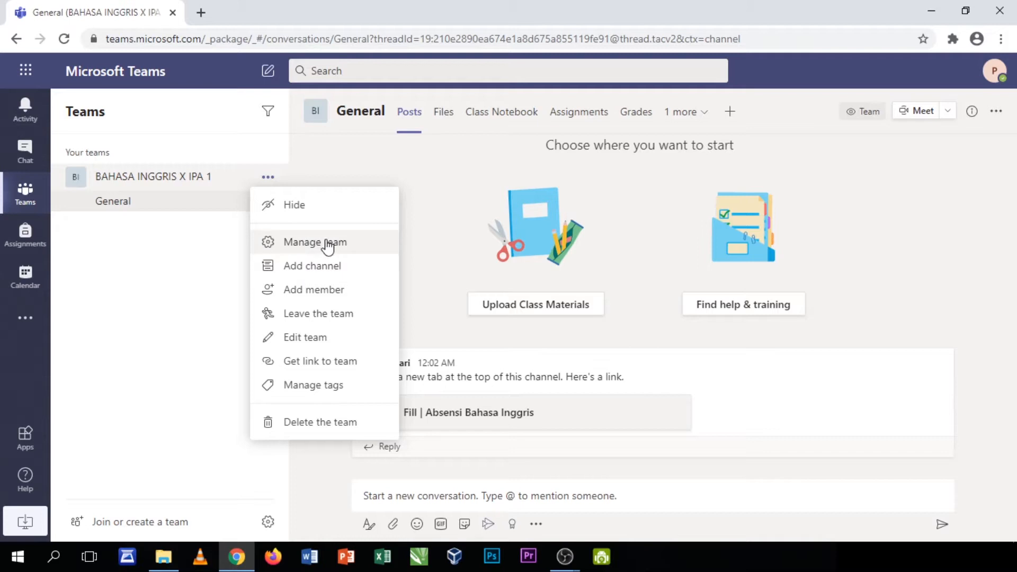
{"action": "left_click", "coordinate": [228, 263]}
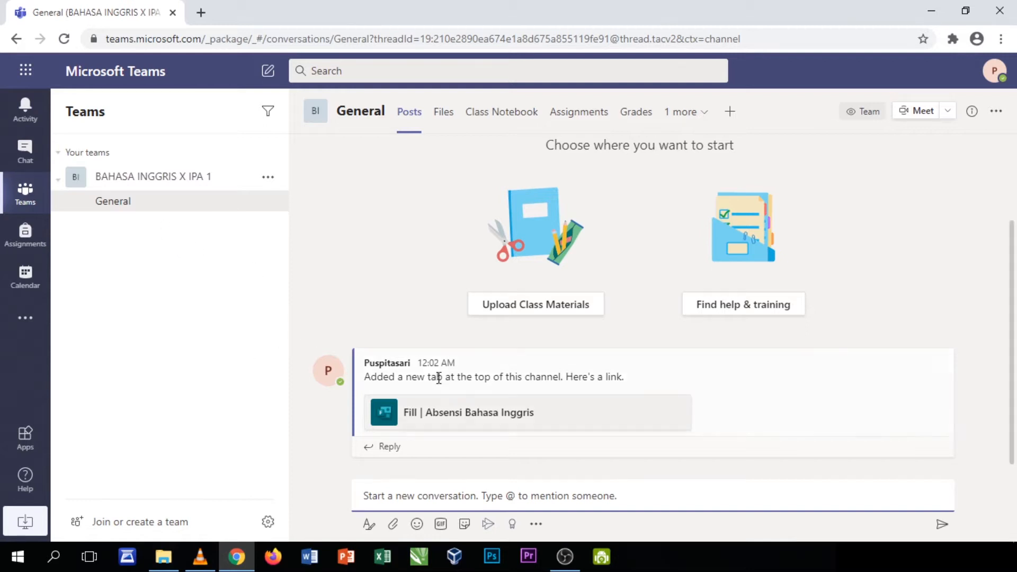
Delete the automatic post announcing the 'Fill | Absensi Bahasa Inggris' tab
{"action": "left_click", "coordinate": [939, 340]}
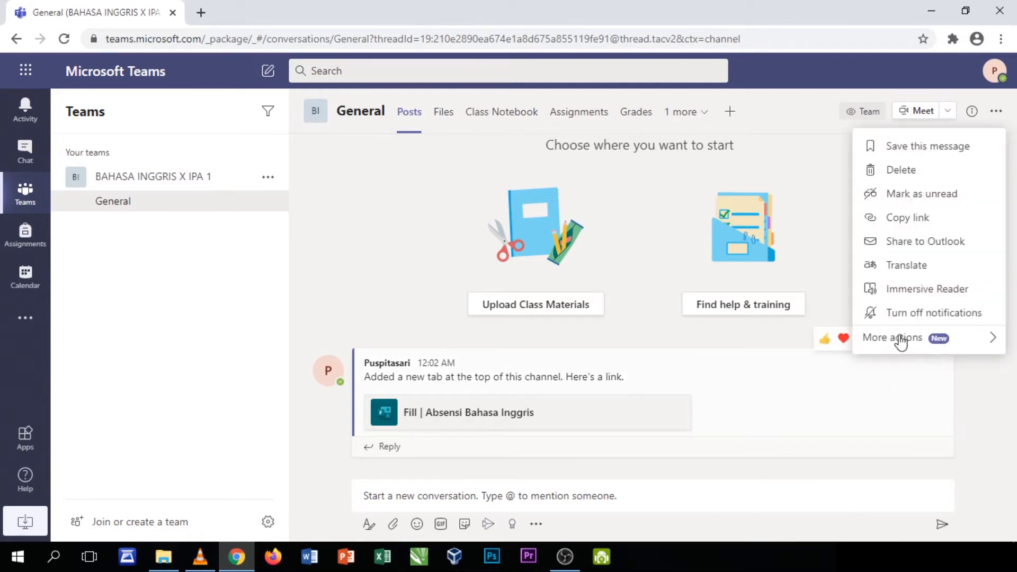
{"action": "left_click", "coordinate": [880, 170]}
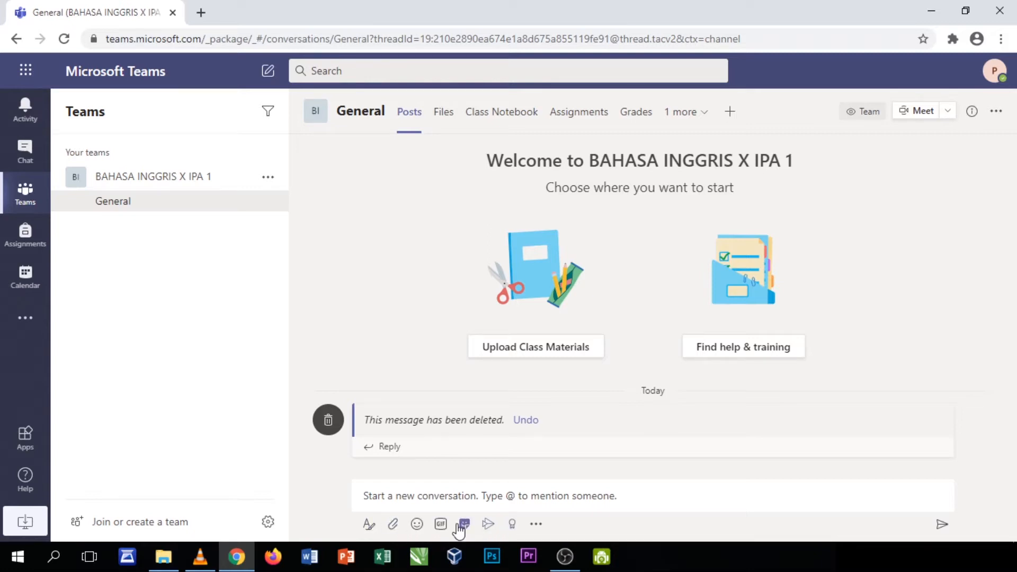
Expand the composer and switch the new post type to Announcement
{"action": "left_click", "coordinate": [369, 526]}
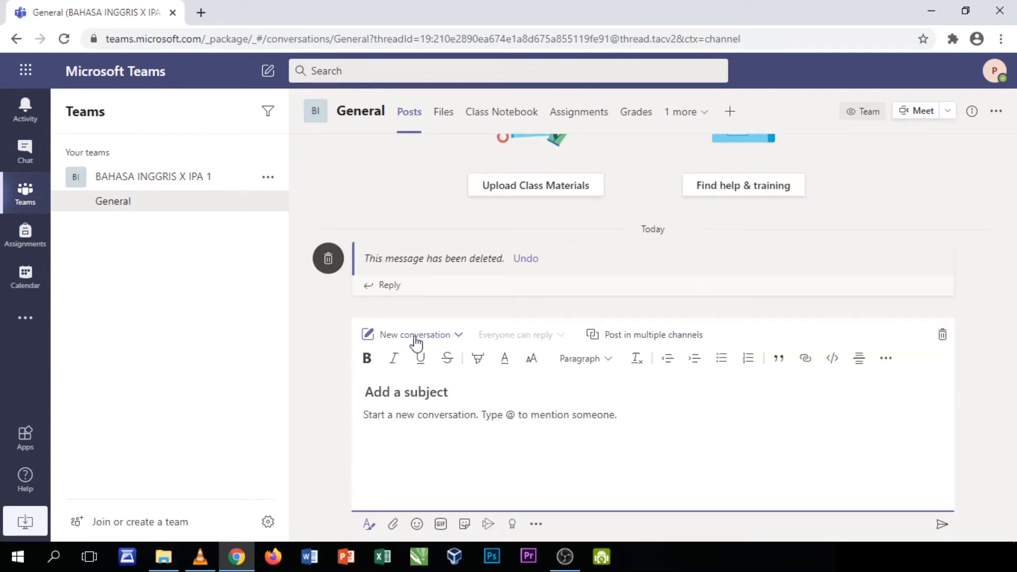
{"action": "left_click", "coordinate": [458, 338]}
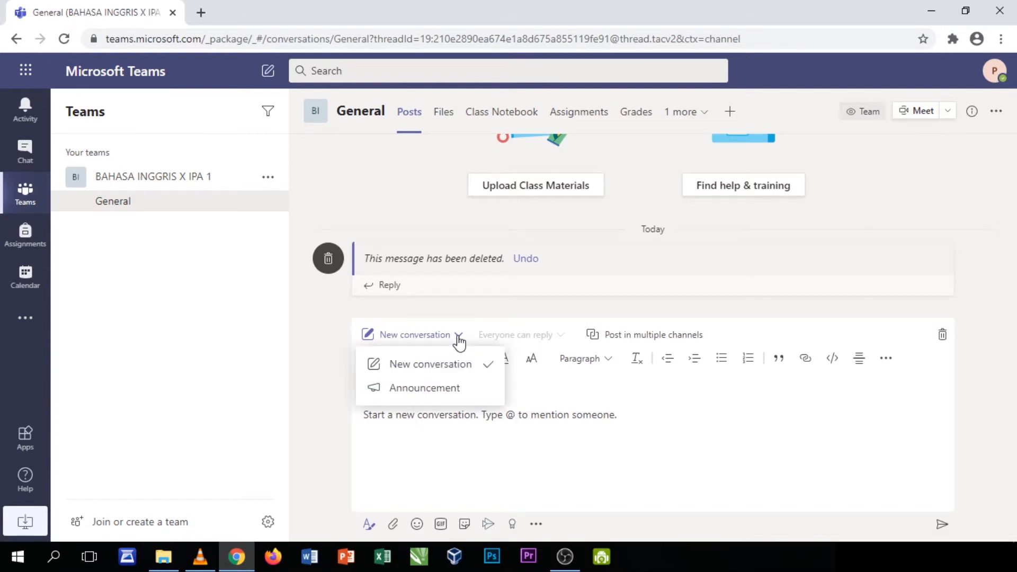
{"action": "left_click", "coordinate": [425, 389]}
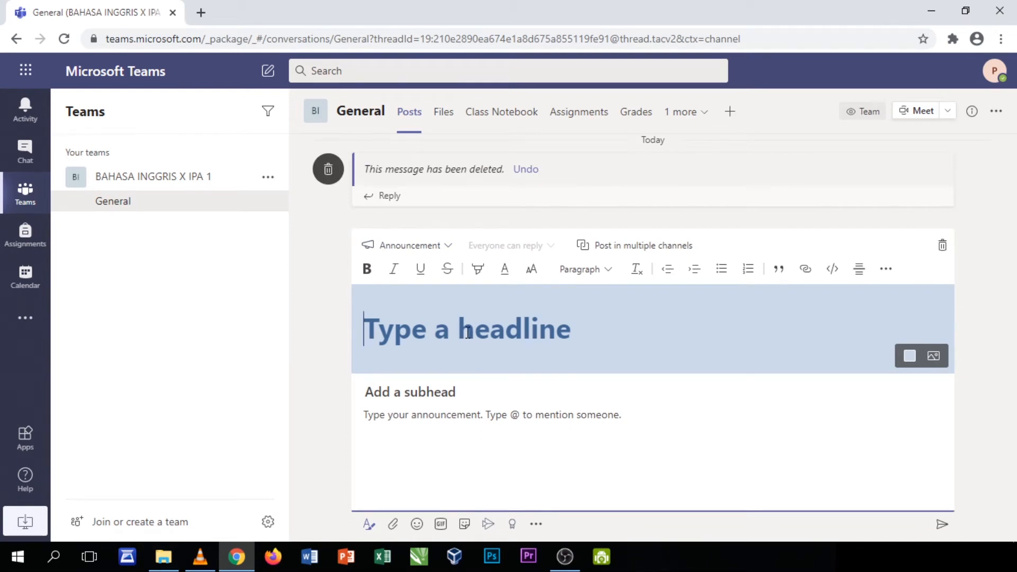
Type the headline 'SELAMAT DATANG DI BAHASA INGGRIS', correcting typos along the way
{"action": "type", "text": "sela"}
{"action": "key", "text": "BackSpace"}
{"action": "key", "text": "BackSpace"}
{"action": "key", "text": "BackSpace"}
{"action": "key", "text": "BackSpace"}
{"action": "type", "text": "SELAMAT DATANG DI"}
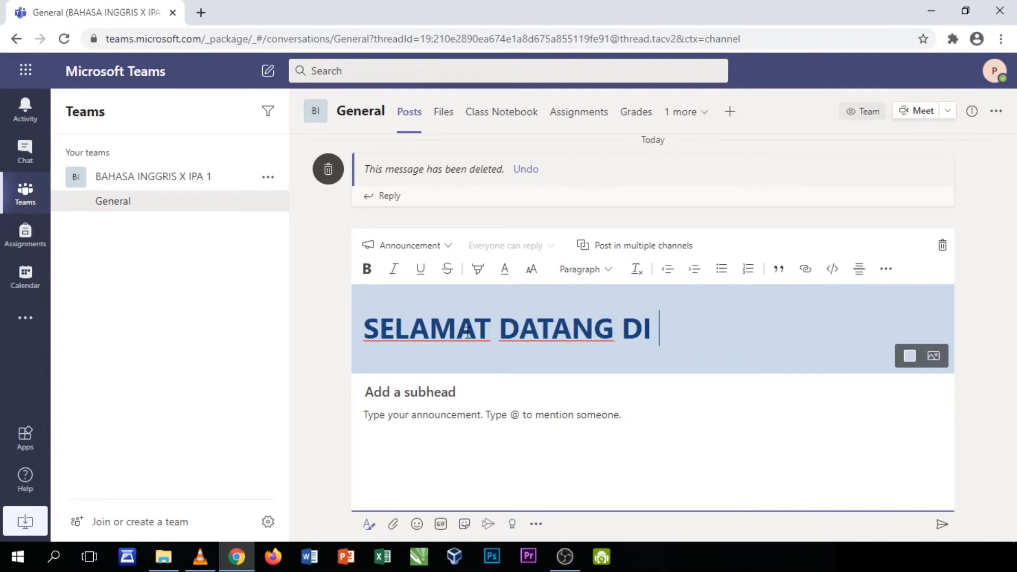
{"action": "key", "text": "BackSpace"}
{"action": "type", "text": "KELAS"}
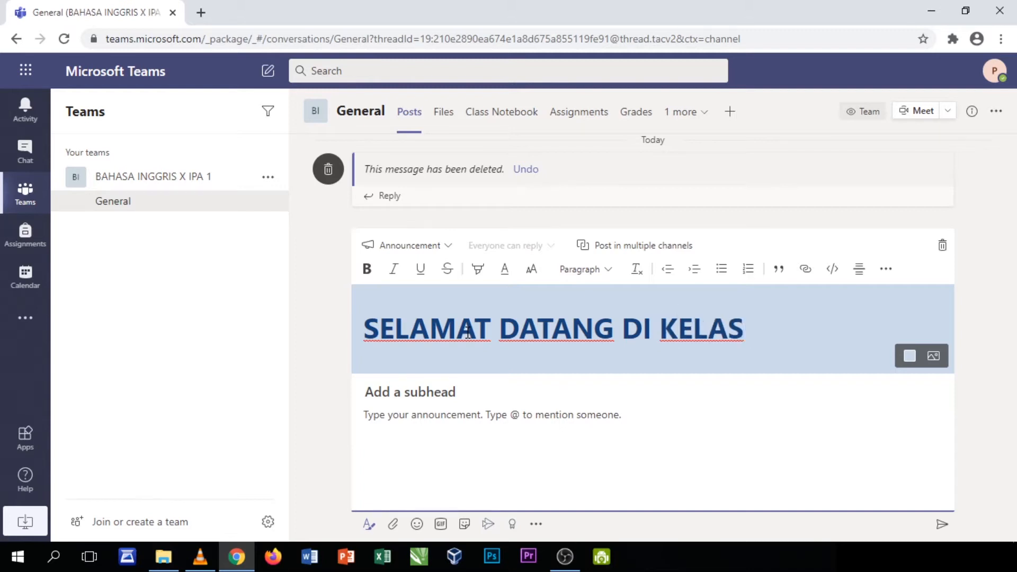
{"action": "key", "text": "BackSpace"}
{"action": "key", "text": "BackSpace"}
{"action": "key", "text": "BackSpace"}
{"action": "key", "text": "BackSpace"}
{"action": "key", "text": "BackSpace"}
{"action": "key", "text": "BackSpace"}
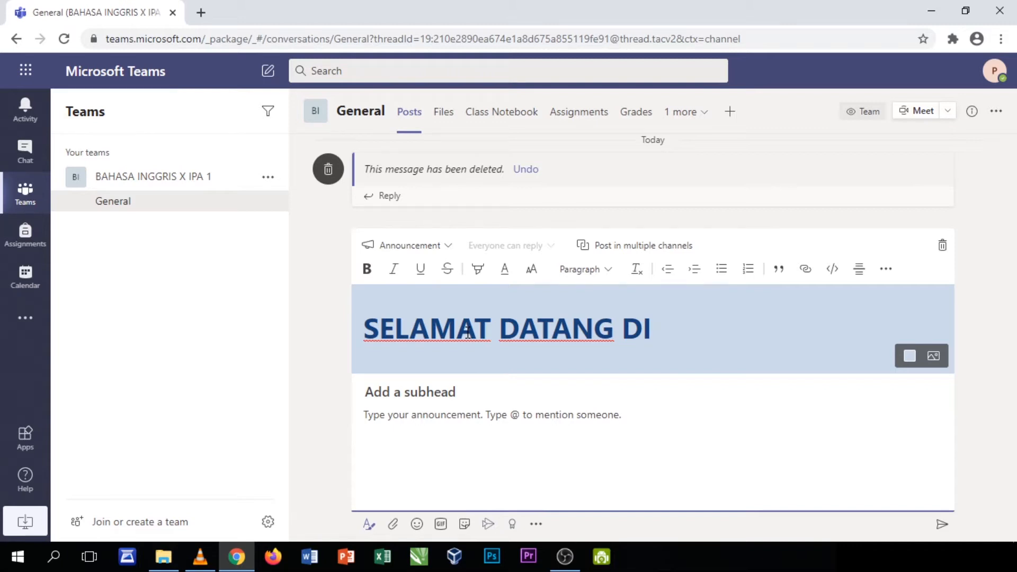
{"action": "type", "text": "BAHAS"}
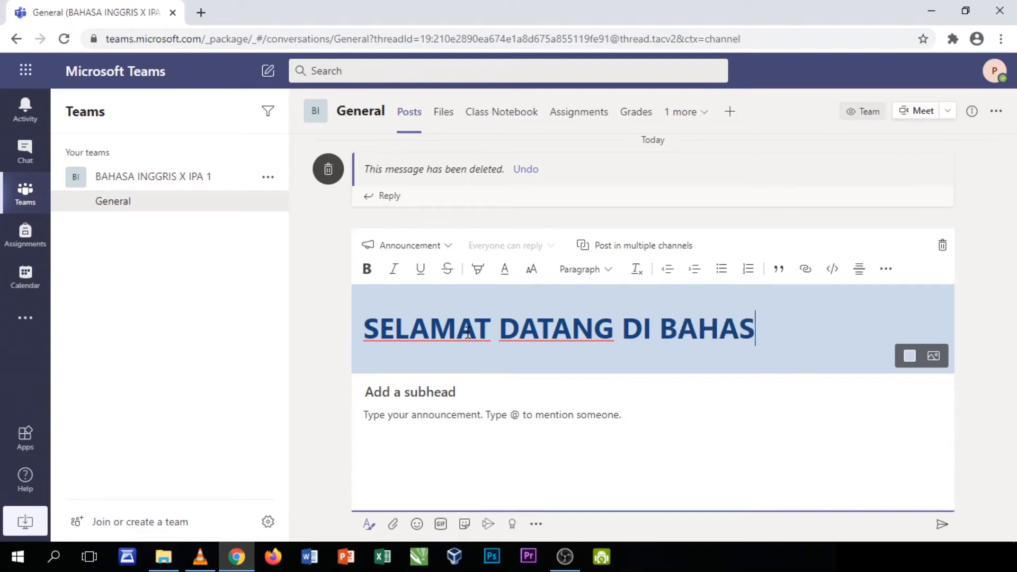
{"action": "type", "text": "A INGGRIS"}
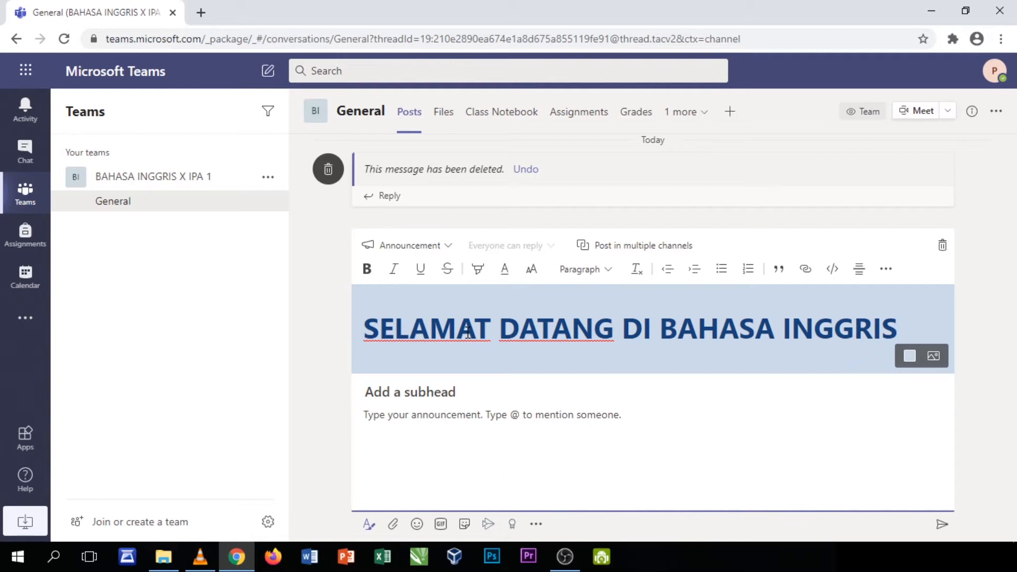
Give the headline banner a teal background after trying maroon and orange
{"action": "left_click", "coordinate": [923, 359]}
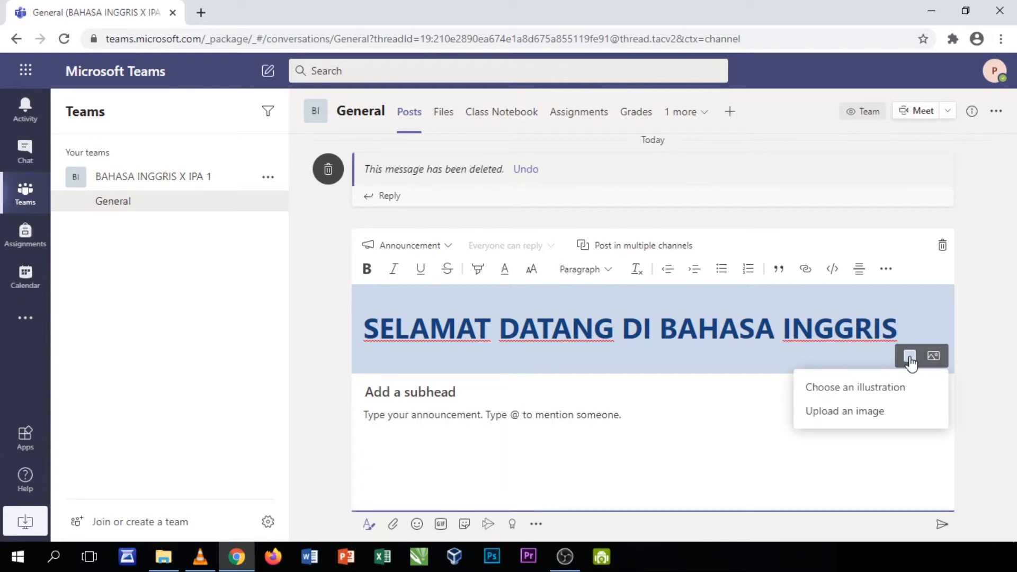
{"action": "left_click", "coordinate": [910, 362]}
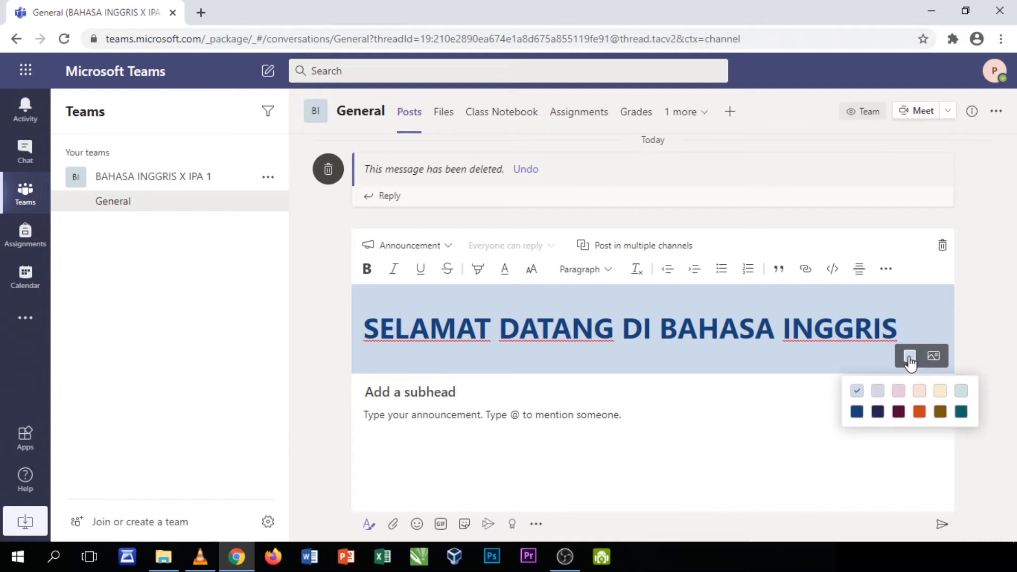
{"action": "left_click", "coordinate": [907, 360]}
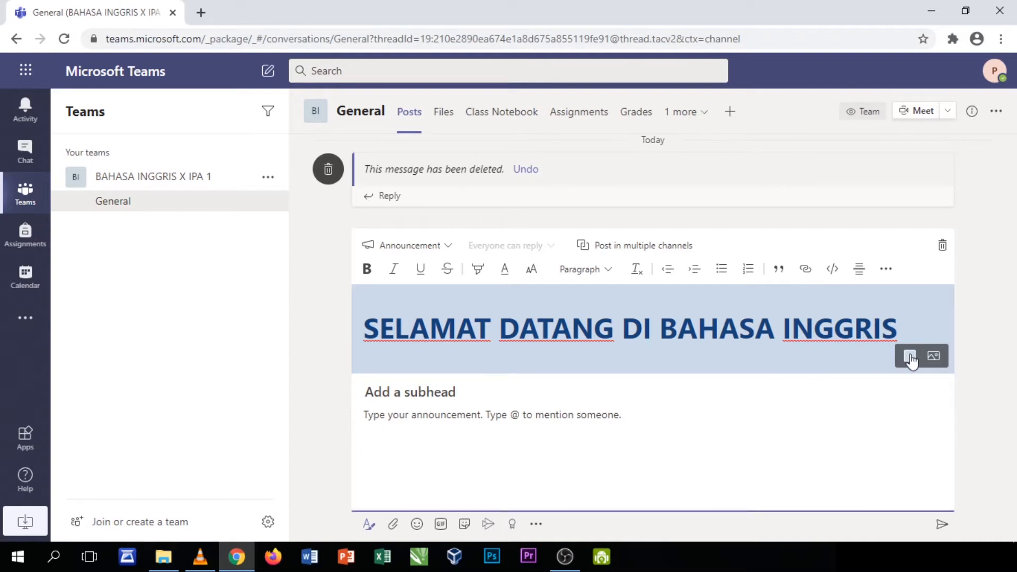
{"action": "left_click", "coordinate": [909, 359]}
{"action": "left_click", "coordinate": [899, 412]}
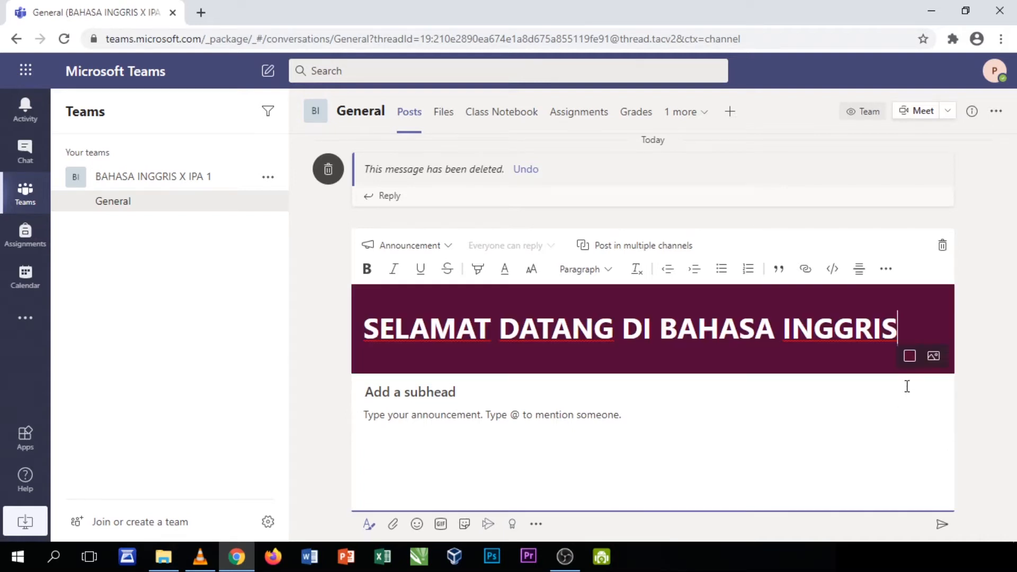
{"action": "left_click", "coordinate": [910, 357]}
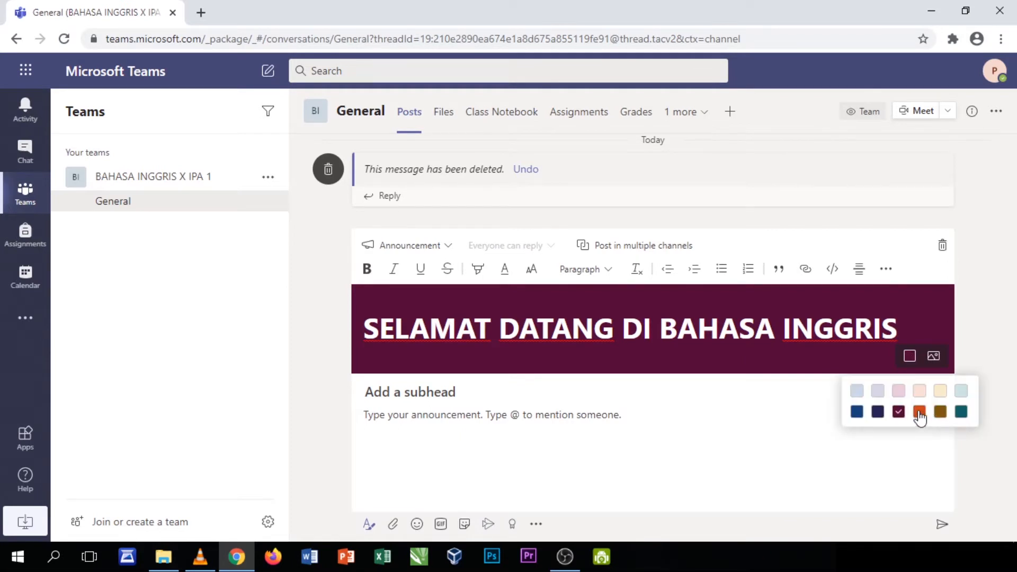
{"action": "left_click", "coordinate": [919, 412]}
{"action": "left_click", "coordinate": [909, 360]}
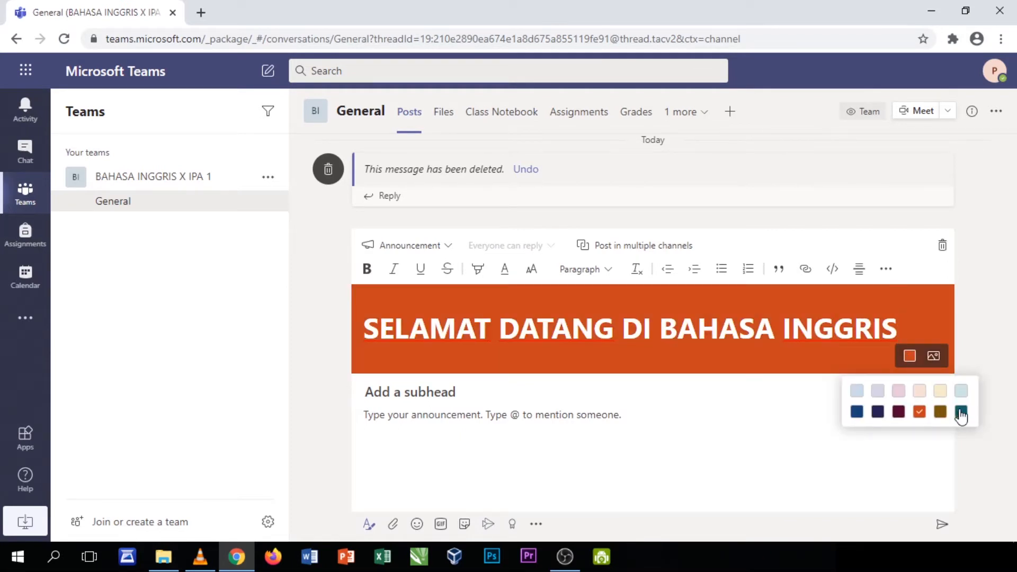
{"action": "left_click", "coordinate": [958, 410]}
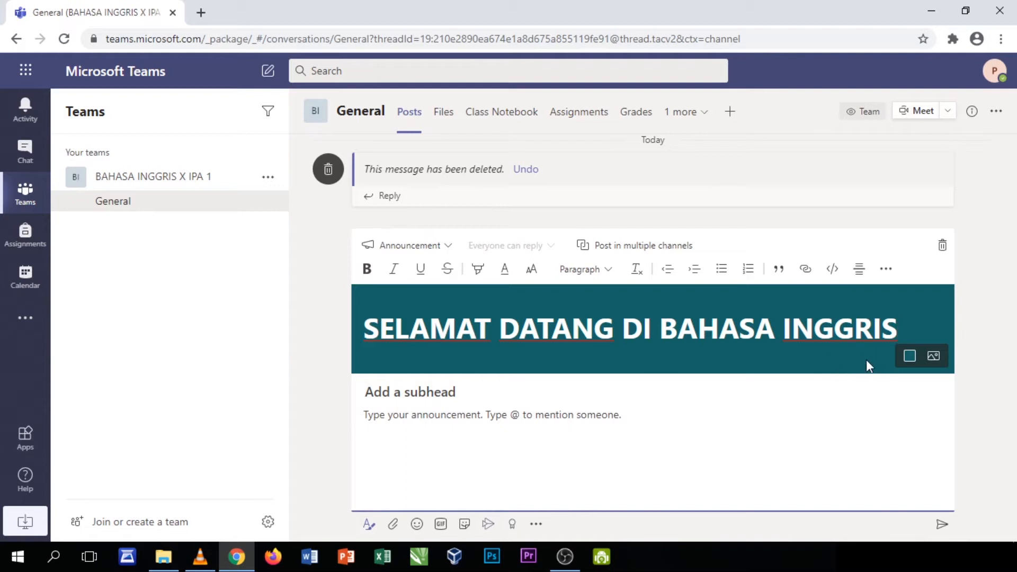
{"action": "left_click", "coordinate": [486, 395]}
Post the announcement with subhead 'Ini adalah kelas X IPA 1.' and body 'Sebelum melakukan proses pembelajaran, mari kita berdoa!'
{"action": "type", "text": "Ini adal"}
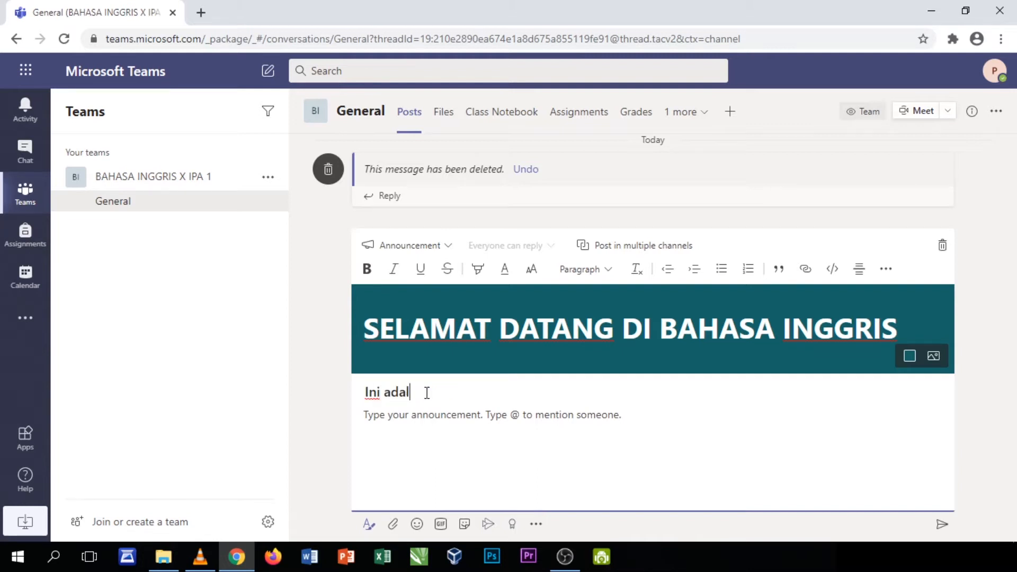
{"action": "type", "text": "ah kelas X IPA 1."}
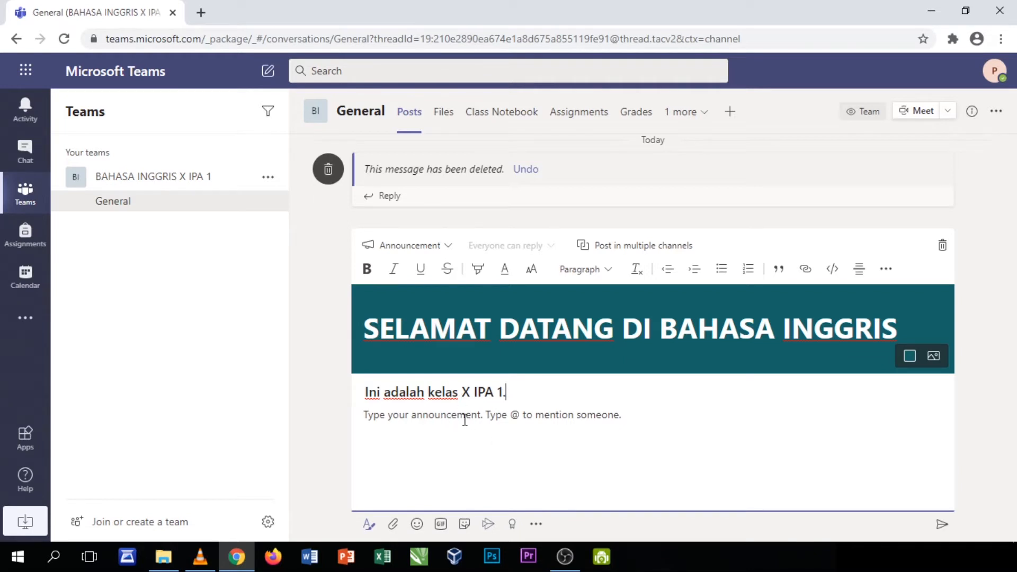
{"action": "left_click", "coordinate": [942, 530]}
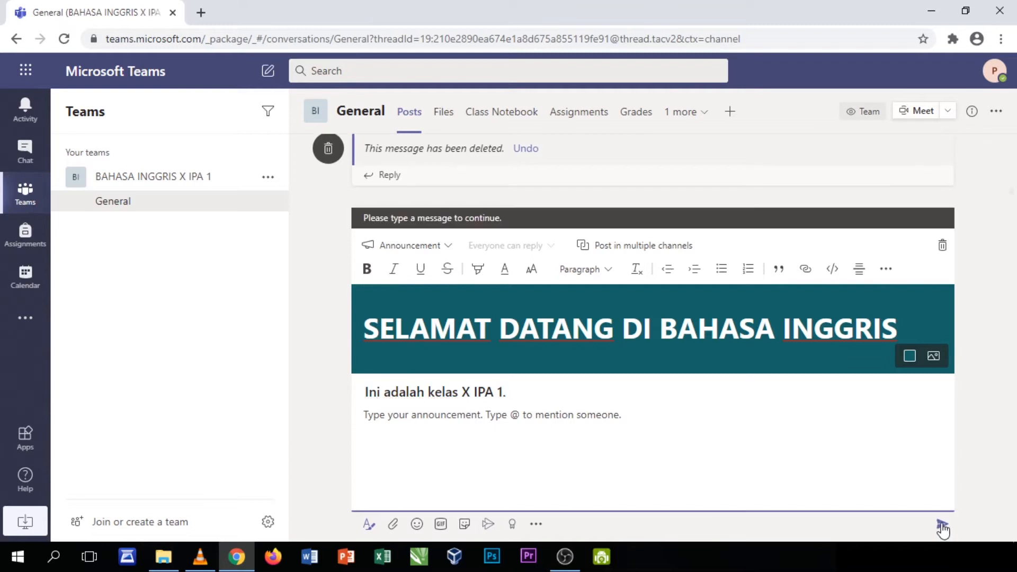
{"action": "left_click", "coordinate": [435, 435]}
{"action": "type", "text": "Silah"}
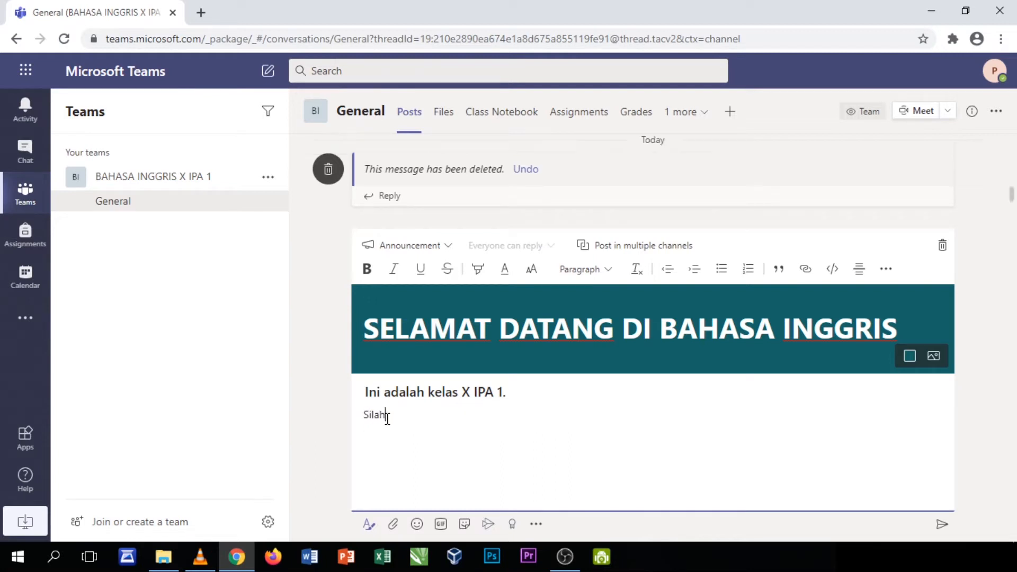
{"action": "type", "text": "kan untuk berinteraksi di dalam kelas ini."}
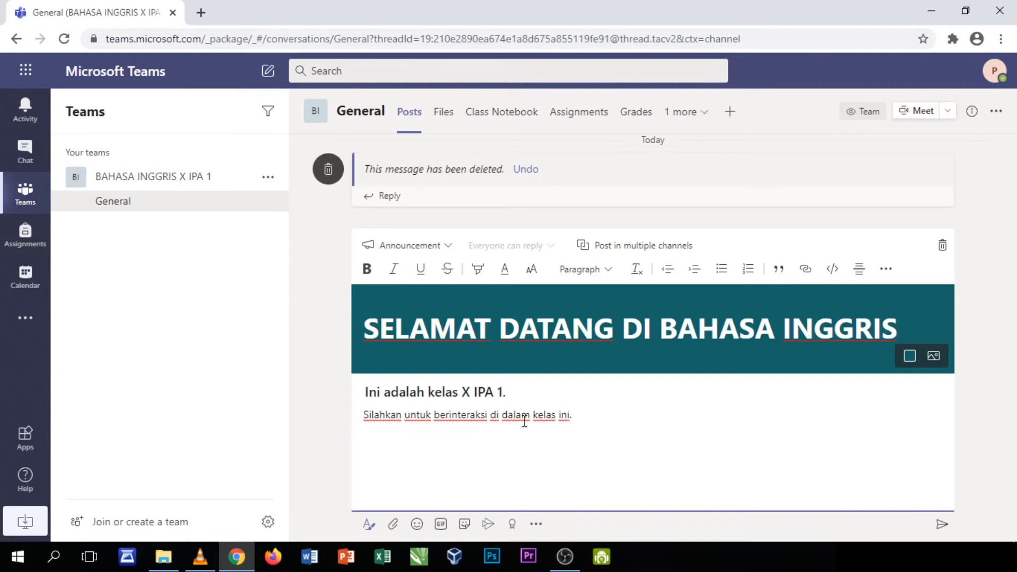
{"action": "left_click_drag", "start_coordinate": [581, 420], "coordinate": [363, 414]}
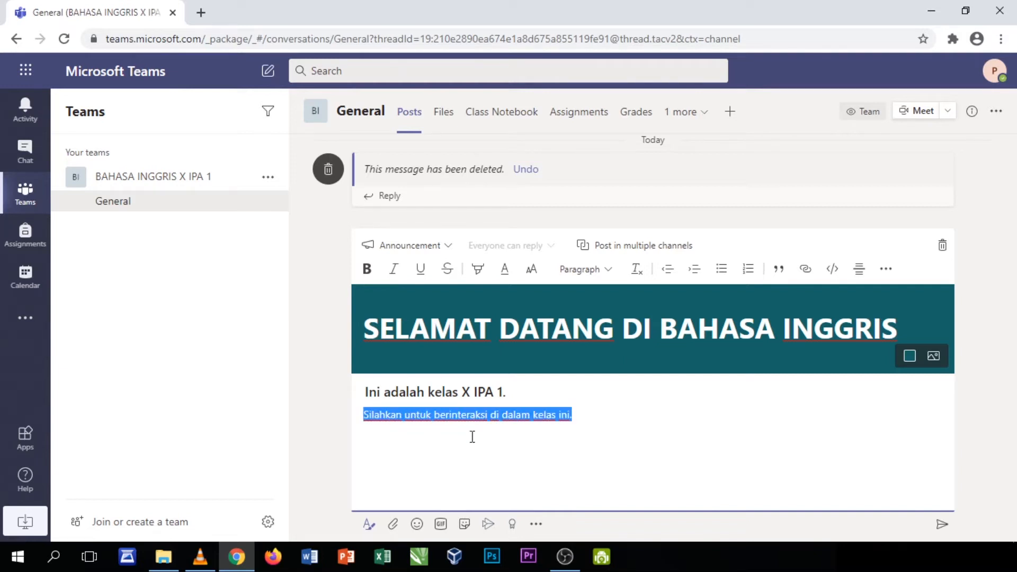
{"action": "type", "text": "Seb"}
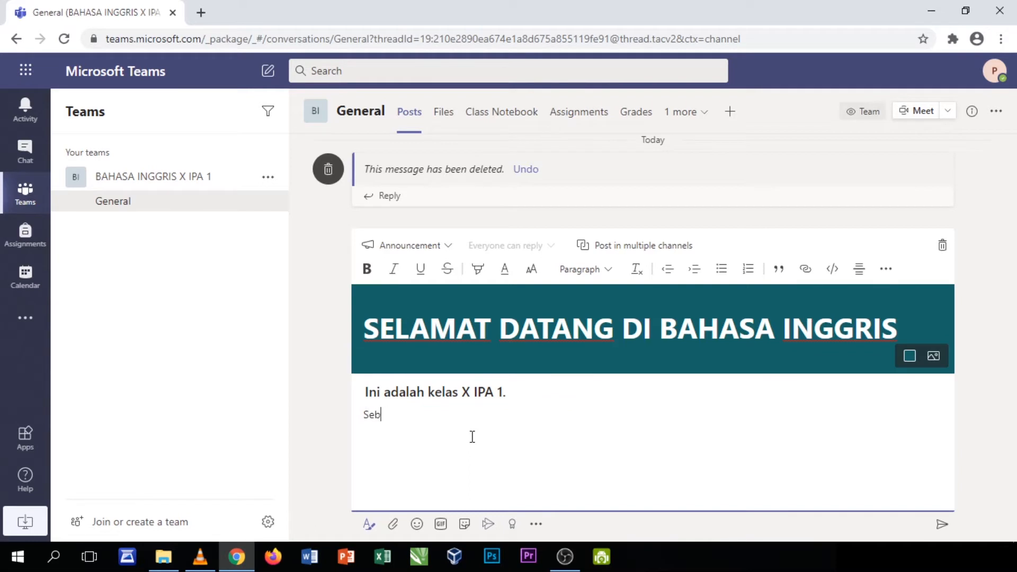
{"action": "type", "text": "elum melakukan "}
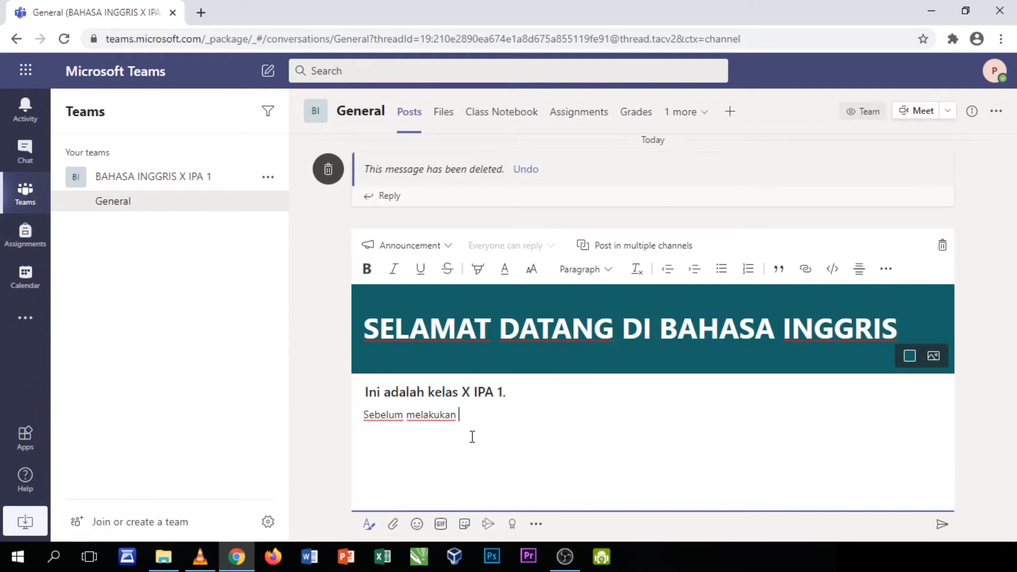
{"action": "type", "text": "proses pembelajaran"}
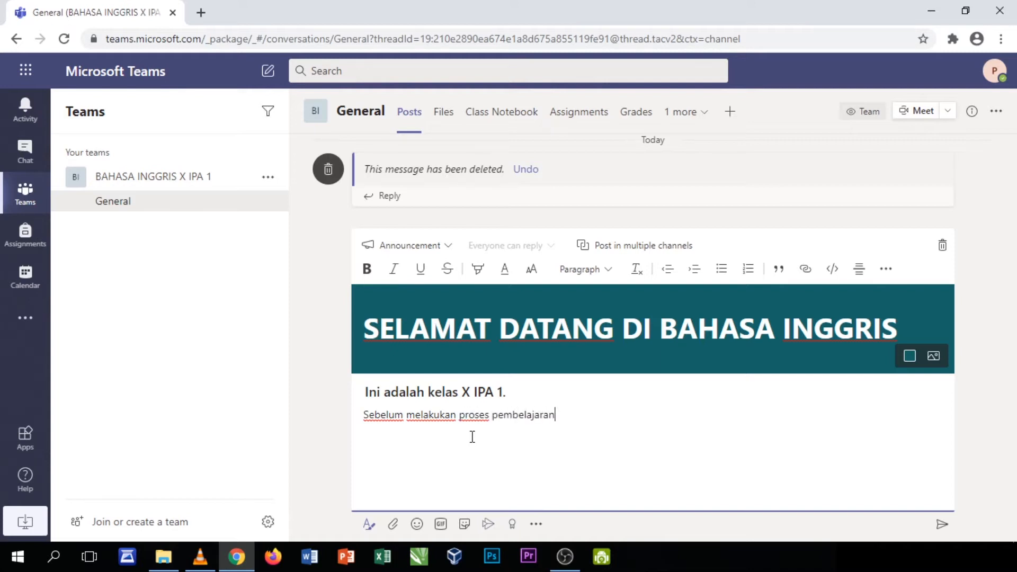
{"action": "key", "text": "BackSpace"}
{"action": "type", "text": ", mari kita berdoa!"}
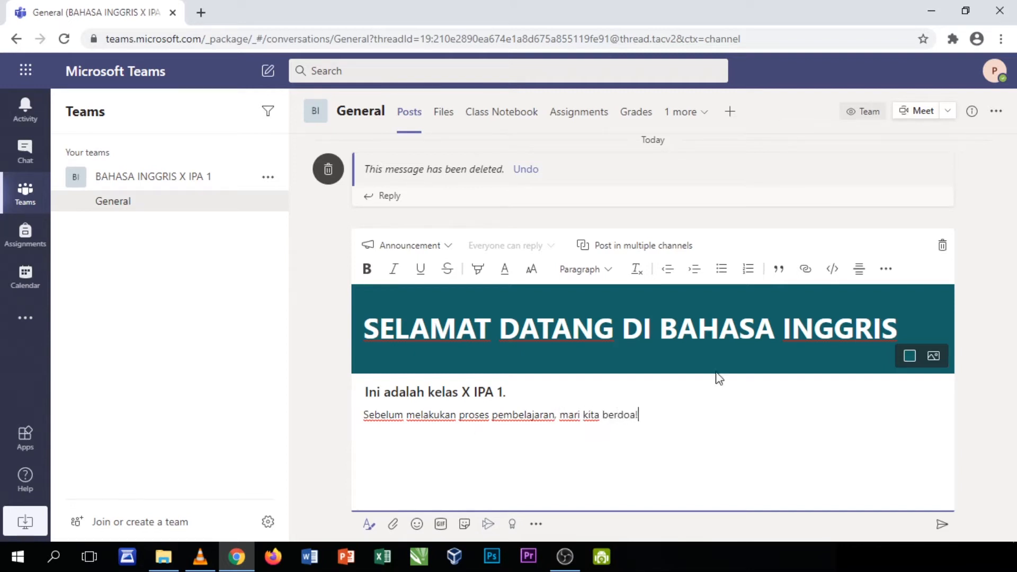
{"action": "left_click", "coordinate": [942, 524]}
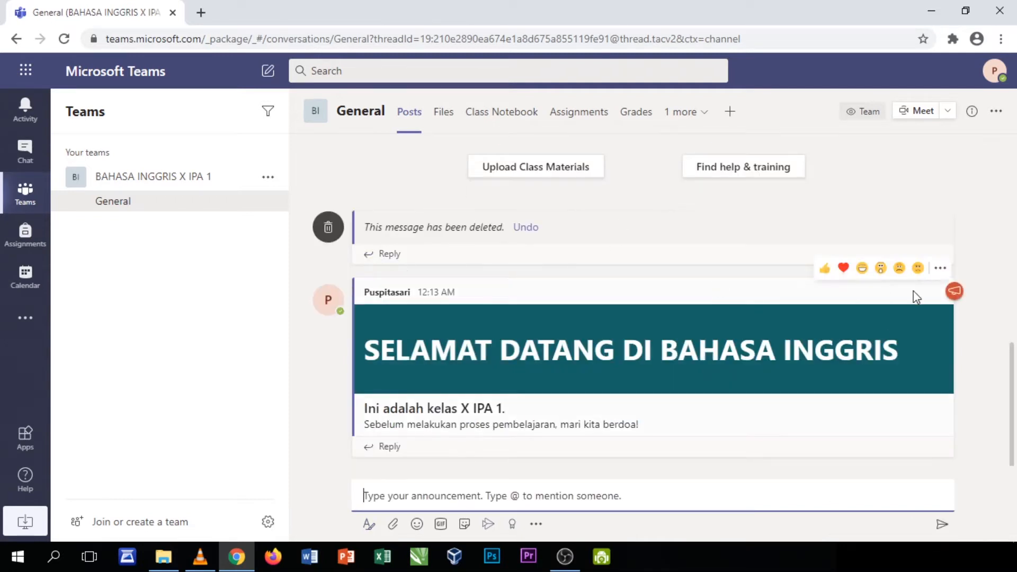
{"action": "left_click", "coordinate": [940, 268]}
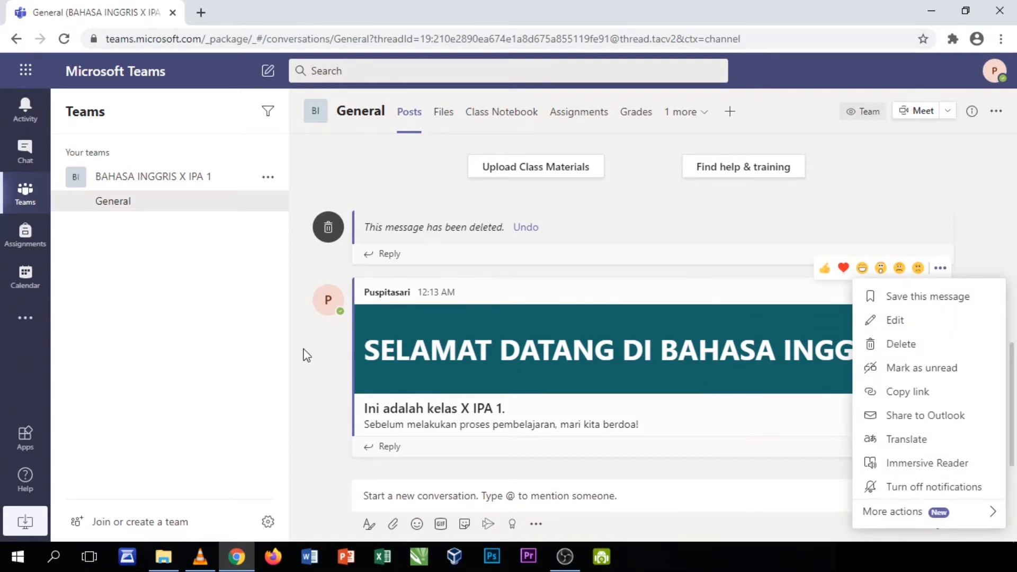
{"action": "left_click", "coordinate": [497, 360]}
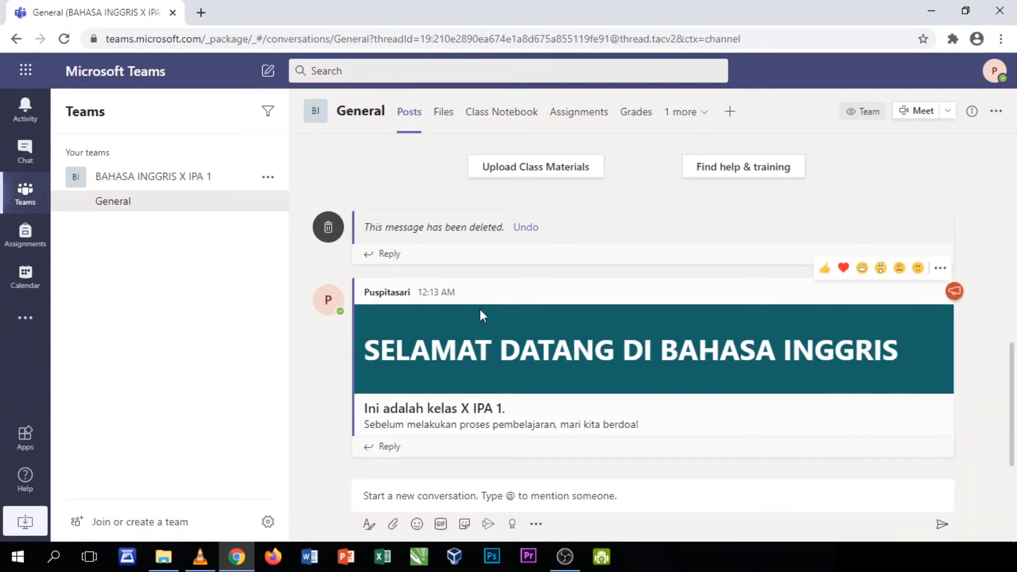
{"action": "left_click", "coordinate": [66, 42]}
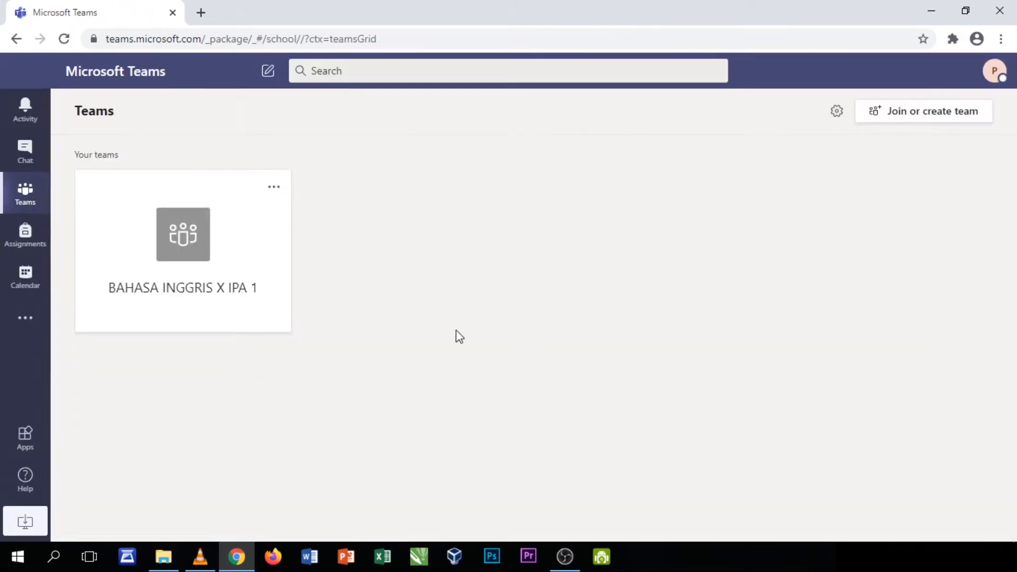
{"action": "left_click", "coordinate": [206, 264]}
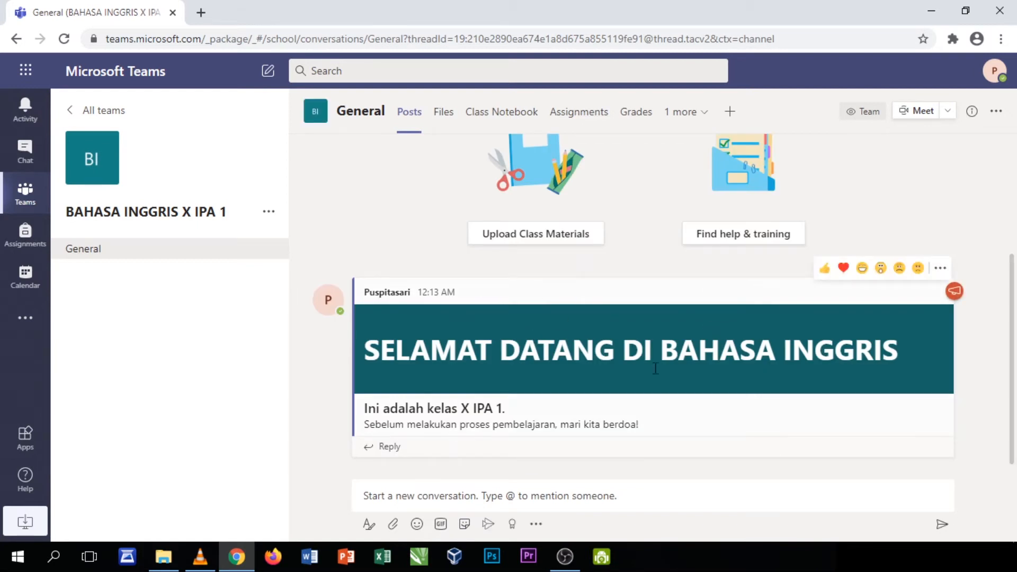
{"action": "left_click", "coordinate": [536, 524]}
{"action": "left_click", "coordinate": [579, 496]}
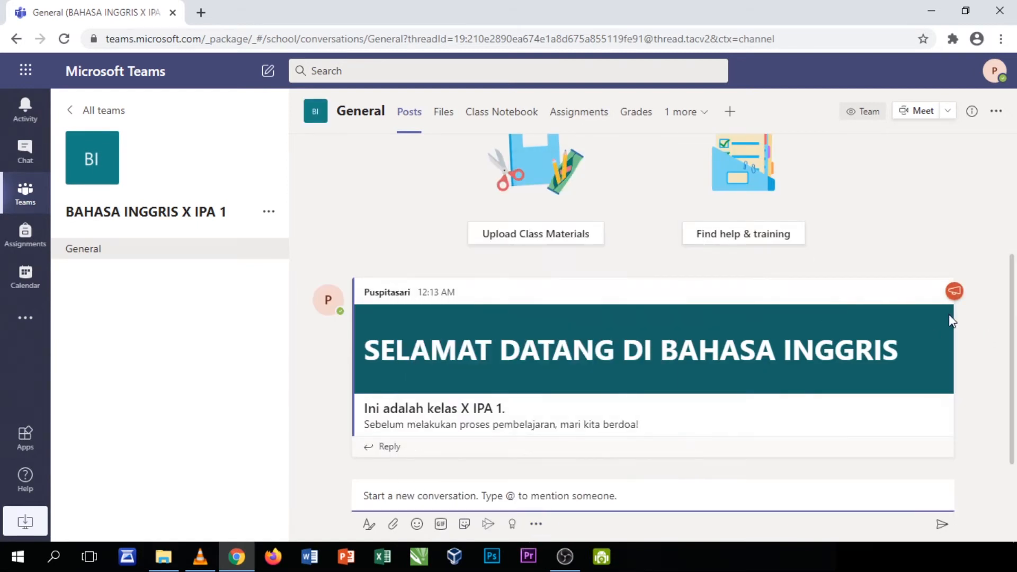
{"action": "left_click", "coordinate": [952, 292]}
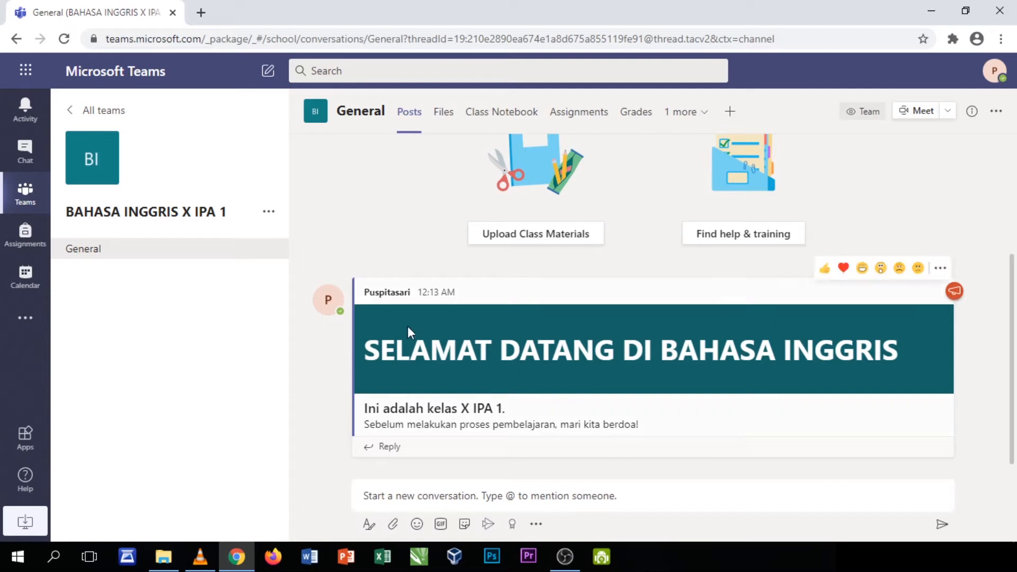
{"action": "left_click", "coordinate": [940, 268]}
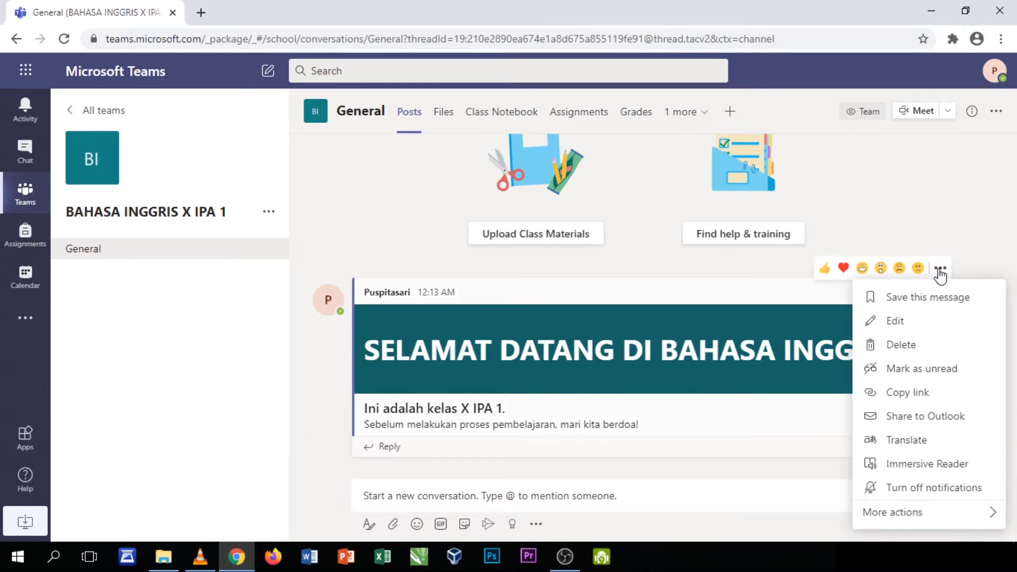
{"action": "left_click", "coordinate": [939, 269]}
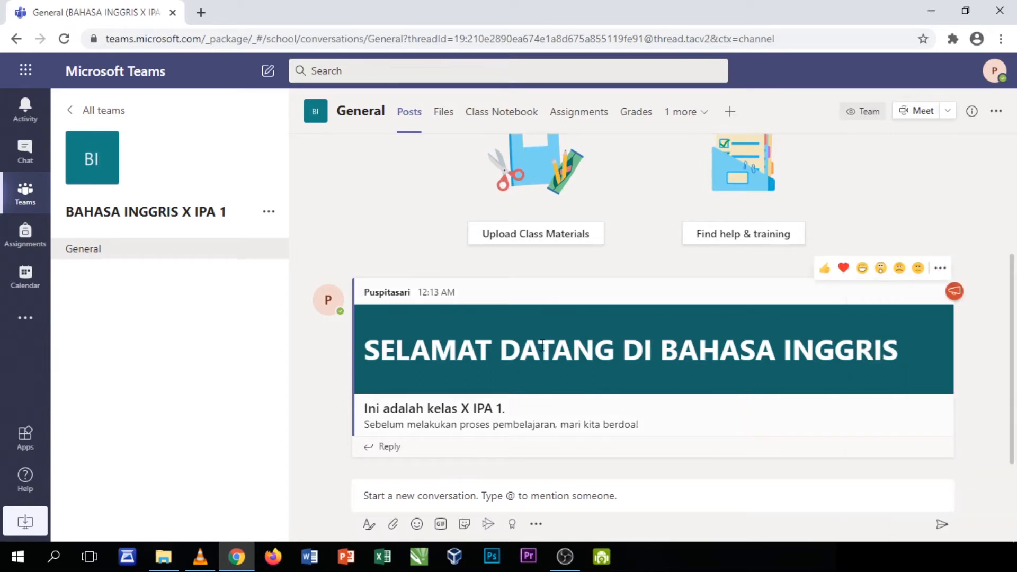
{"action": "scroll", "coordinate": [513, 347], "scroll_direction": "up", "scroll_amount": 3}
{"action": "scroll", "coordinate": [516, 349], "scroll_direction": "down", "scroll_amount": 3}
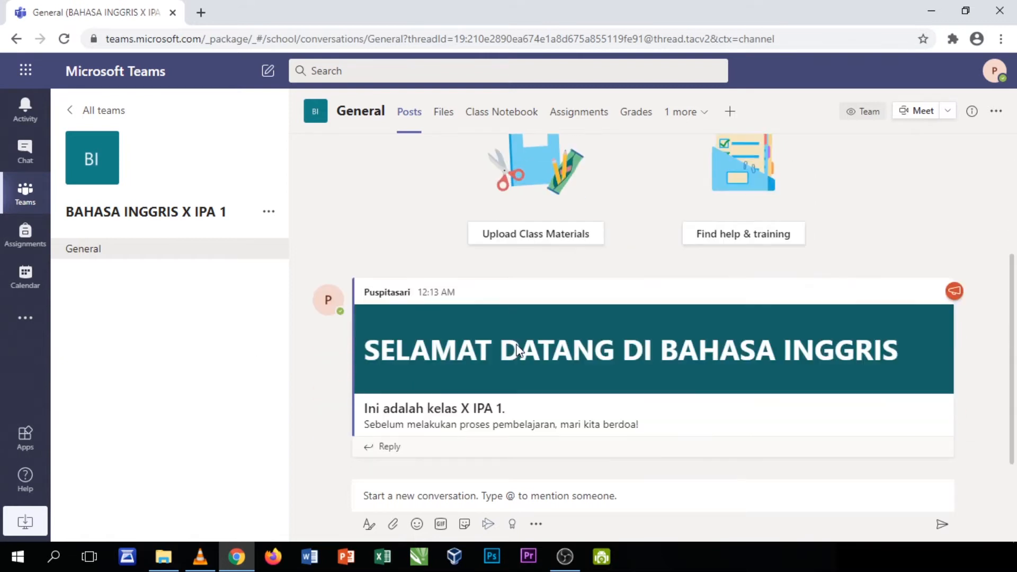
{"action": "scroll", "coordinate": [517, 347], "scroll_direction": "up", "scroll_amount": 3}
{"action": "scroll", "coordinate": [516, 344], "scroll_direction": "down", "scroll_amount": 3}
{"action": "mouse_move", "coordinate": [473, 422]}
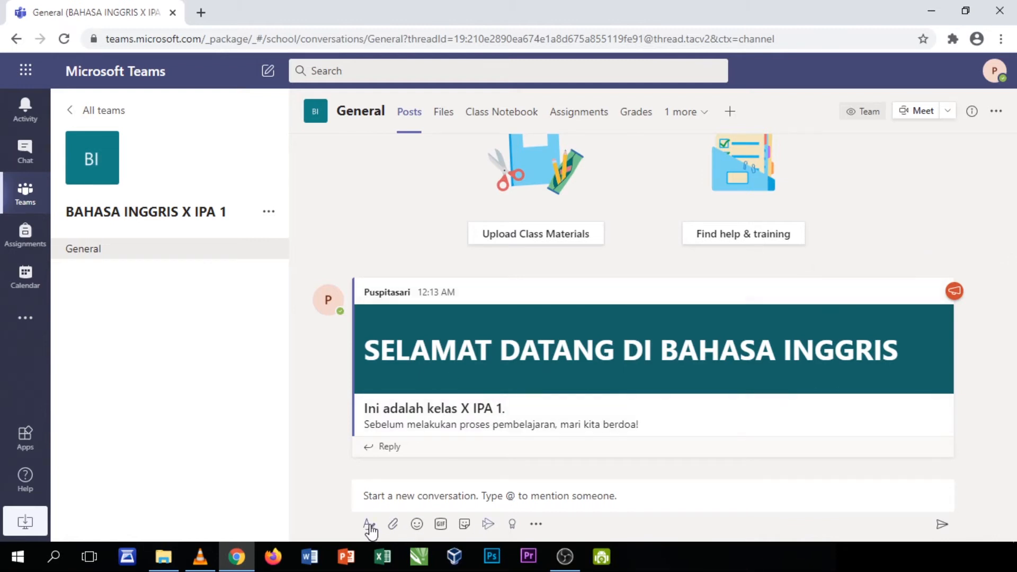
Post 'Untuk absensi, silahkan masuk ke saluran ABSENSI.' as a new General channel conversation
{"action": "left_click", "coordinate": [428, 499]}
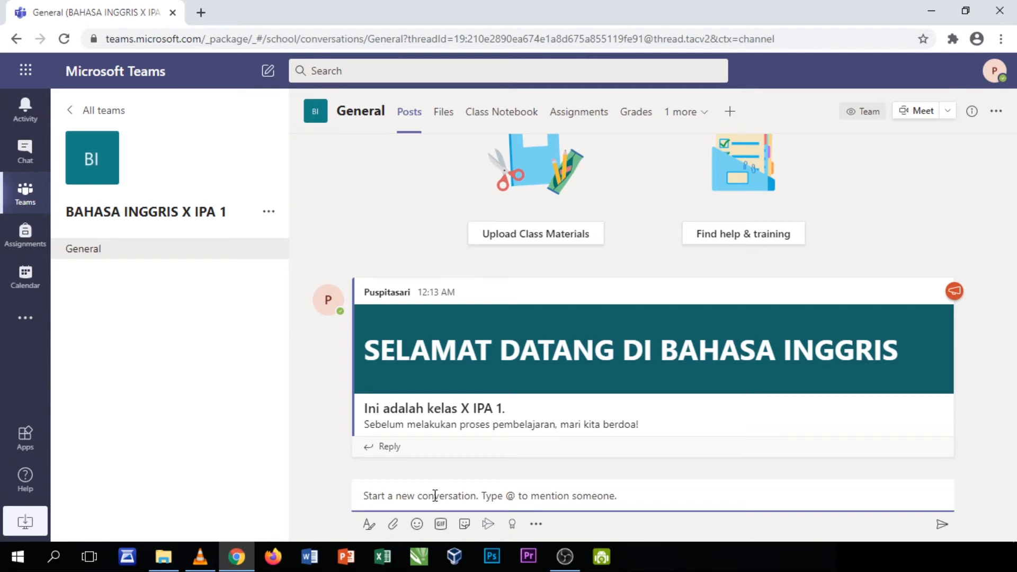
{"action": "type", "text": "Untuk absensi"}
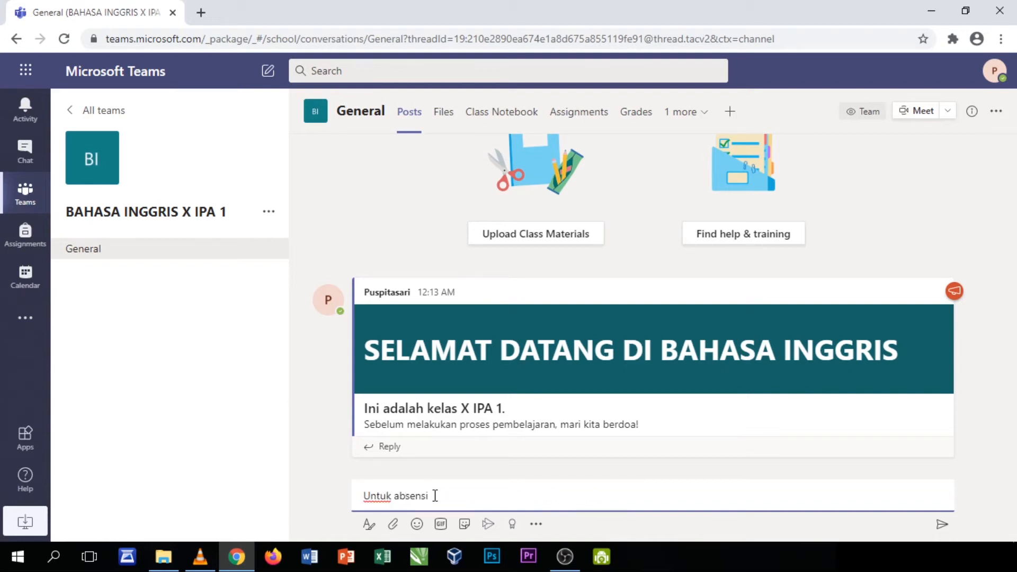
{"action": "type", "text": ", silahkan masuk ke saluran ABSENSI."}
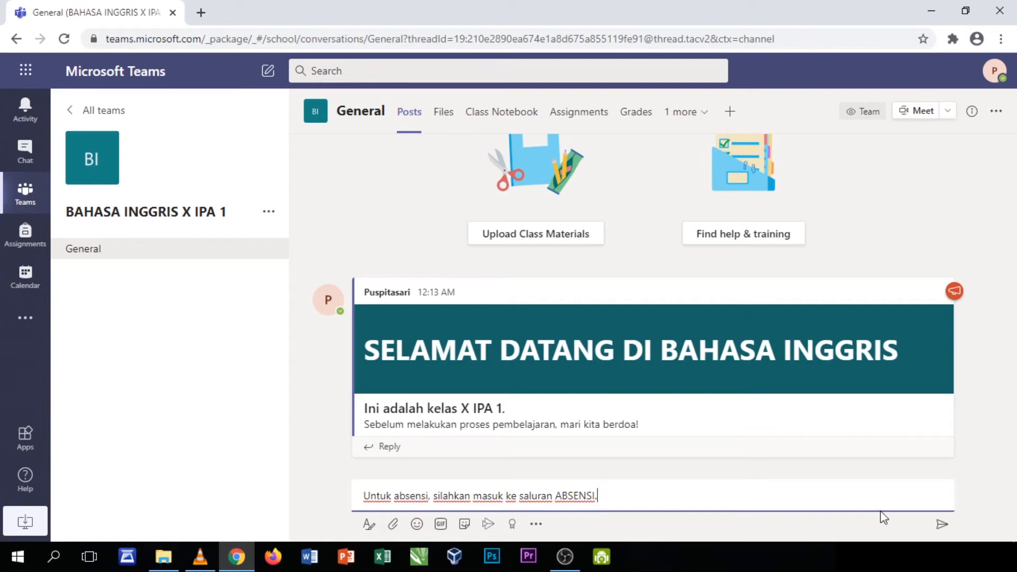
{"action": "left_click", "coordinate": [942, 524]}
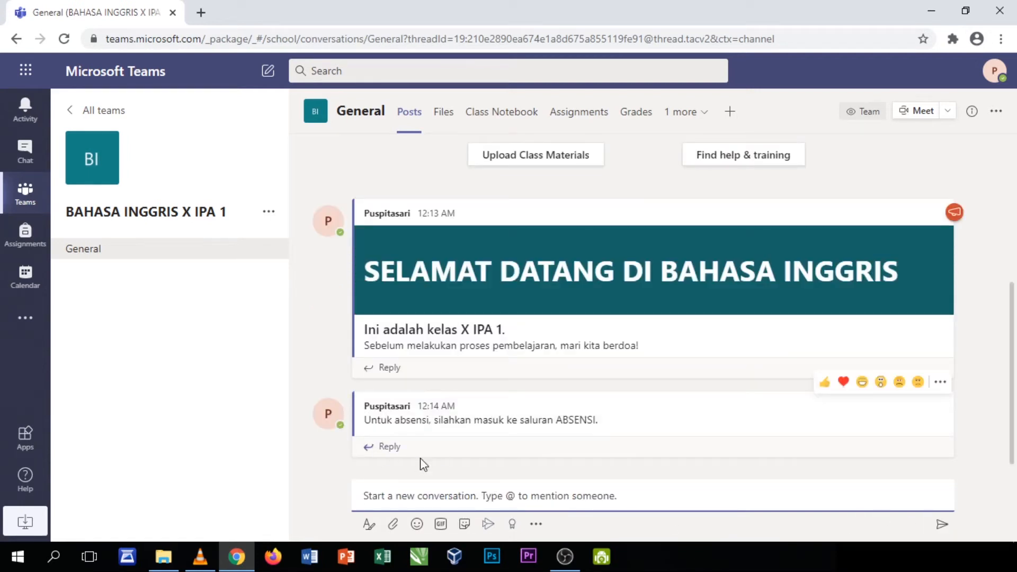
{"action": "left_click", "coordinate": [464, 525]}
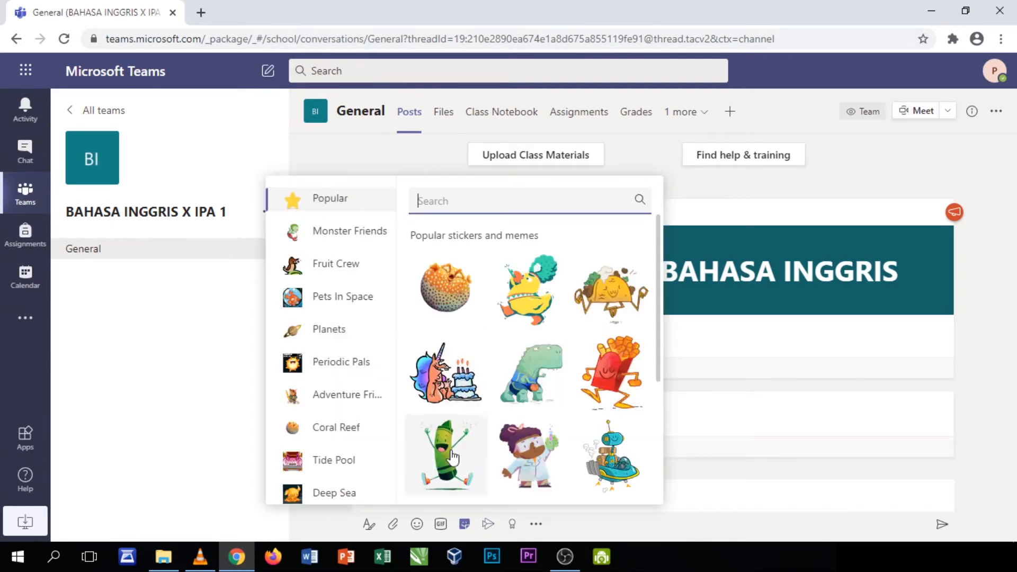
{"action": "left_click", "coordinate": [465, 525]}
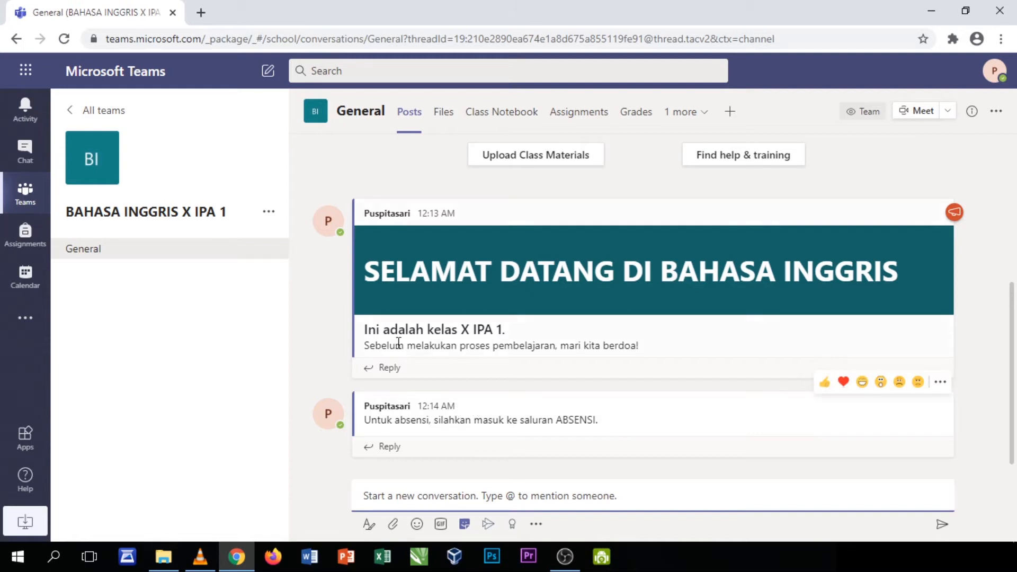
{"action": "left_click", "coordinate": [203, 285]}
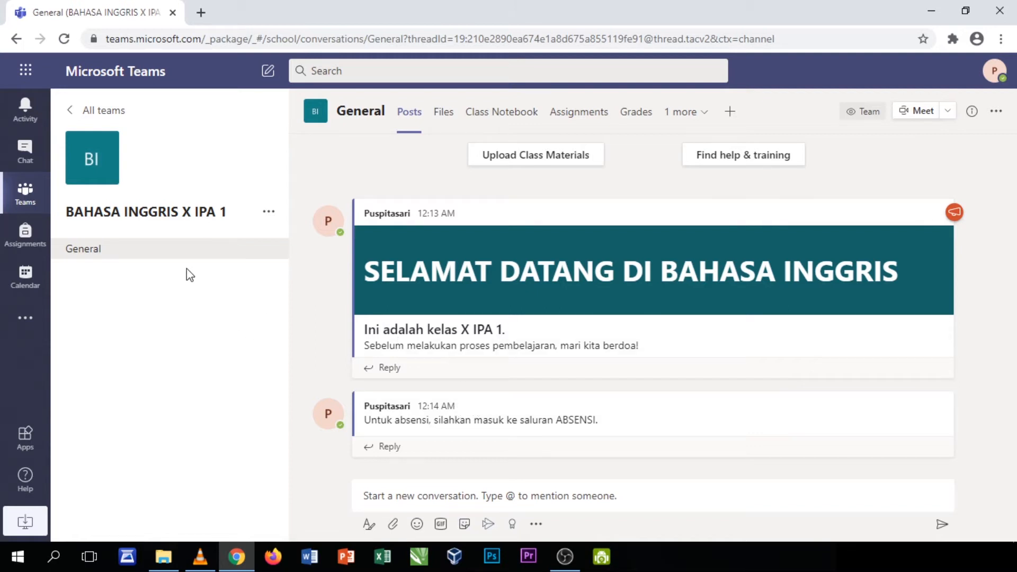
Create a standard channel named ABSENSI in the BAHASA INGGRIS X IPA 1 team
{"action": "left_click", "coordinate": [272, 214]}
{"action": "left_click", "coordinate": [272, 215]}
{"action": "left_click", "coordinate": [270, 213]}
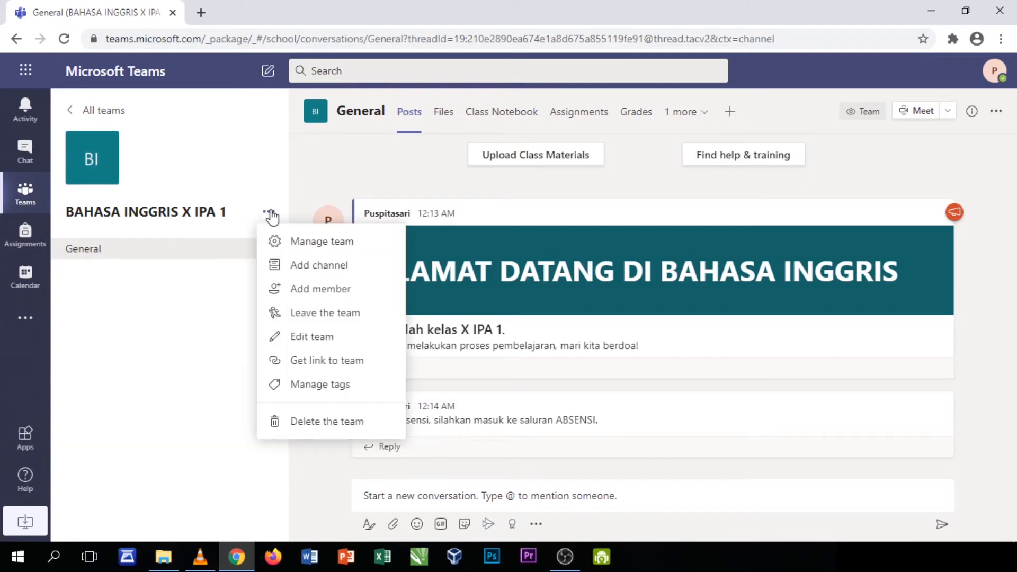
{"action": "left_click", "coordinate": [310, 265]}
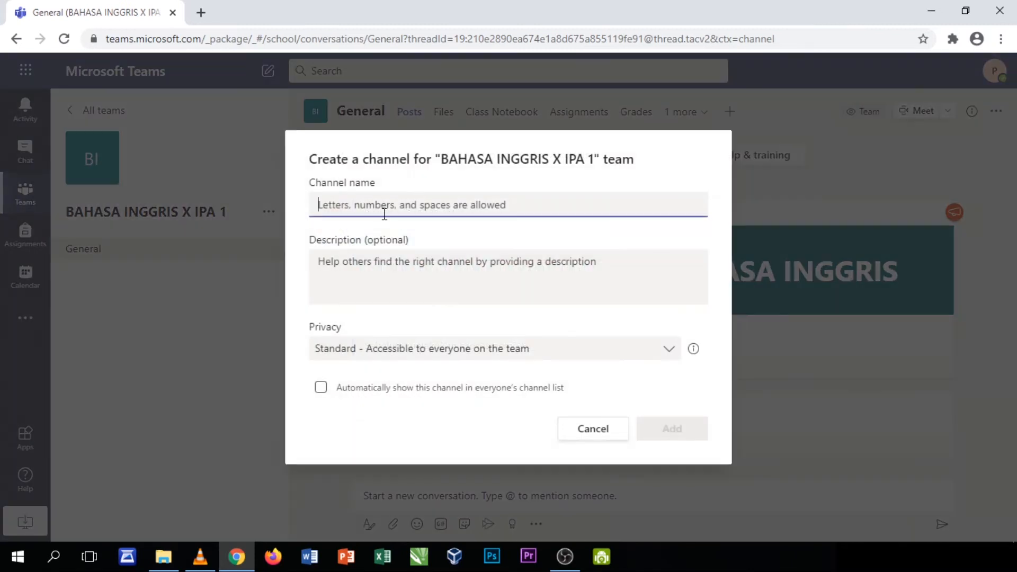
{"action": "type", "text": "ABSENSI"}
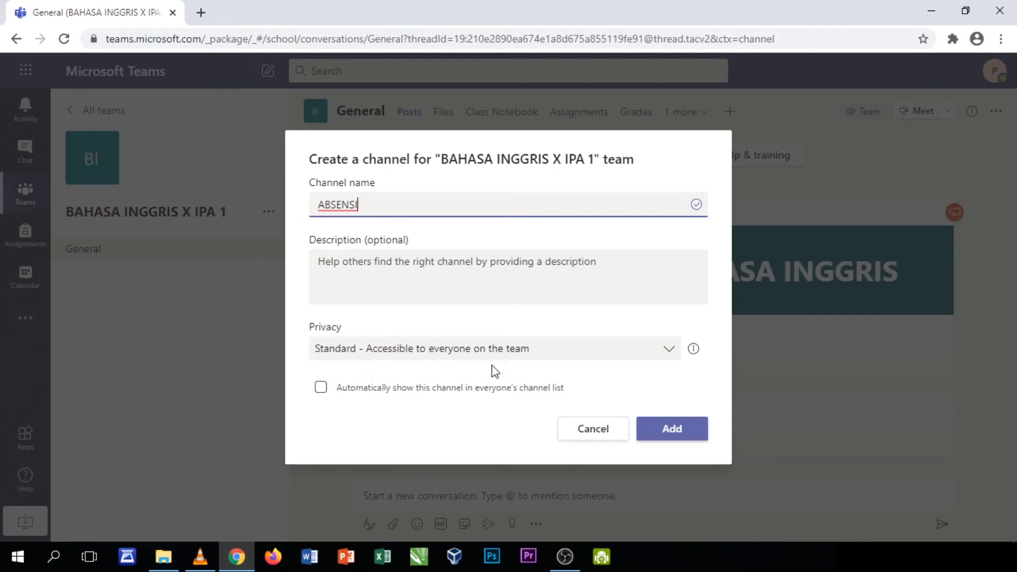
{"action": "left_click", "coordinate": [665, 427]}
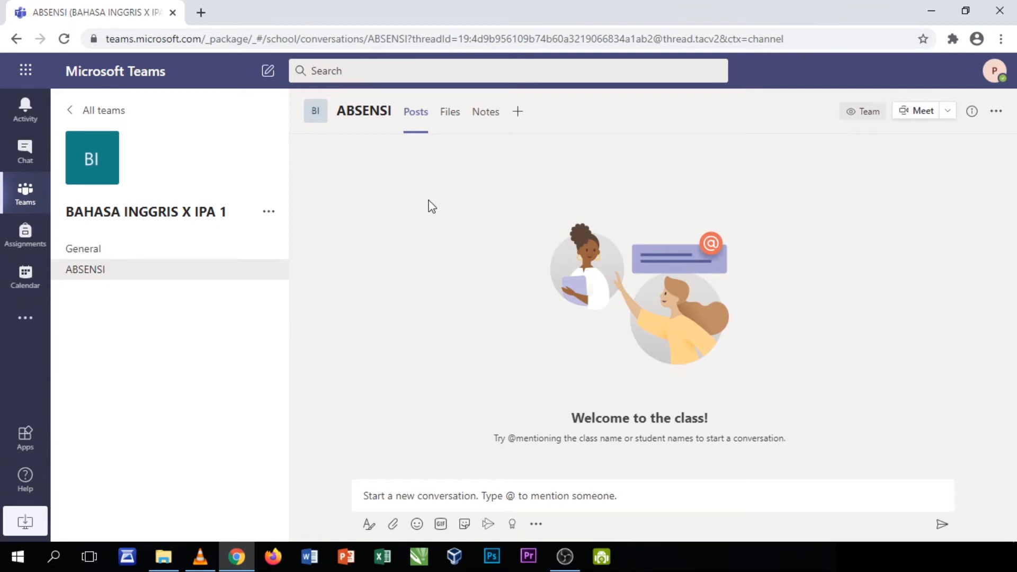
Add a Forms tab to ABSENSI using the existing 'Absensi Bahasa Inggris' form, set to collect responses
{"action": "left_click", "coordinate": [517, 113]}
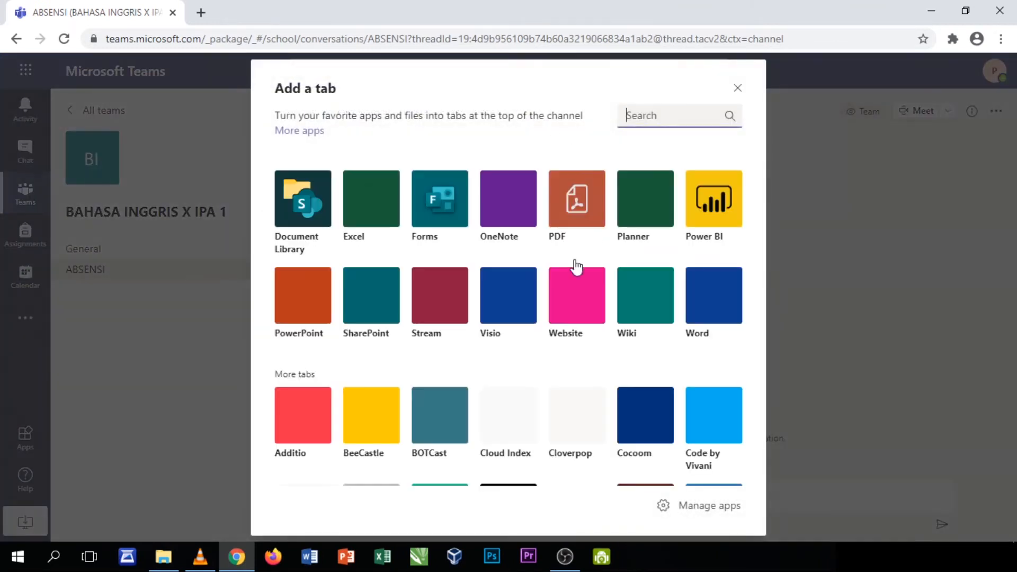
{"action": "left_click", "coordinate": [445, 233]}
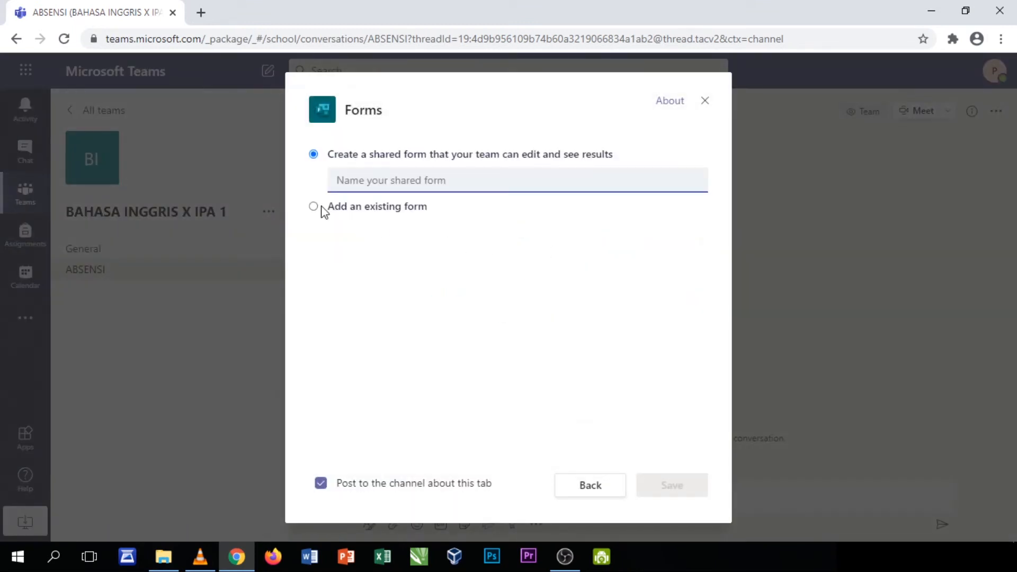
{"action": "left_click", "coordinate": [314, 206]}
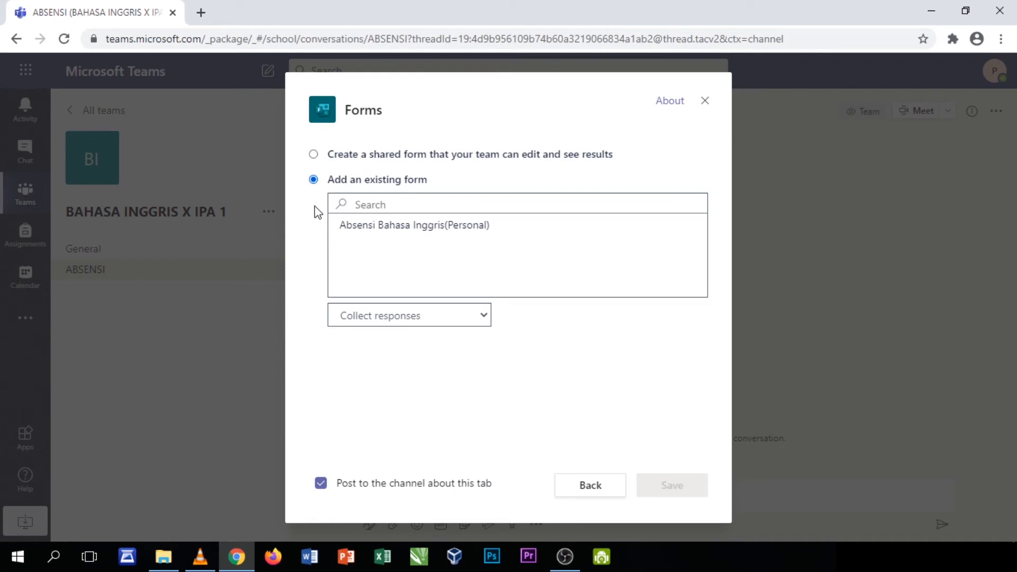
{"action": "left_click", "coordinate": [398, 228]}
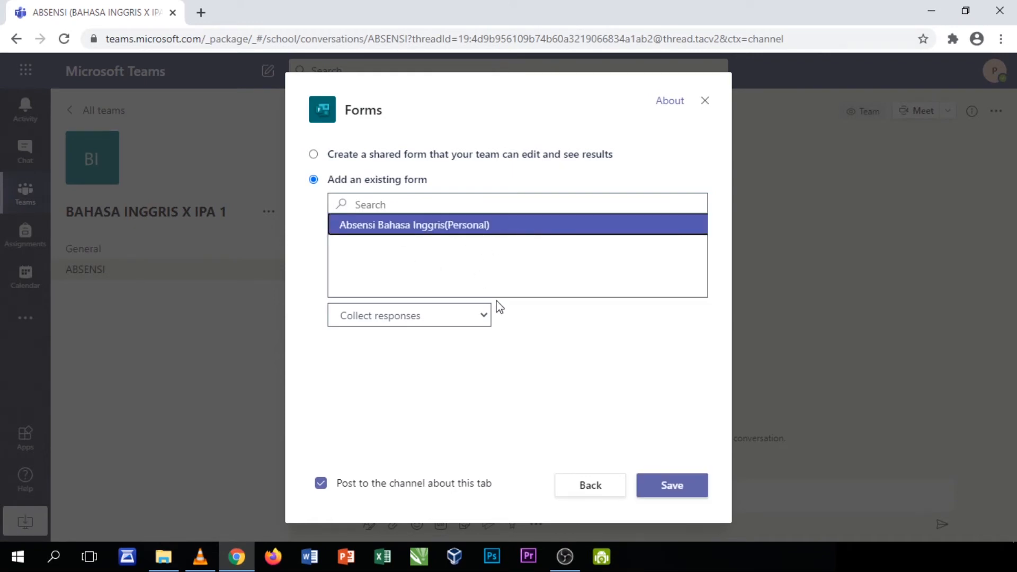
{"action": "left_click", "coordinate": [484, 317]}
{"action": "left_click", "coordinate": [483, 316]}
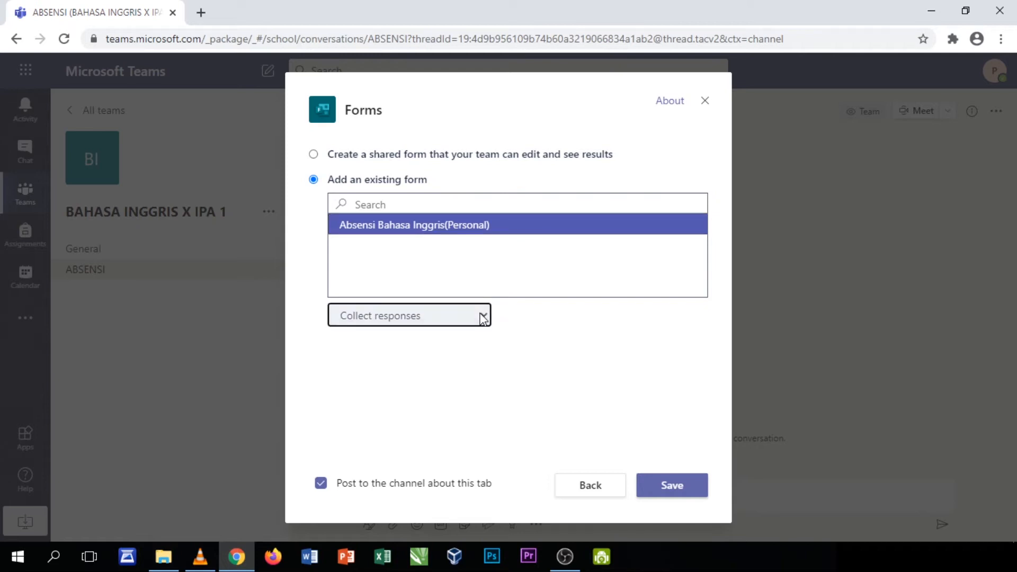
{"action": "left_click", "coordinate": [687, 490]}
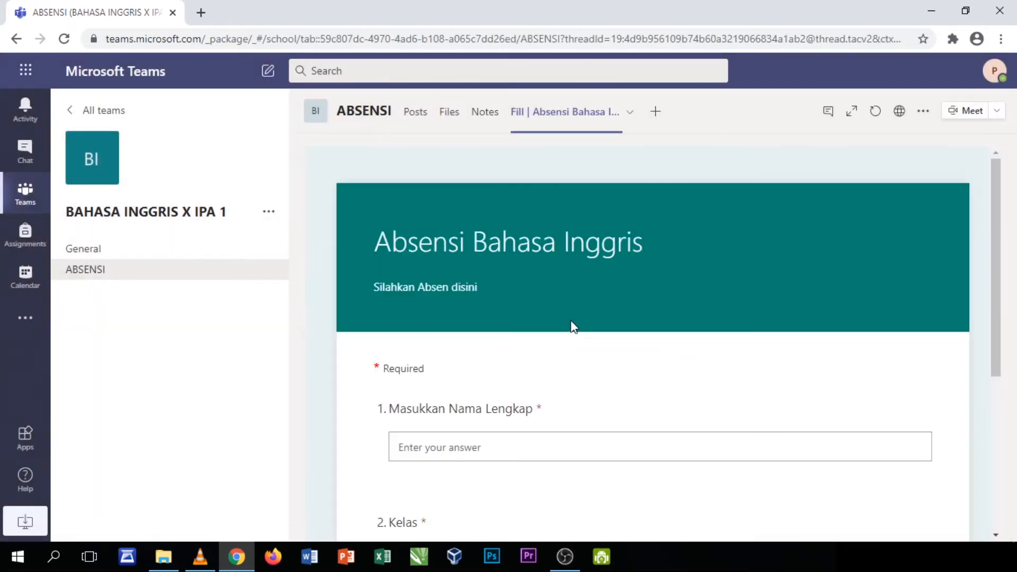
Disable Immersive Reader for the form tab, then return to ABSENSI's Posts by way of General
{"action": "left_click", "coordinate": [951, 319]}
{"action": "left_click", "coordinate": [919, 342]}
{"action": "left_click", "coordinate": [97, 252]}
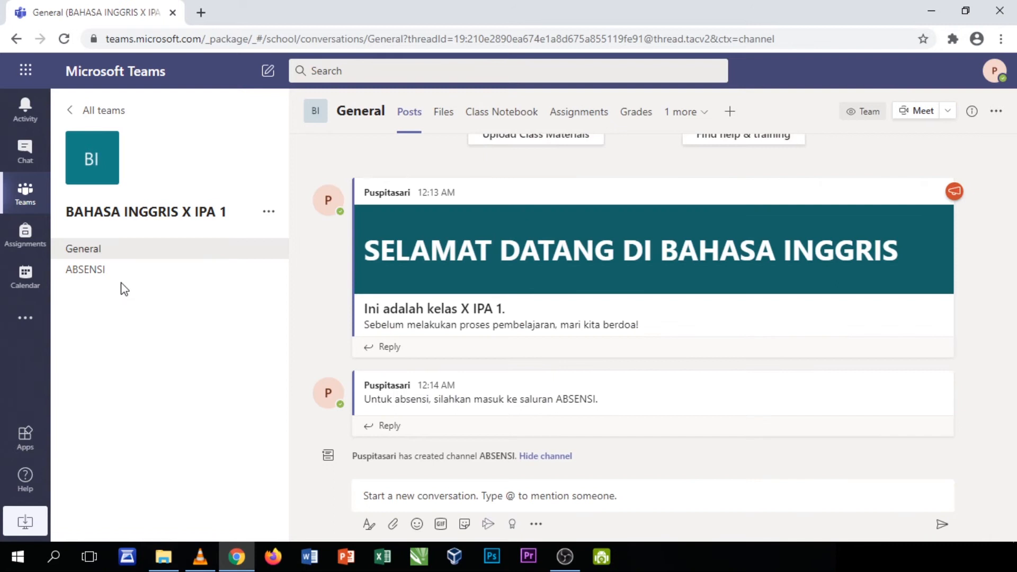
{"action": "left_click", "coordinate": [84, 273]}
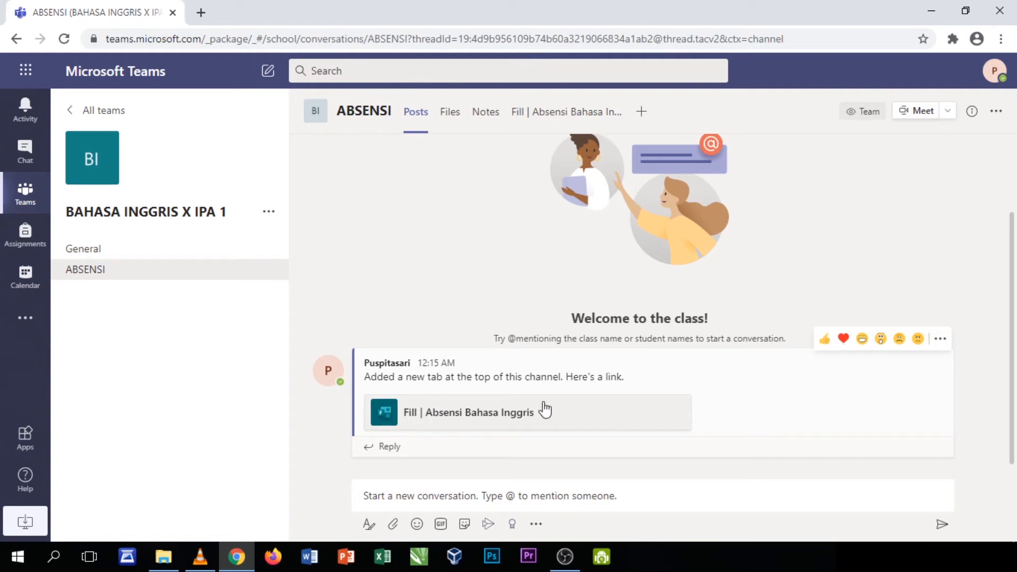
{"action": "left_click", "coordinate": [449, 112]}
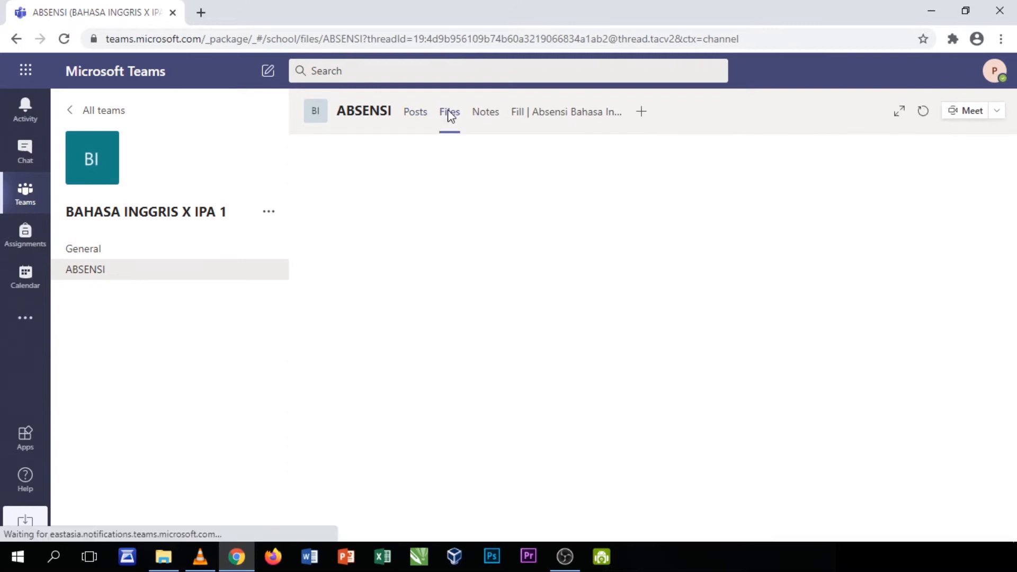
{"action": "left_click", "coordinate": [485, 120]}
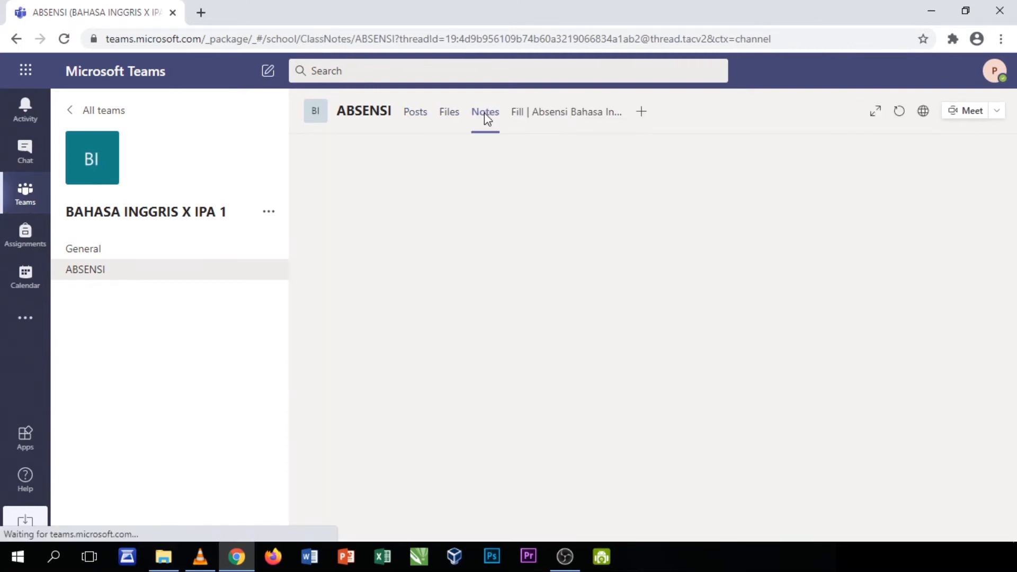
{"action": "left_click", "coordinate": [548, 116]}
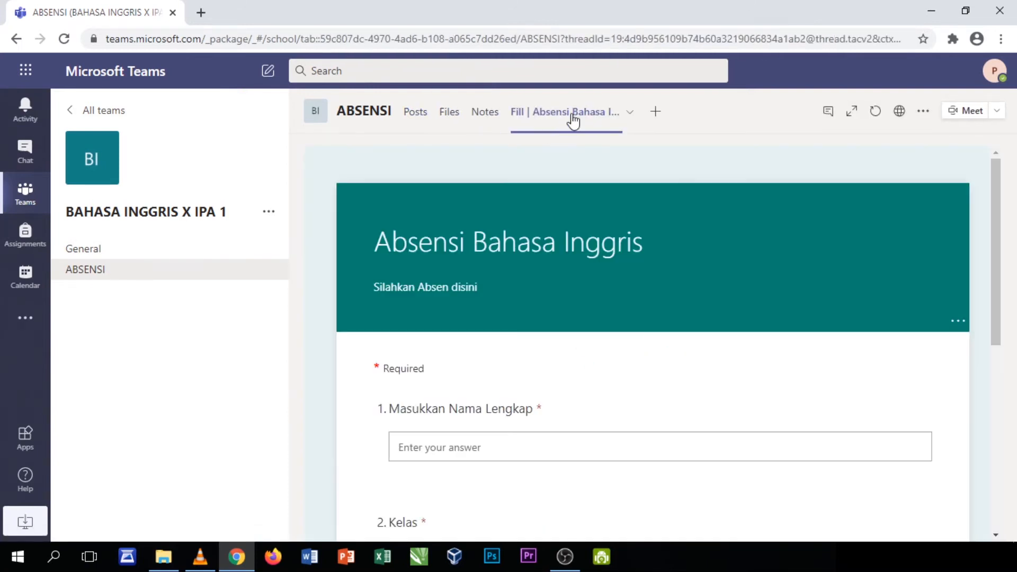
{"action": "left_click", "coordinate": [96, 273]}
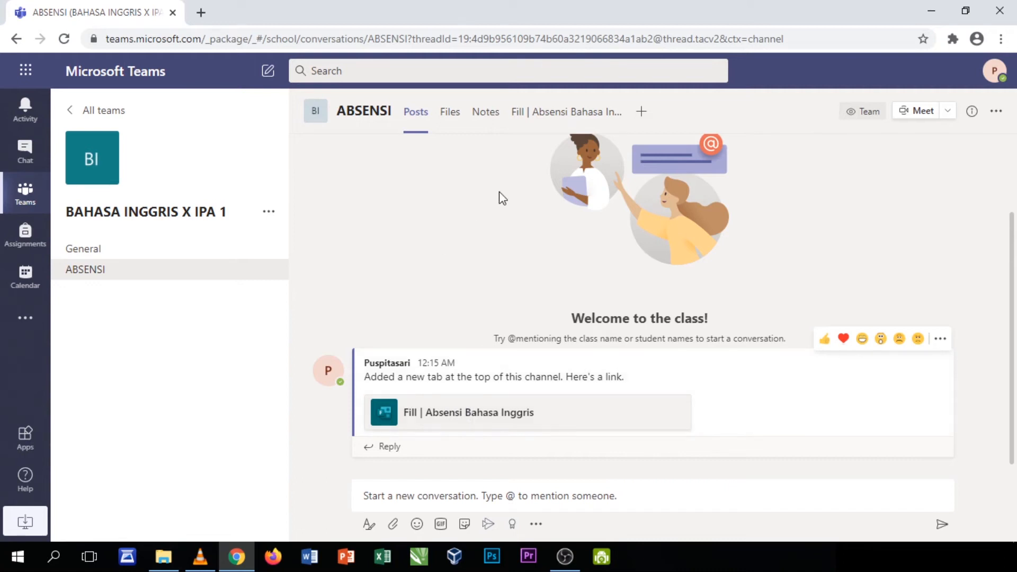
{"action": "left_click", "coordinate": [556, 112]}
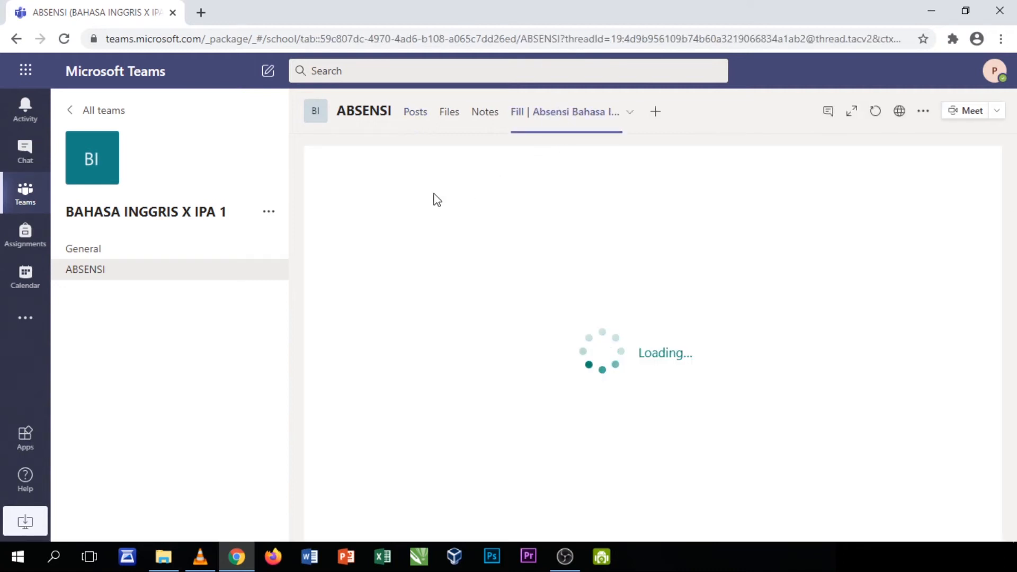
{"action": "left_click", "coordinate": [100, 272]}
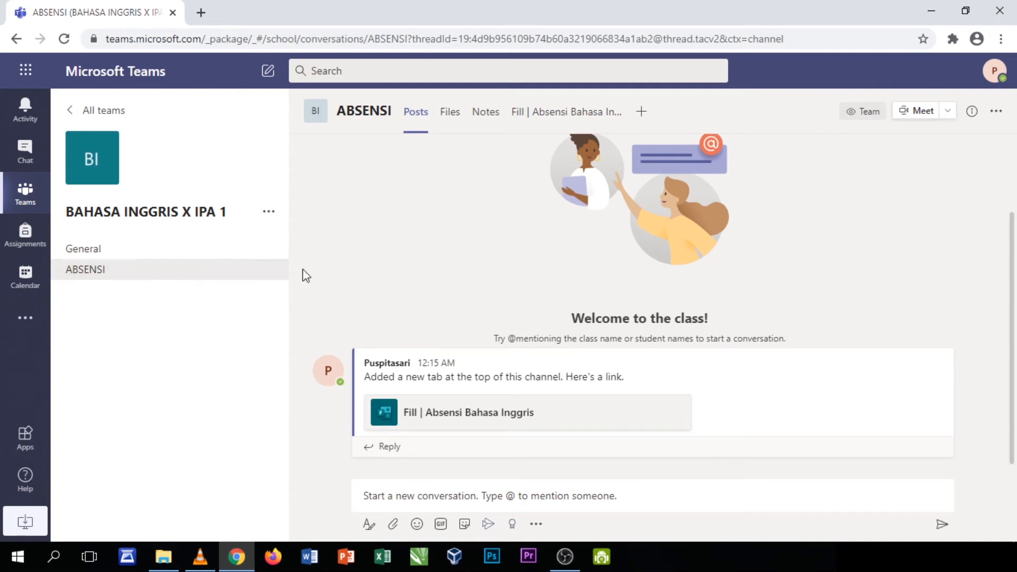
Turn Channel moderation On in the ABSENSI channel's management settings
{"action": "left_click", "coordinate": [269, 270]}
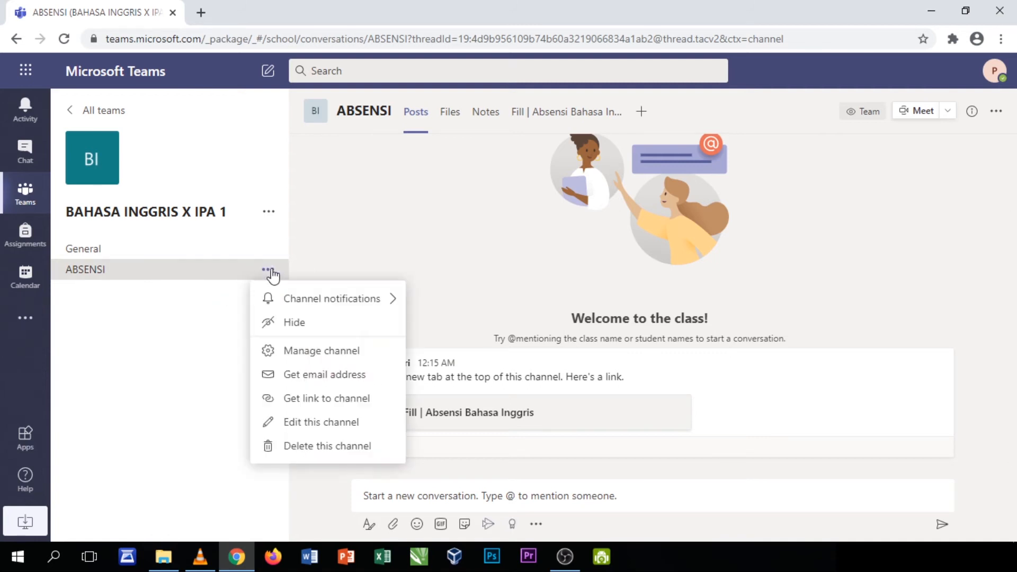
{"action": "left_click", "coordinate": [307, 354]}
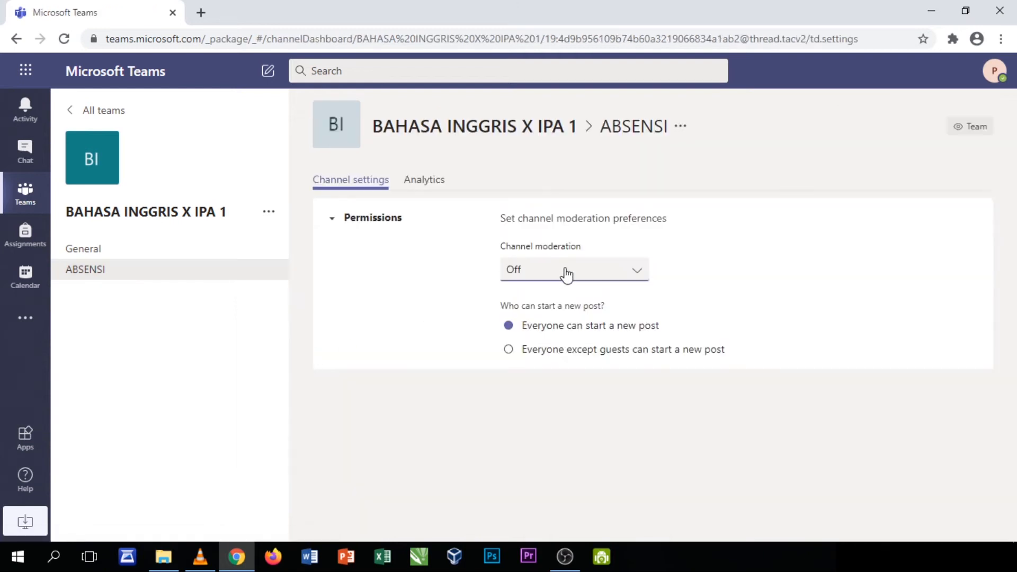
{"action": "left_click", "coordinate": [565, 274]}
{"action": "left_click", "coordinate": [527, 331]}
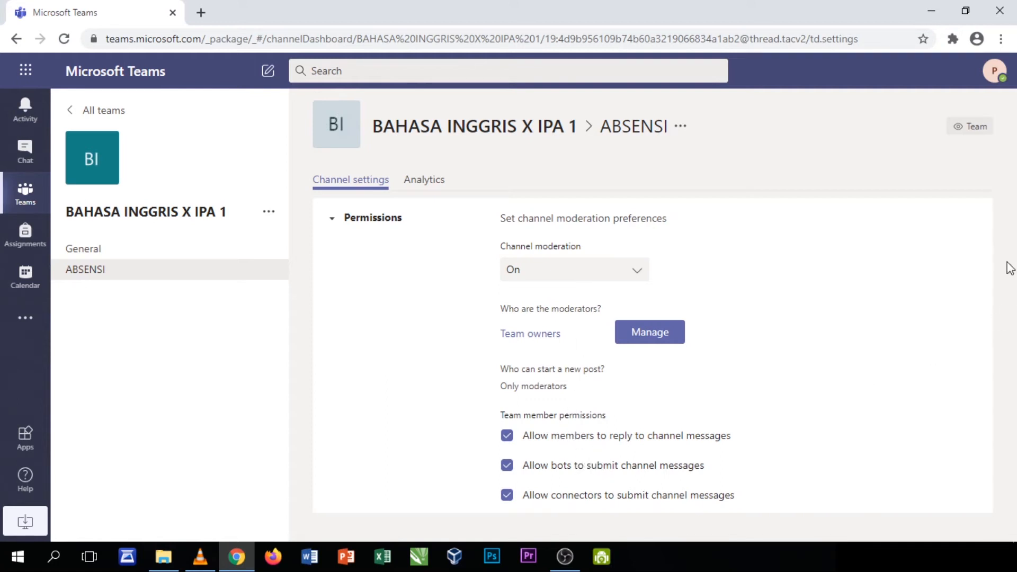
{"action": "left_click", "coordinate": [566, 271]}
{"action": "left_click", "coordinate": [566, 271]}
Disallow member replies and bot posts, keeping connectors allowed, then return to ABSENSI
{"action": "left_click", "coordinate": [508, 440]}
{"action": "left_click", "coordinate": [507, 467]}
{"action": "left_click", "coordinate": [508, 495]}
{"action": "left_click", "coordinate": [509, 496]}
{"action": "left_click", "coordinate": [80, 273]}
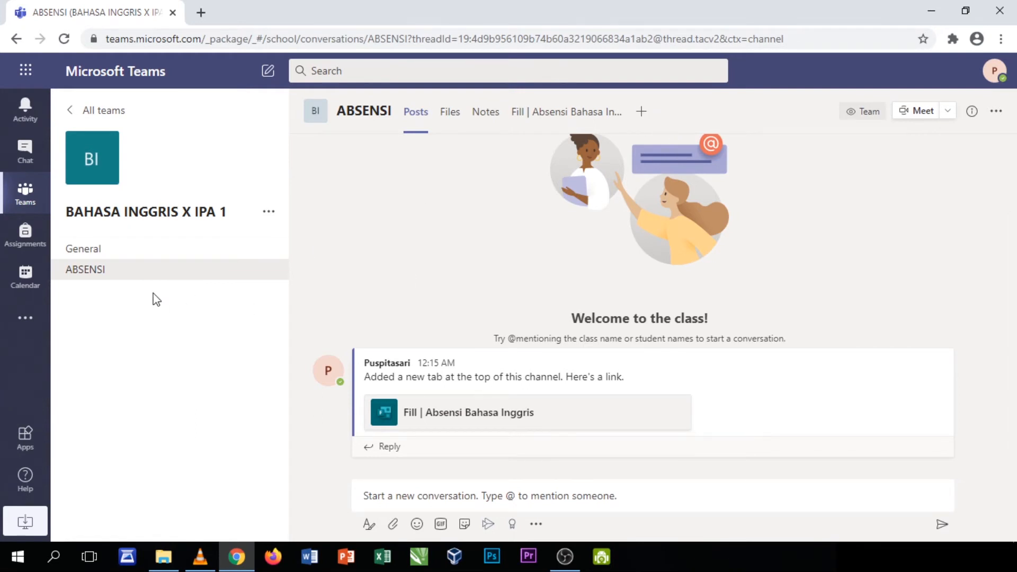
Create a standard channel named WRITING in the BAHASA INGGRIS X IPA 1 team
{"action": "left_click", "coordinate": [113, 255]}
{"action": "left_click", "coordinate": [119, 276]}
{"action": "left_click", "coordinate": [113, 252]}
{"action": "left_click", "coordinate": [113, 268]}
{"action": "left_click", "coordinate": [269, 212]}
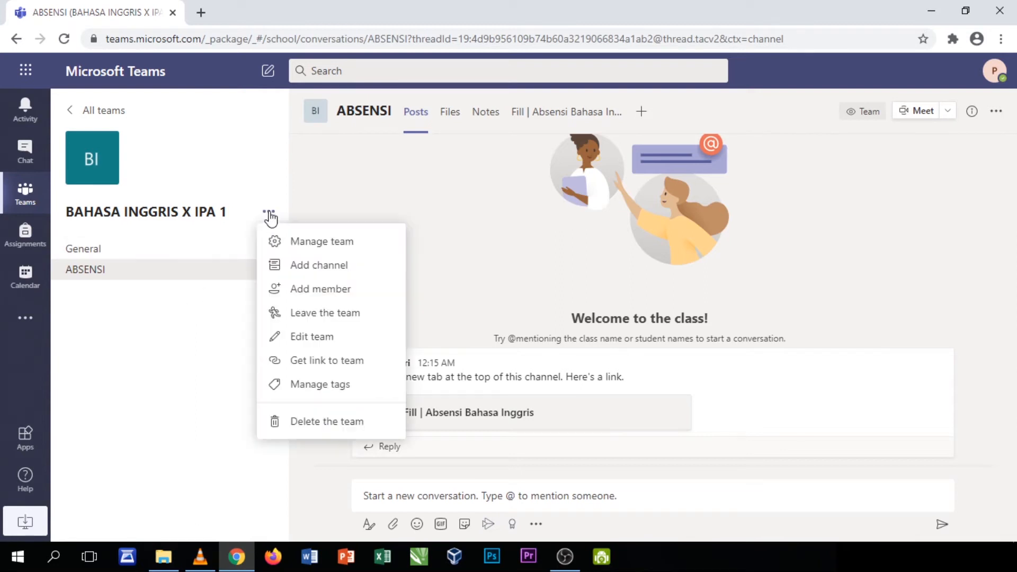
{"action": "left_click", "coordinate": [301, 268]}
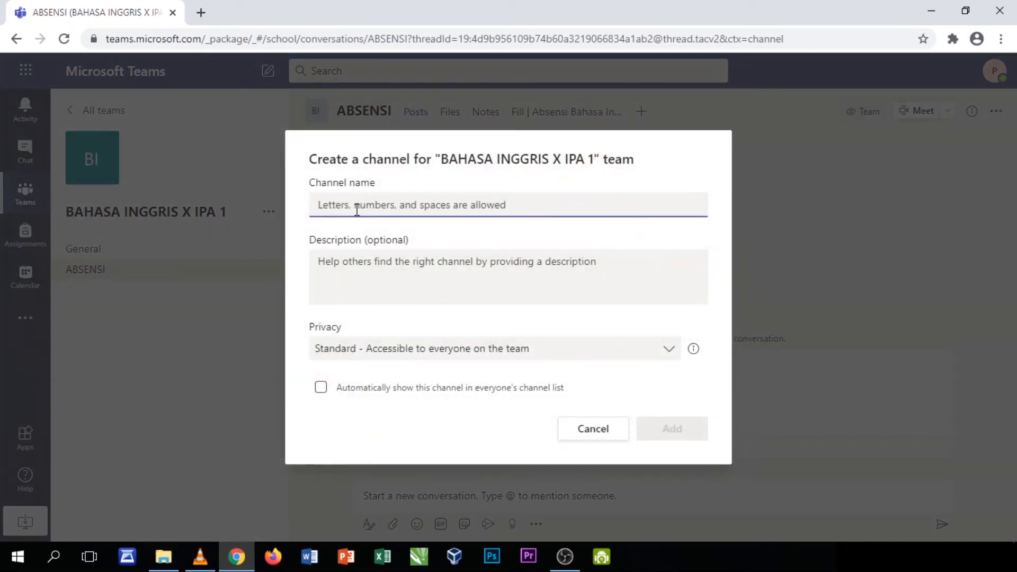
{"action": "type", "text": "W"}
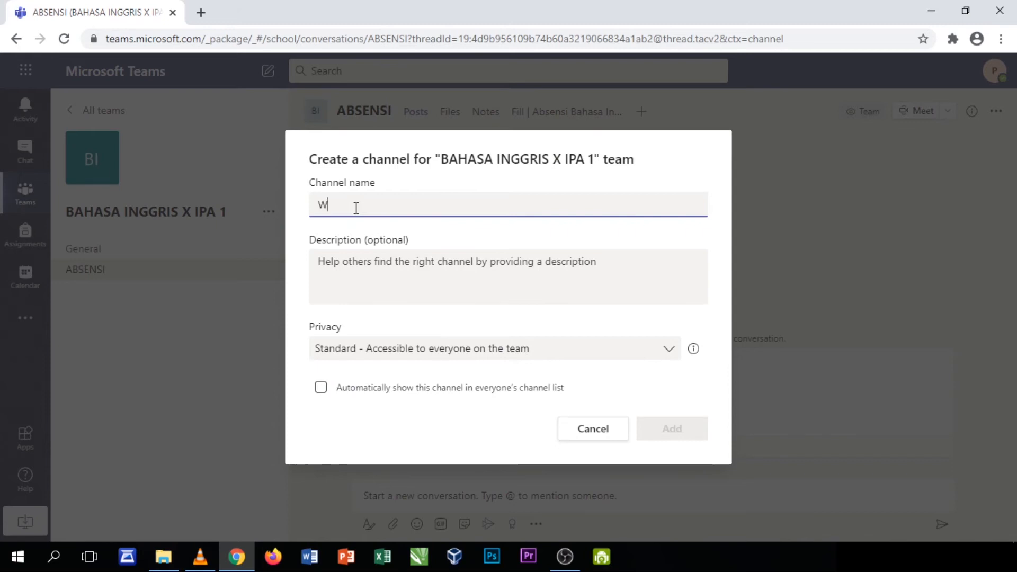
{"action": "type", "text": "RITING"}
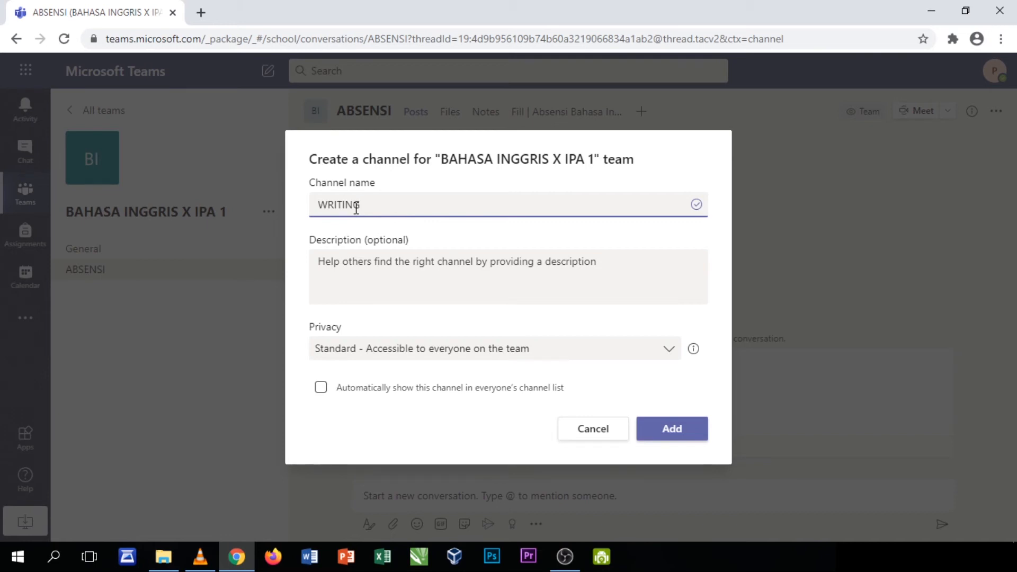
{"action": "left_click", "coordinate": [684, 430]}
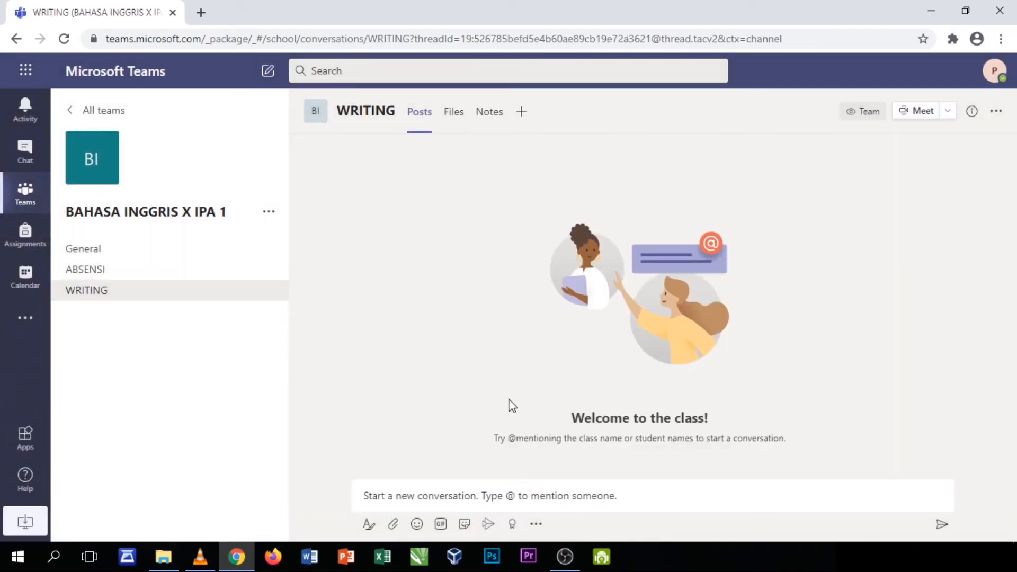
Type 'Untuk materi writing, silahkan buka file pdf dibawah' into a new WRITING channel post
{"action": "left_click", "coordinate": [459, 495]}
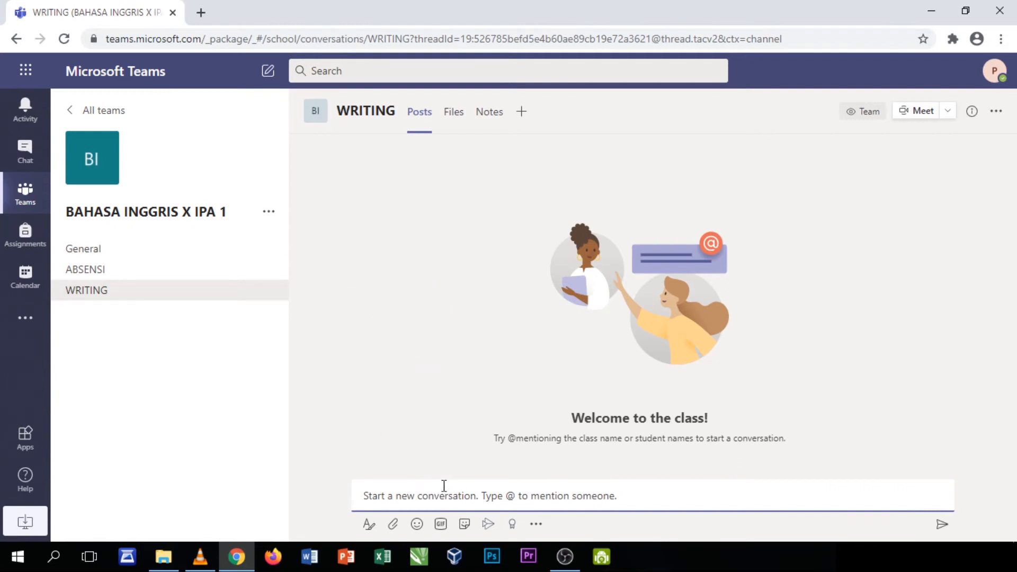
{"action": "type", "text": "Untuk materi"}
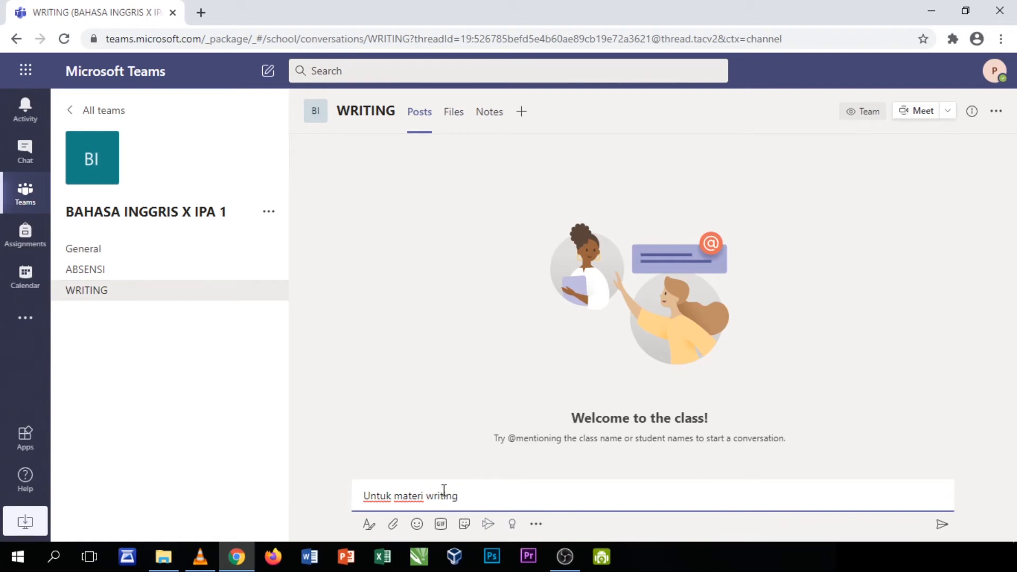
{"action": "type", "text": "writing, silahkan buka file pdf di"}
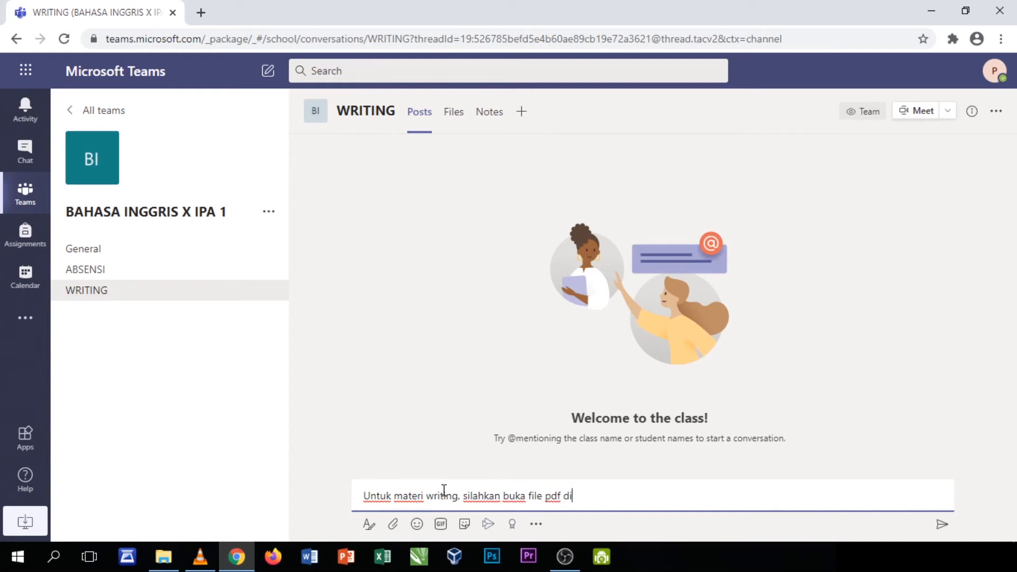
{"action": "type", "text": "bawah"}
Attach BUKU PANDUAN SISWA INFORMATIKA.pdf from Pictures > upload and send the WRITING post
{"action": "left_click", "coordinate": [392, 529]}
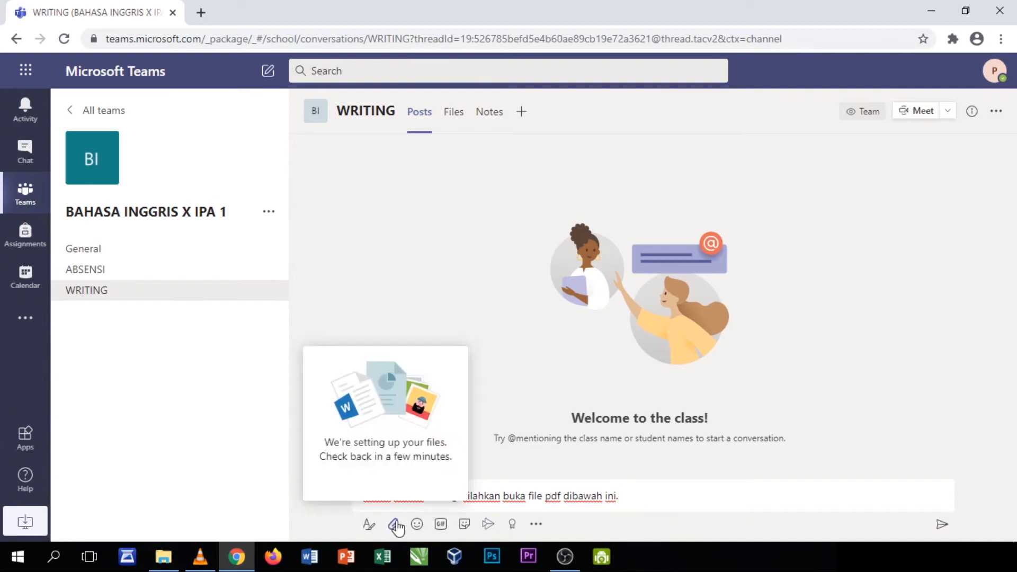
{"action": "left_click", "coordinate": [397, 528]}
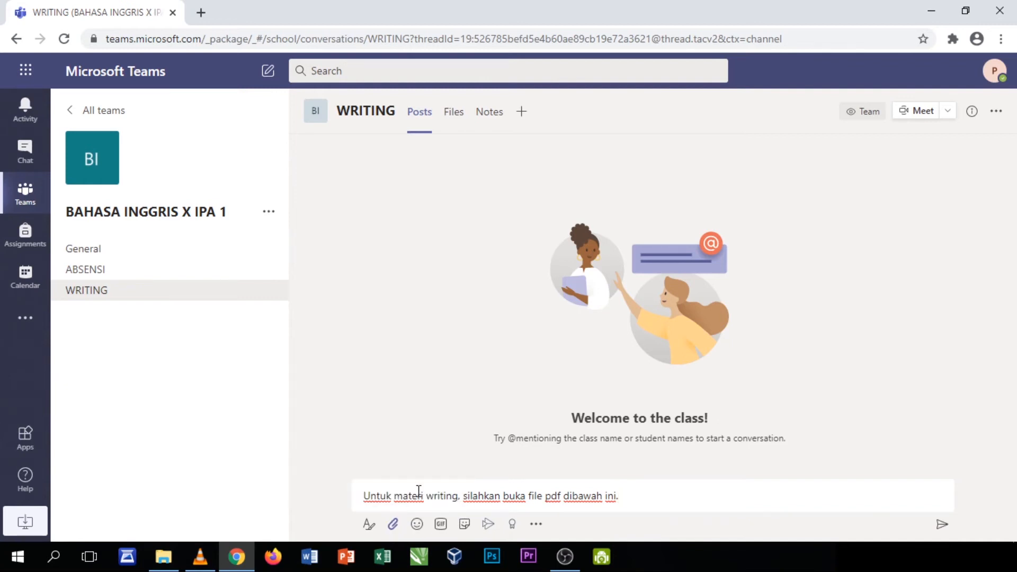
{"action": "left_click", "coordinate": [395, 526]}
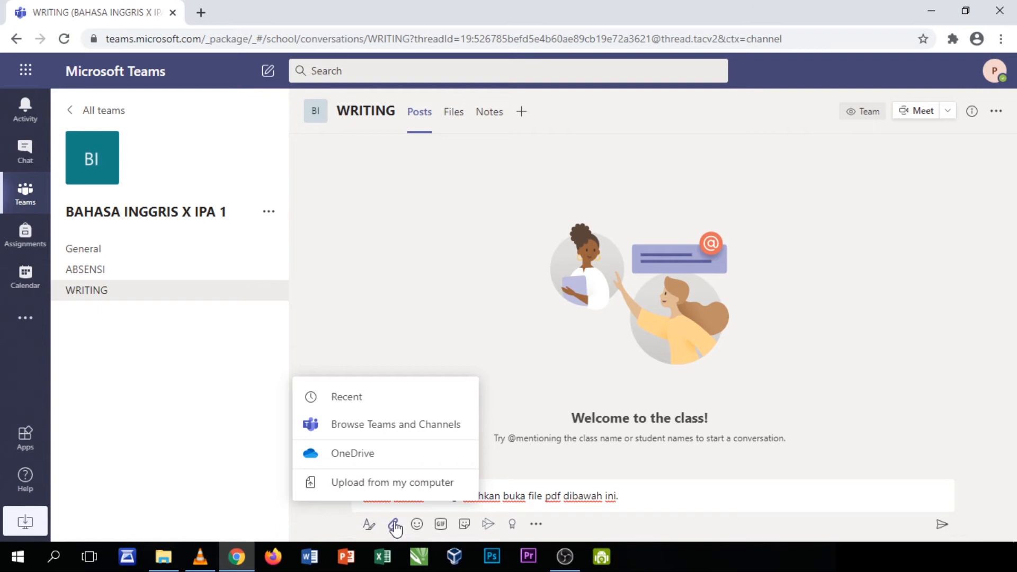
{"action": "left_click", "coordinate": [395, 526]}
{"action": "left_click", "coordinate": [395, 527]}
{"action": "left_click", "coordinate": [391, 489]}
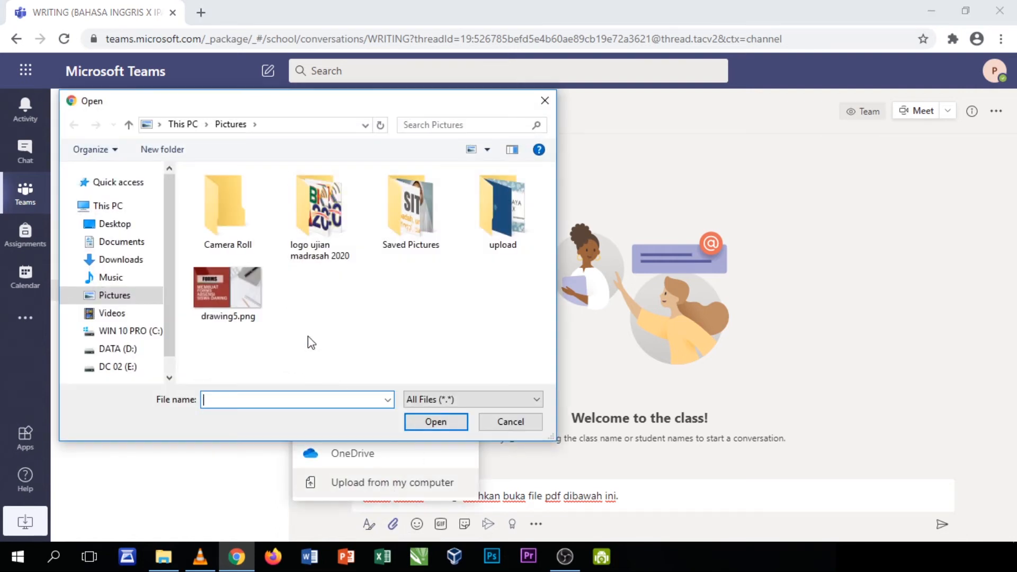
{"action": "left_click", "coordinate": [498, 222]}
{"action": "double_click", "coordinate": [499, 221]}
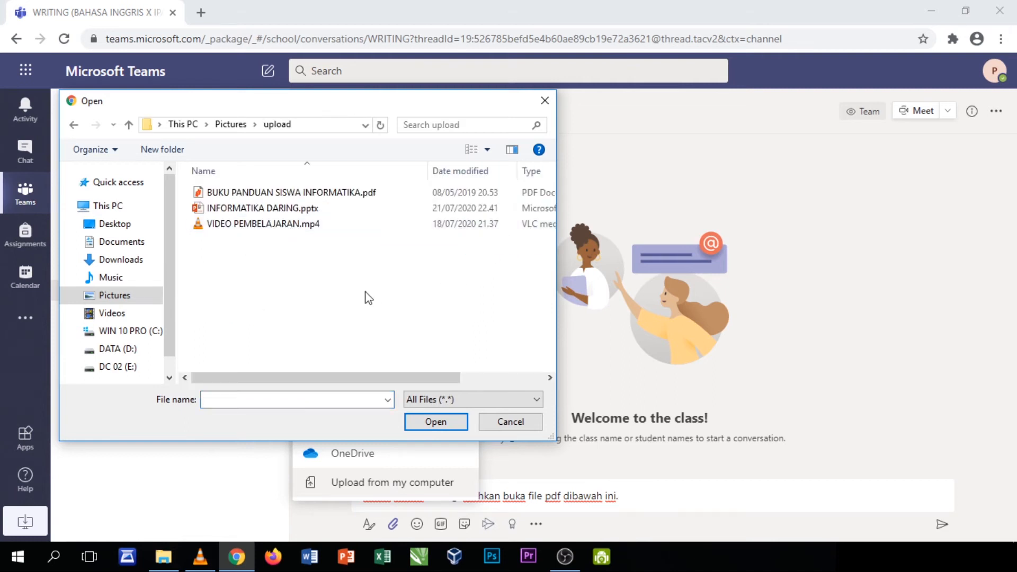
{"action": "left_click", "coordinate": [318, 193]}
{"action": "left_click", "coordinate": [433, 423]}
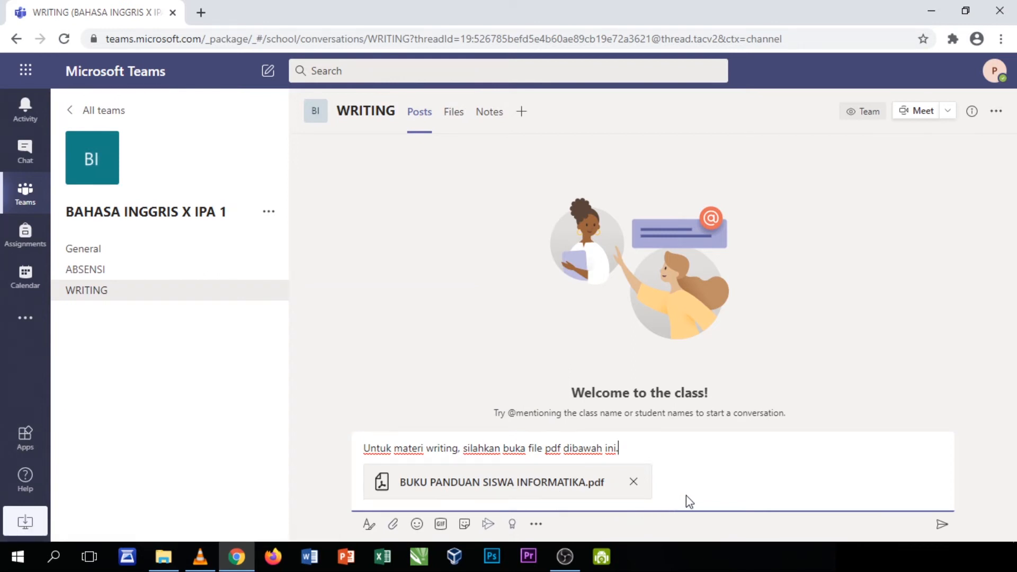
{"action": "left_click", "coordinate": [942, 524]}
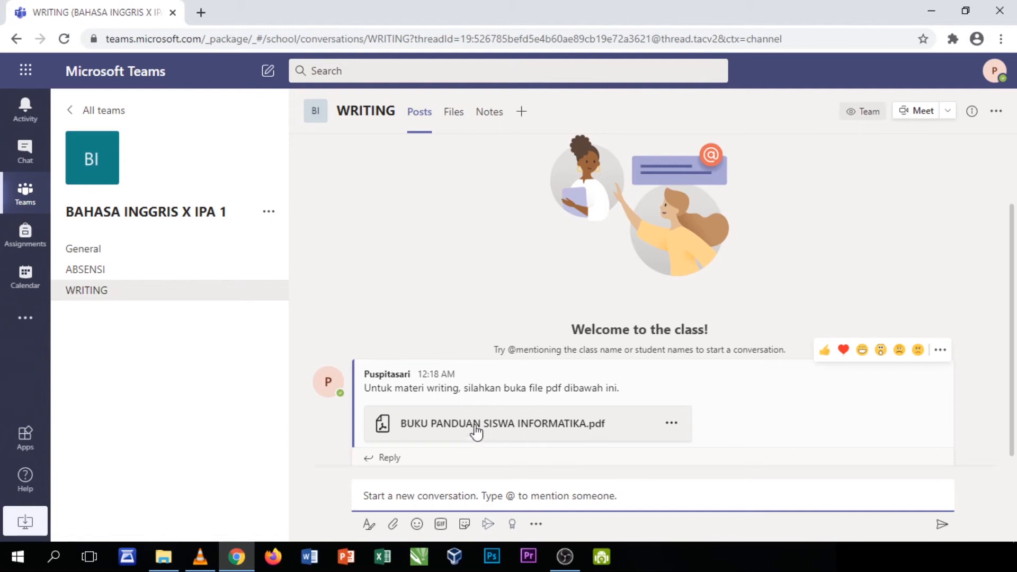
{"action": "scroll", "coordinate": [577, 428], "scroll_direction": "down", "scroll_amount": 1}
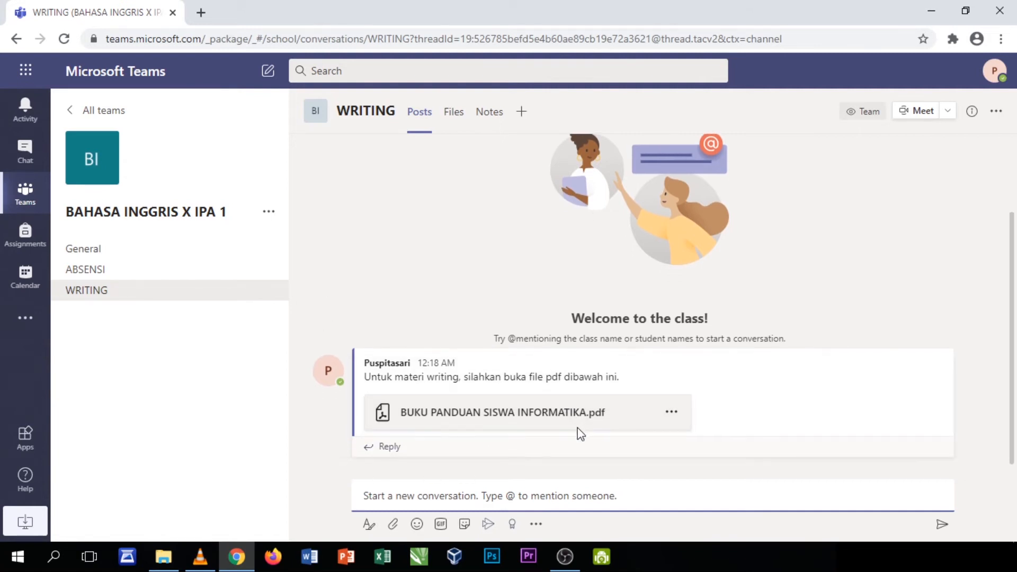
{"action": "mouse_move", "coordinate": [568, 431]}
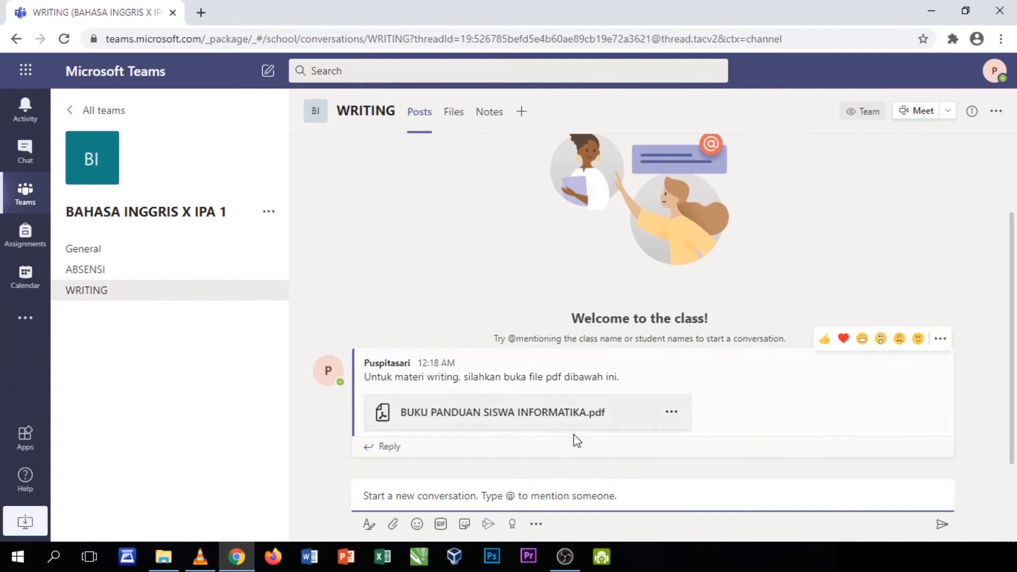
{"action": "mouse_move", "coordinate": [267, 301]}
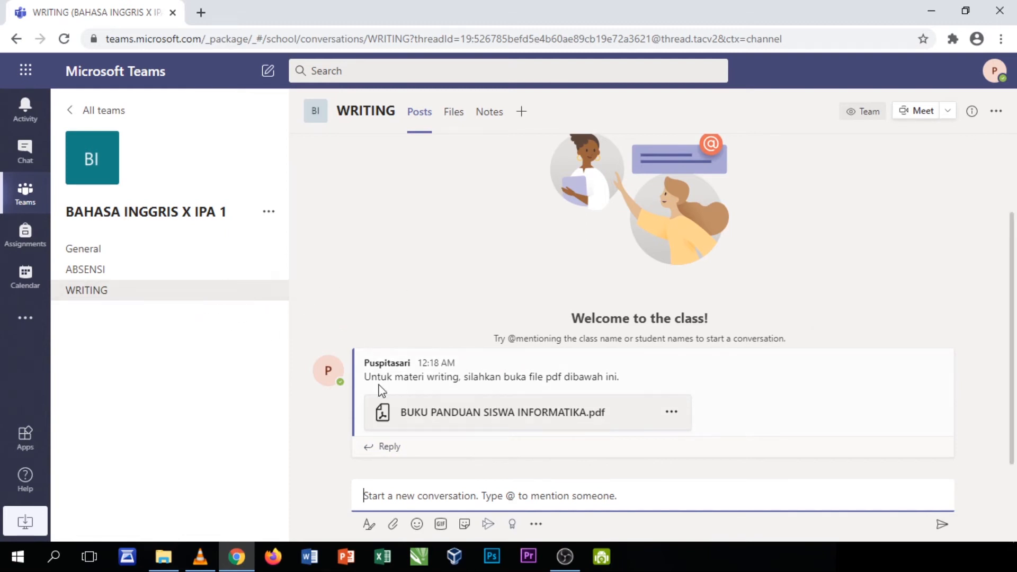
{"action": "left_click", "coordinate": [435, 496]}
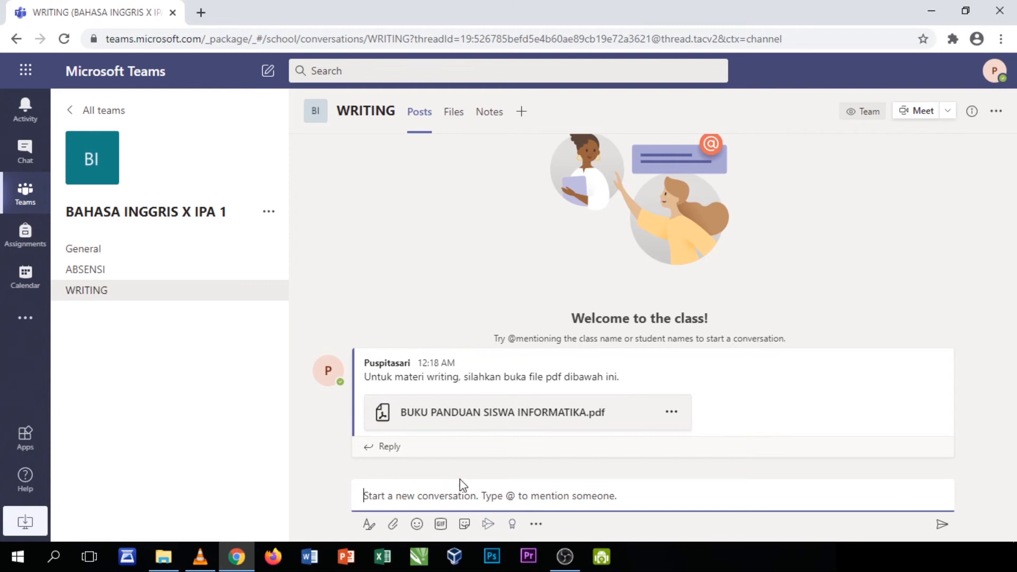
{"action": "mouse_move", "coordinate": [613, 425]}
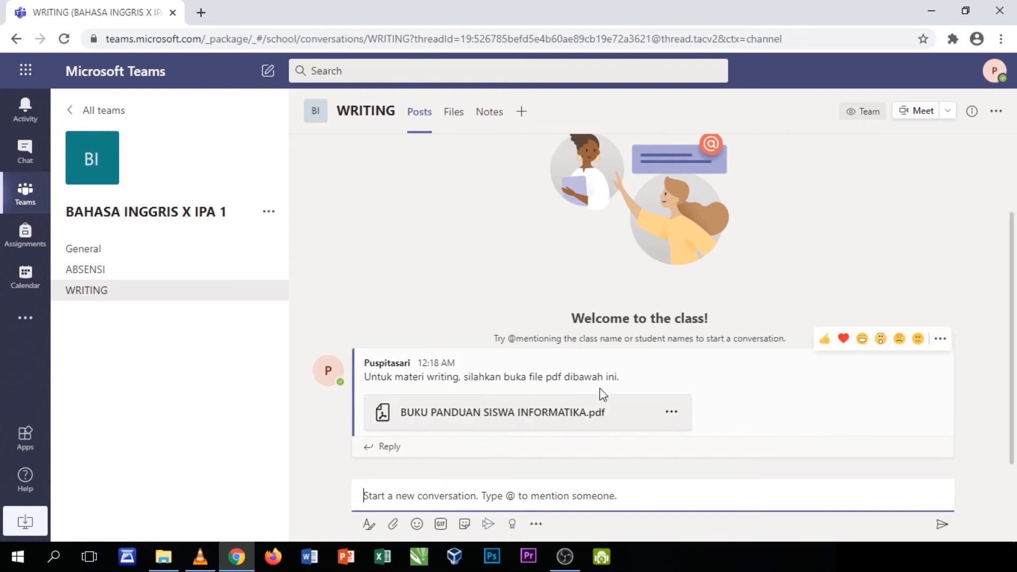
{"action": "left_click", "coordinate": [470, 418]}
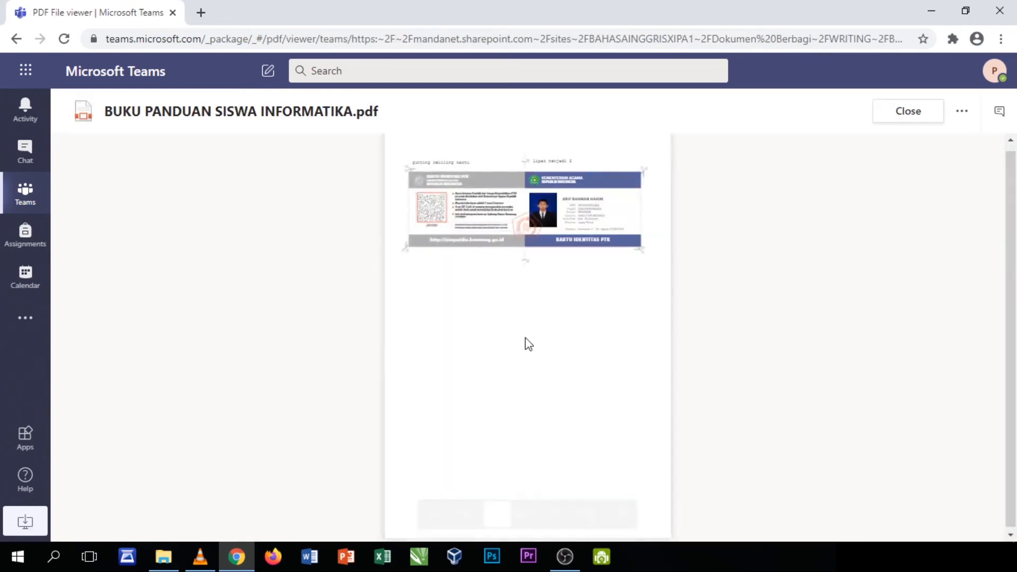
{"action": "left_click", "coordinate": [914, 119]}
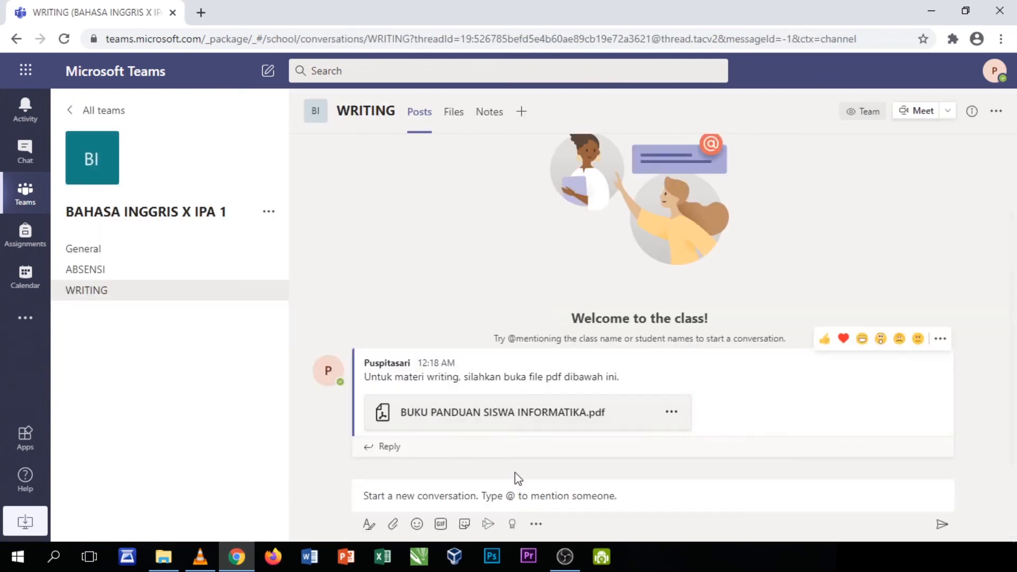
{"action": "left_click", "coordinate": [464, 496]}
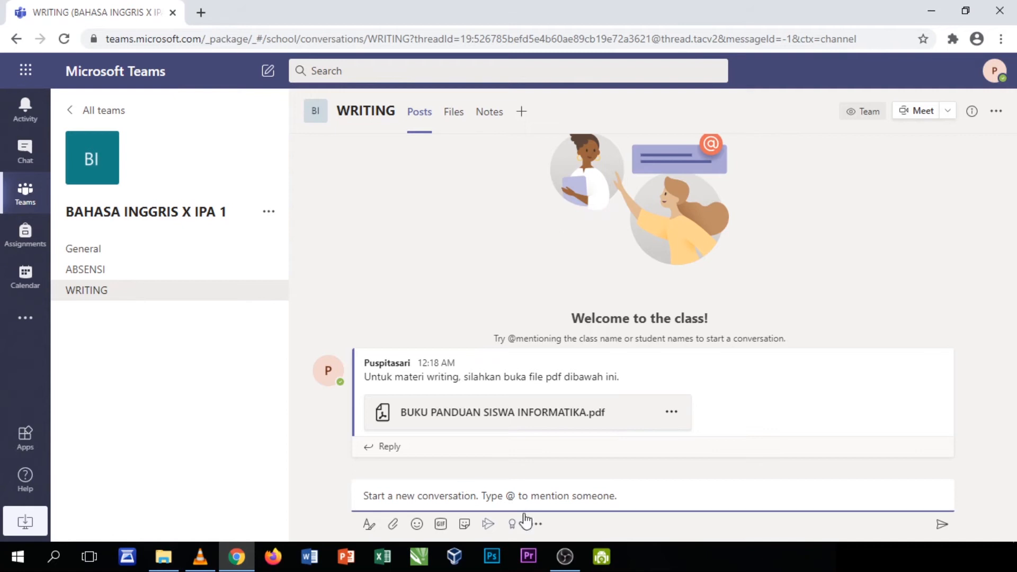
{"action": "left_click", "coordinate": [393, 525]}
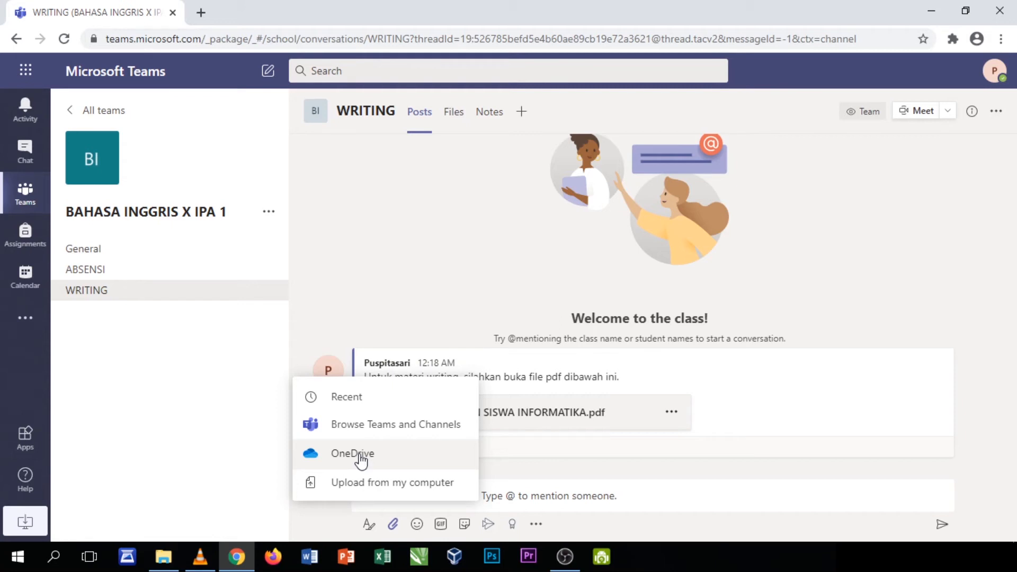
{"action": "left_click", "coordinate": [266, 462]}
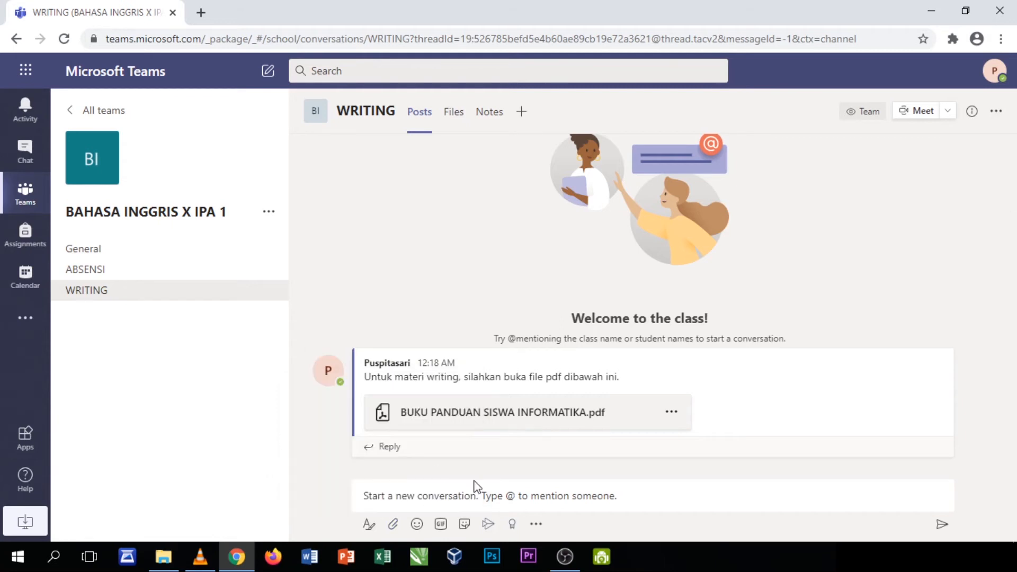
{"action": "left_click", "coordinate": [532, 525]}
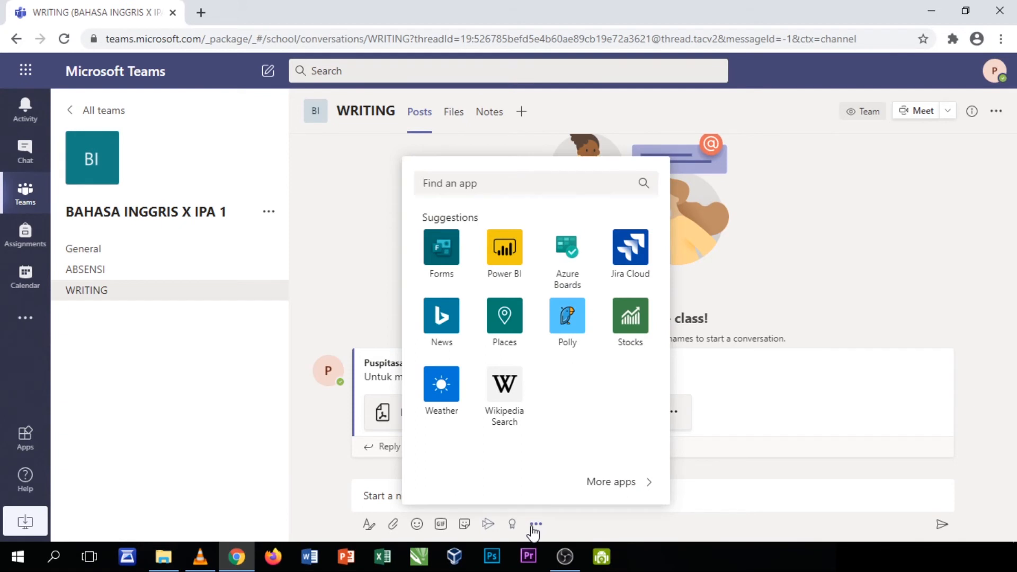
{"action": "left_click", "coordinate": [529, 526]}
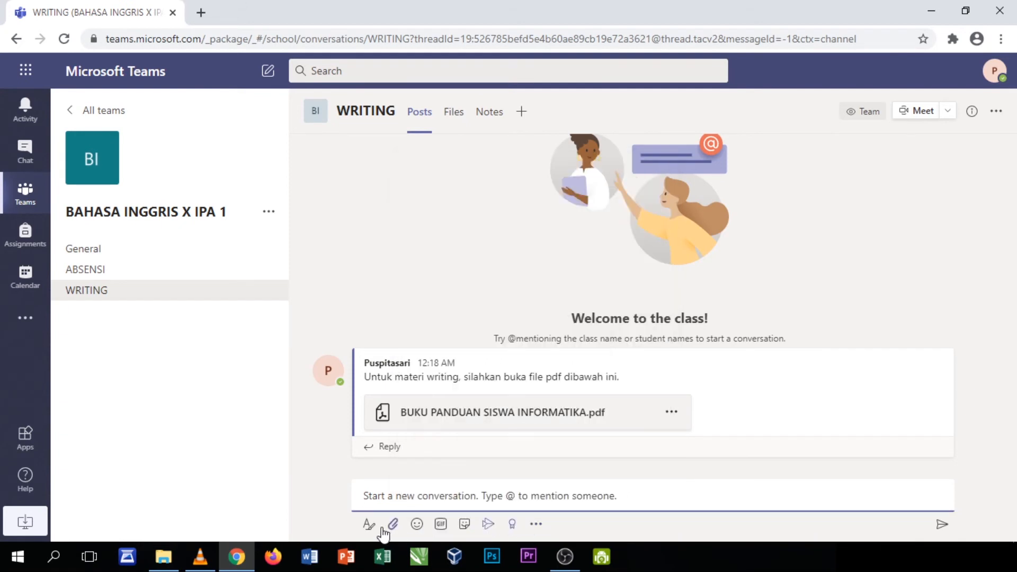
Create a channel named GRAMMAR in the BAHASA INGGRIS X IPA 1 team
{"action": "left_click", "coordinate": [275, 212]}
{"action": "left_click", "coordinate": [274, 266]}
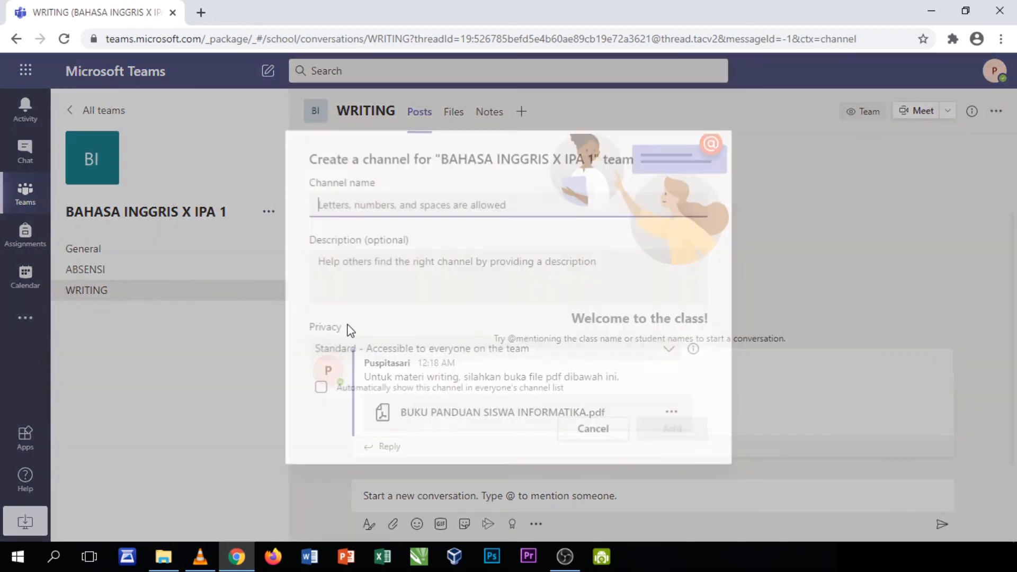
{"action": "type", "text": "GRA"}
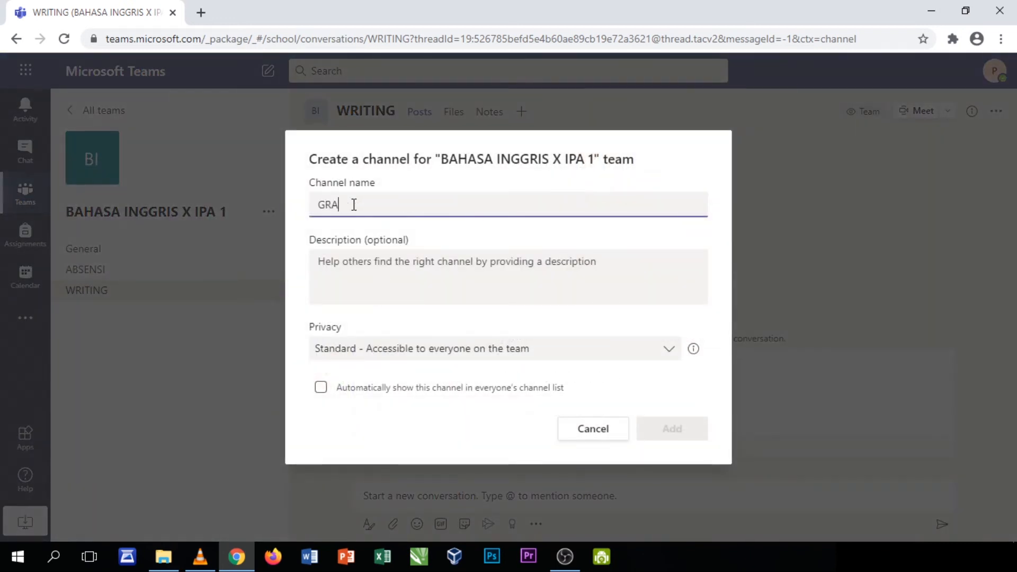
{"action": "type", "text": "MMAR"}
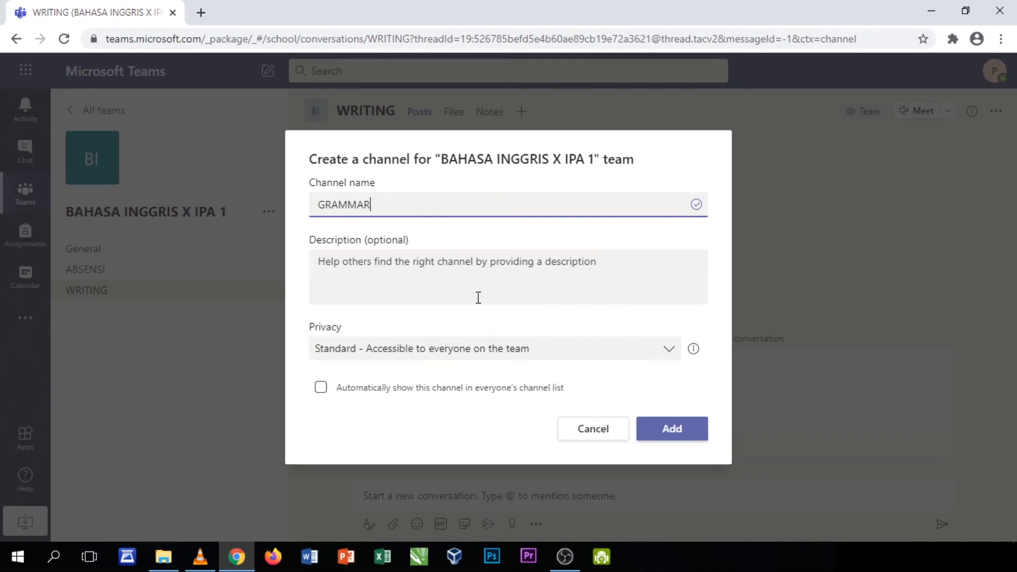
{"action": "left_click", "coordinate": [668, 433]}
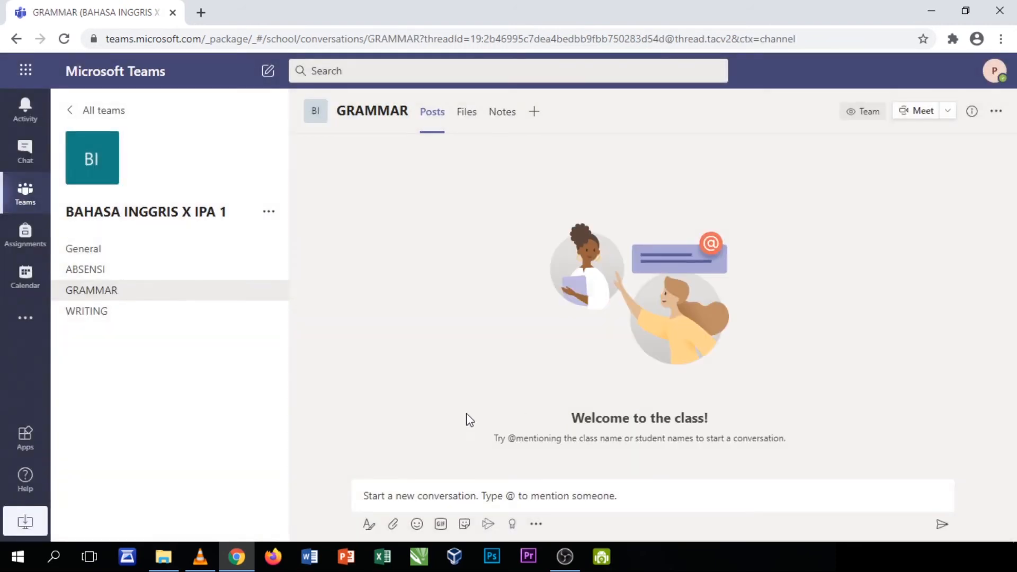
Open the expanded formatting editor for a new GRAMMAR post and set its type to Announcement
{"action": "left_click", "coordinate": [447, 496]}
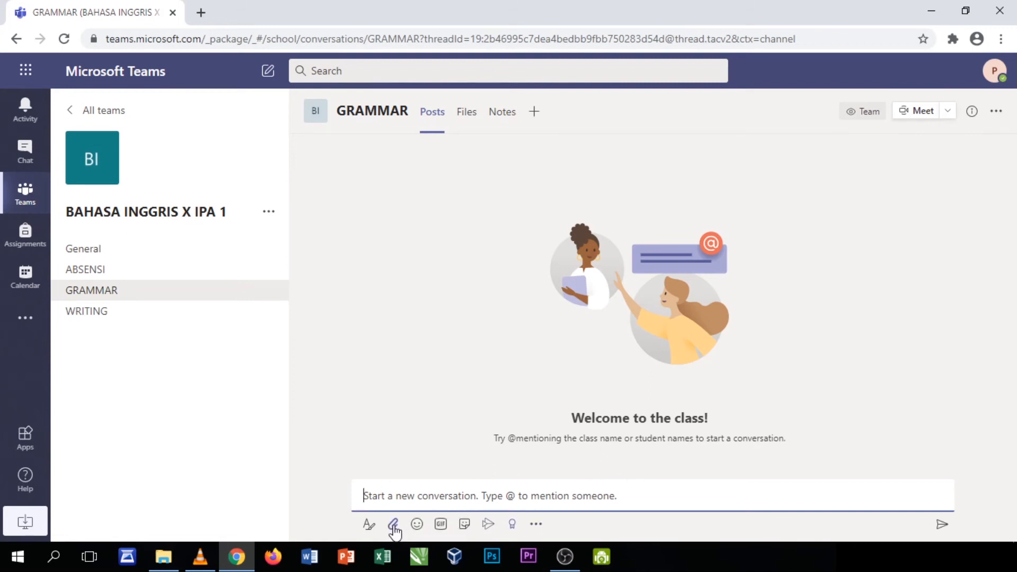
{"action": "left_click", "coordinate": [369, 525]}
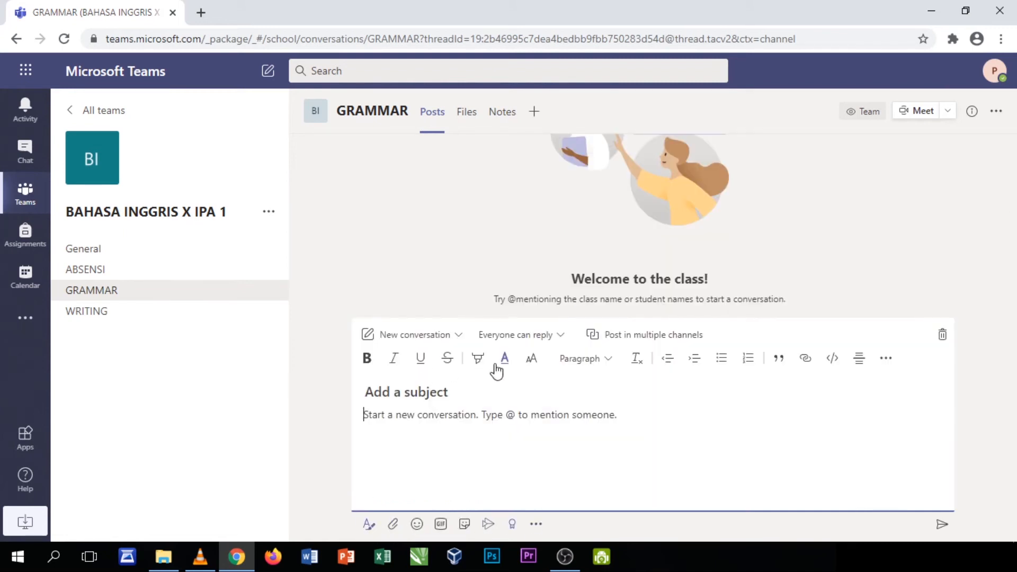
{"action": "left_click", "coordinate": [369, 524]}
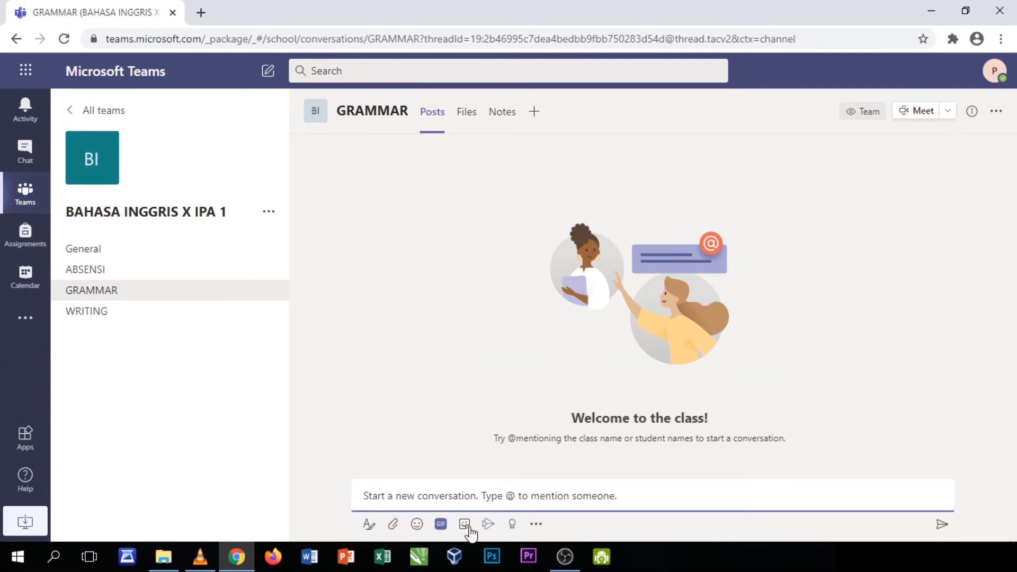
{"action": "left_click", "coordinate": [369, 524]}
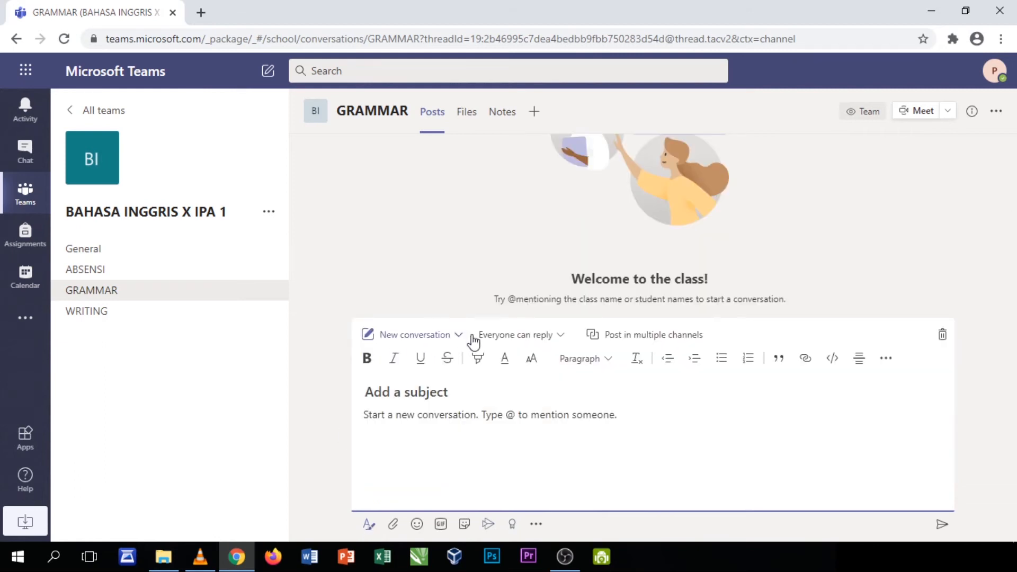
{"action": "left_click", "coordinate": [550, 341]}
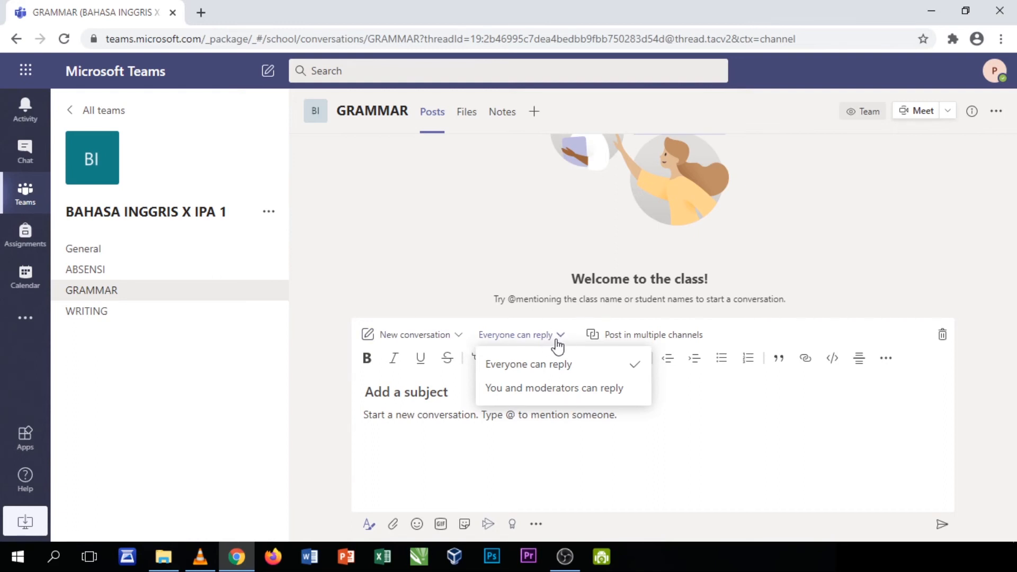
{"action": "left_click", "coordinate": [458, 335]}
{"action": "left_click", "coordinate": [437, 393]}
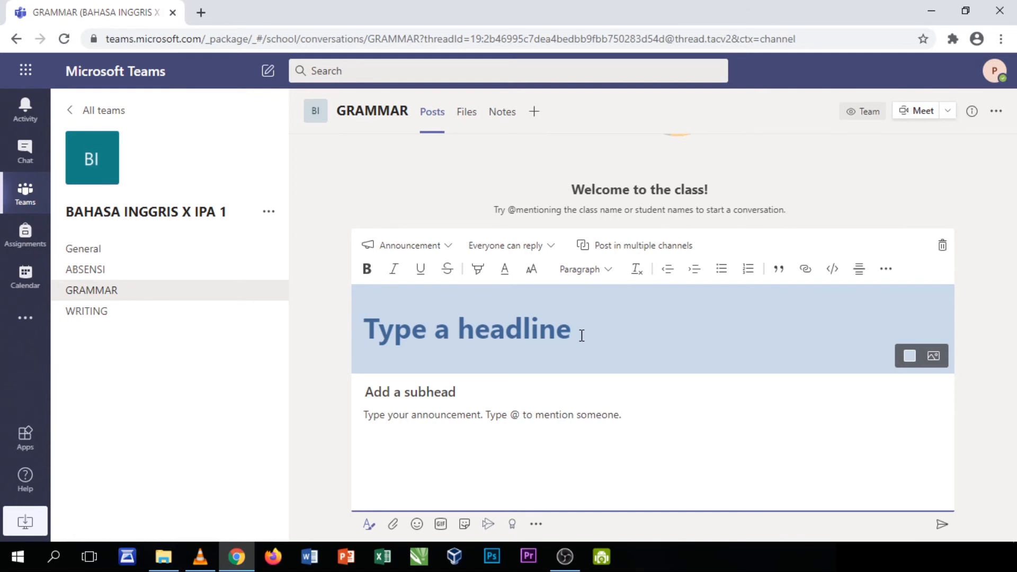
Enter headline 'SILAHKAN KERJAKAN TUGAS DIBAWAH INI' and subhead 'TUGAS', then bring up the attach options
{"action": "type", "text": "SILAHKAN"}
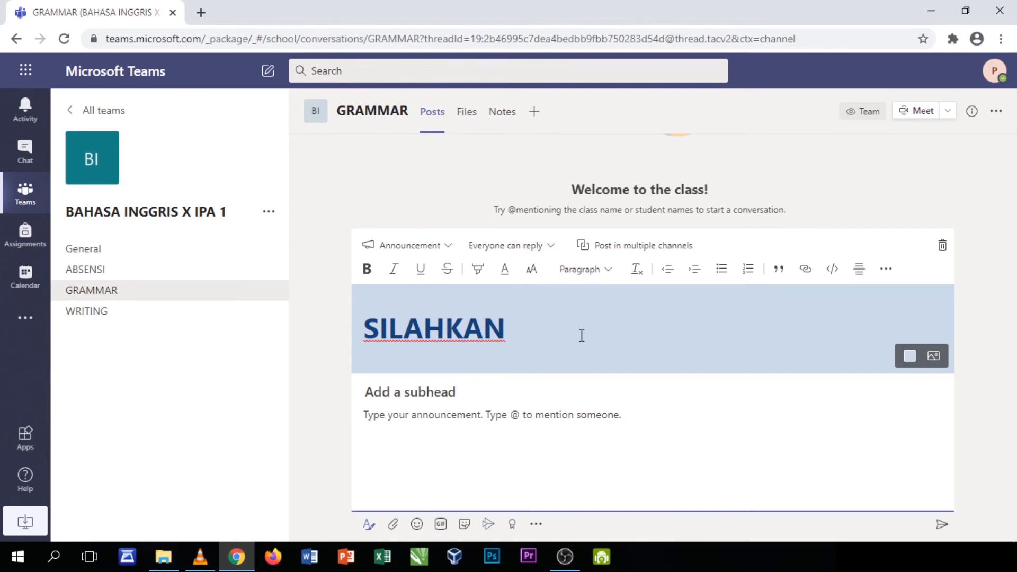
{"action": "type", "text": " KERJAKAN "}
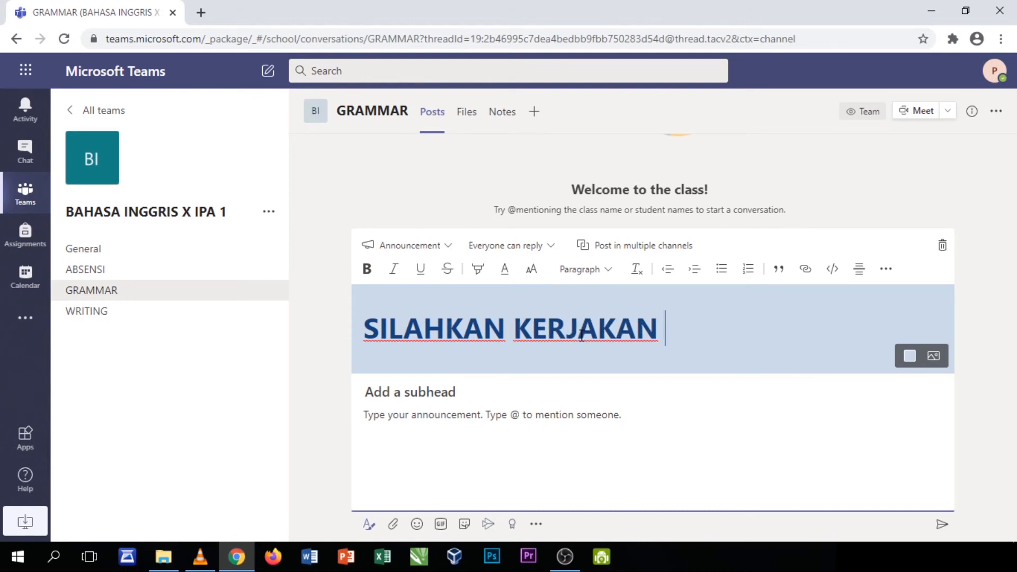
{"action": "type", "text": "TUGAS "}
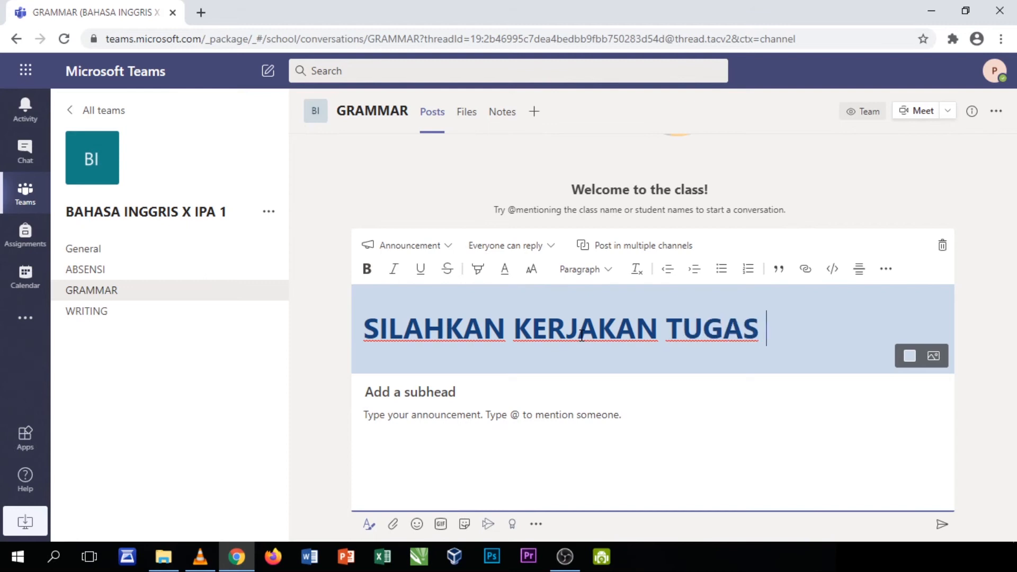
{"action": "type", "text": "DIBAWAH "}
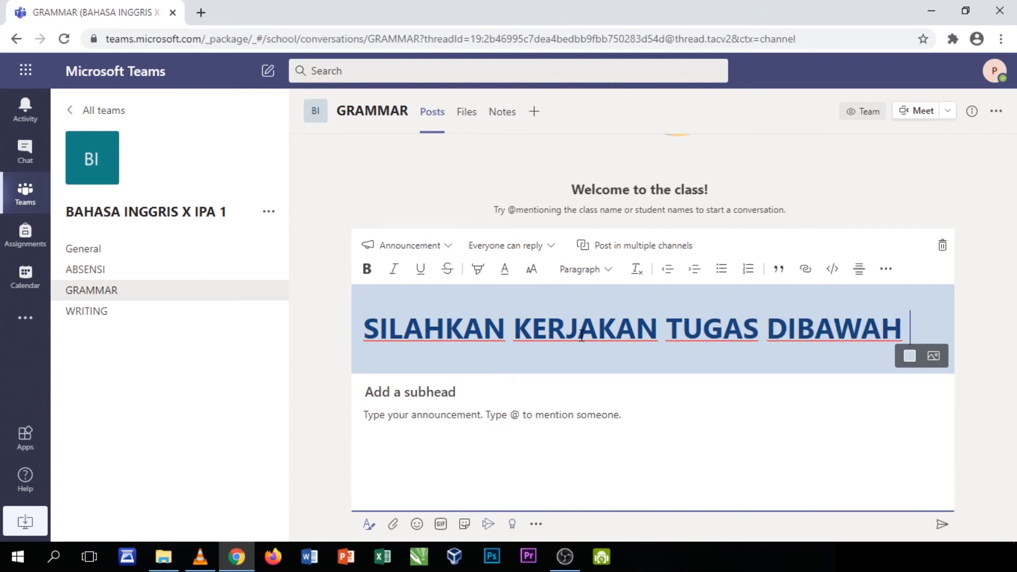
{"action": "type", "text": "INI"}
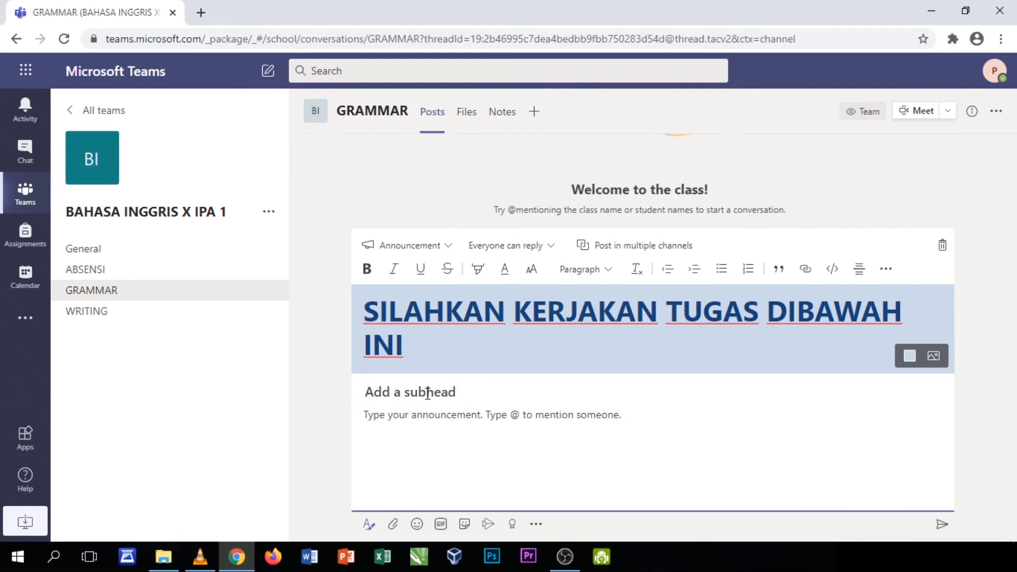
{"action": "type", "text": "TUGAS"}
{"action": "left_click", "coordinate": [392, 526]}
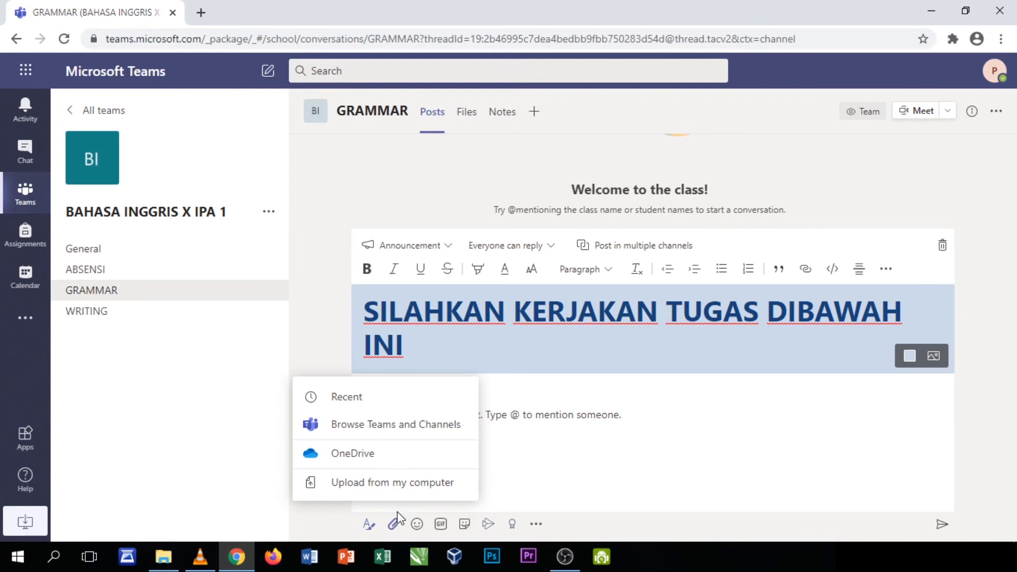
Upload INFORMATIKA DARING.pptx from this computer into the announcement and send it to GRAMMAR
{"action": "left_click", "coordinate": [396, 477]}
{"action": "left_click", "coordinate": [270, 210]}
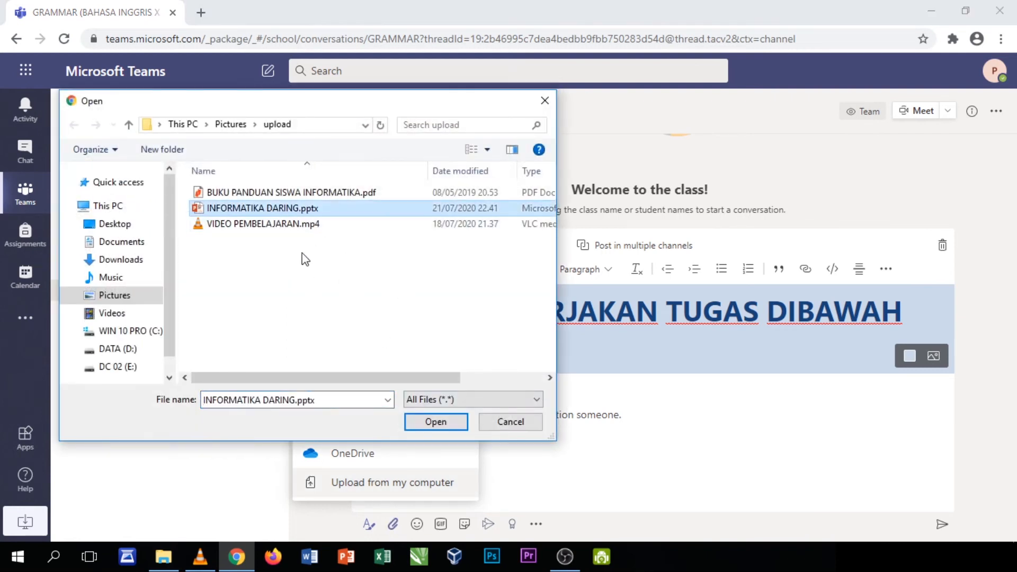
{"action": "left_click", "coordinate": [435, 422]}
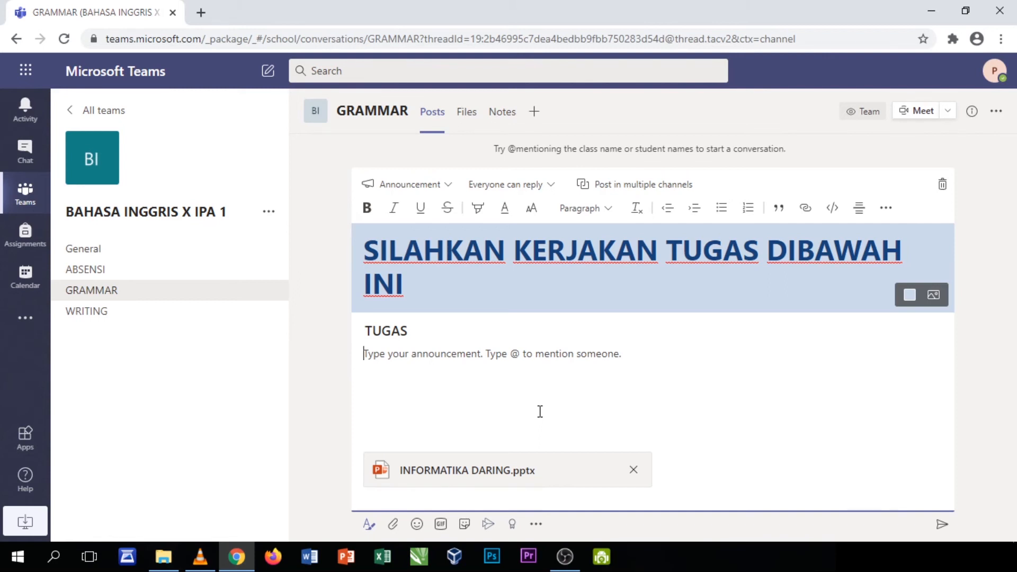
{"action": "left_click", "coordinate": [941, 524]}
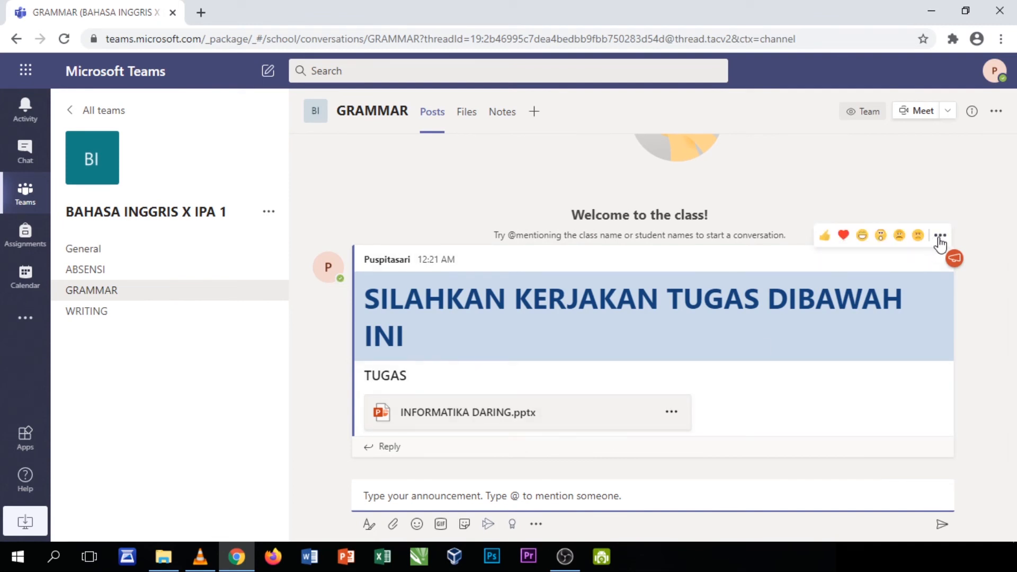
{"action": "left_click", "coordinate": [110, 293]}
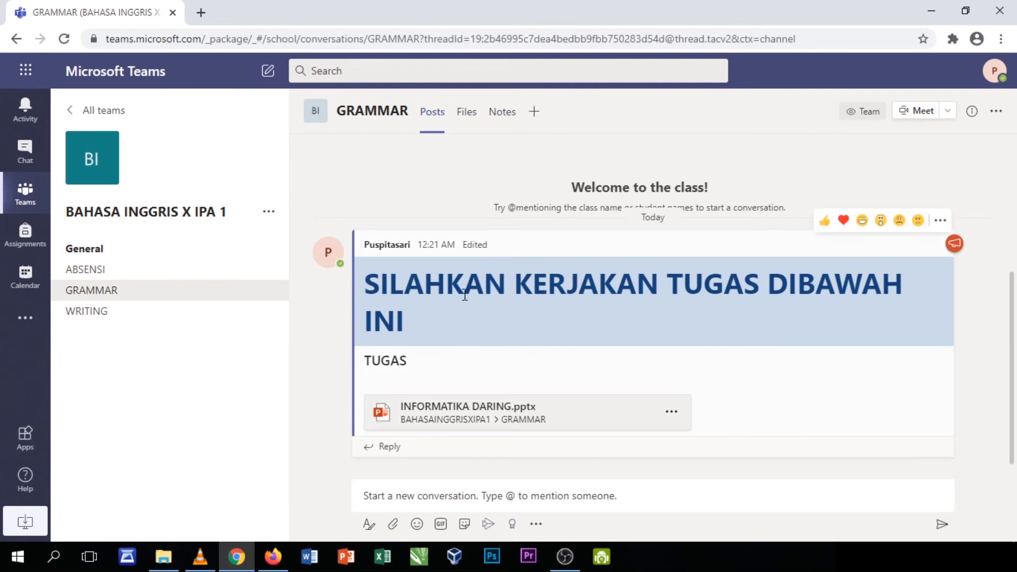
{"action": "left_click", "coordinate": [417, 497]}
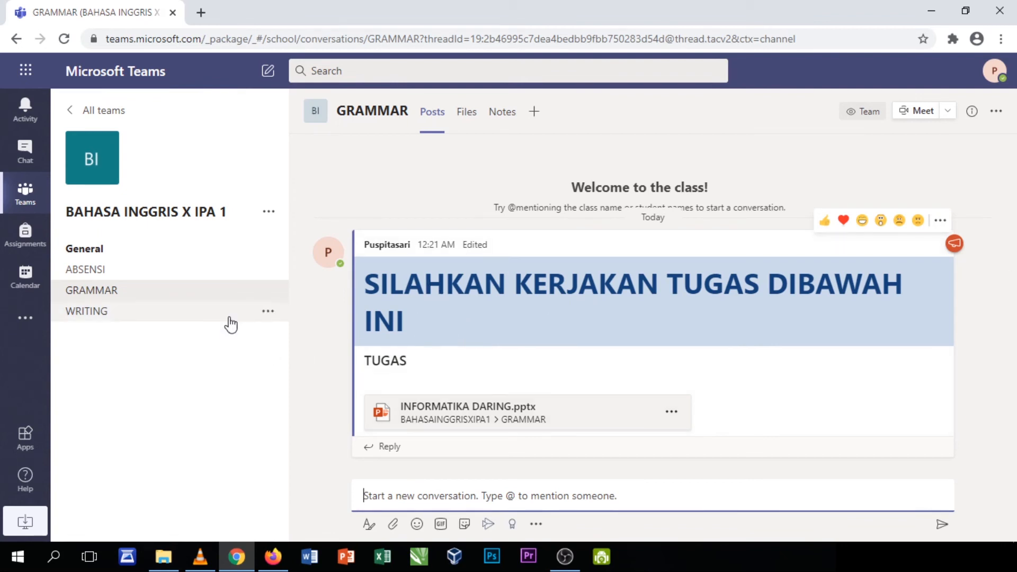
{"action": "mouse_move", "coordinate": [277, 302]}
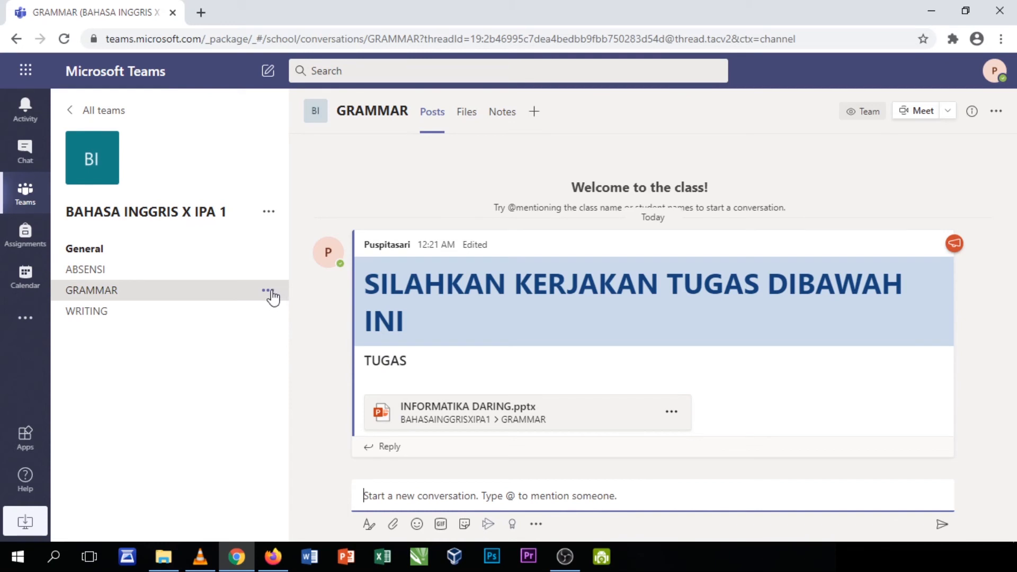
Switch GRAMMAR's Channel moderation to On in Manage channel, then return to its Posts feed
{"action": "left_click", "coordinate": [269, 291]}
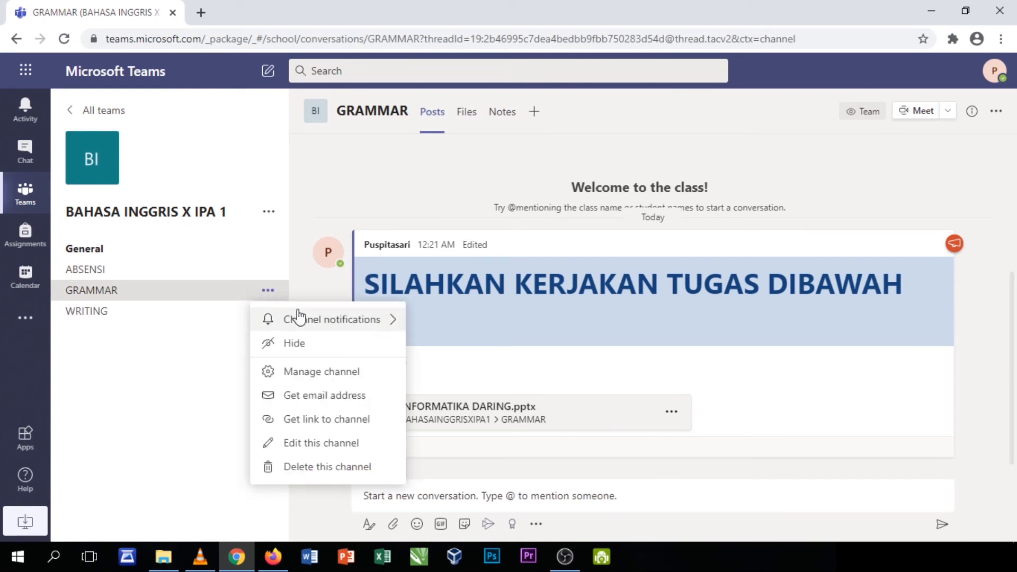
{"action": "left_click", "coordinate": [316, 377]}
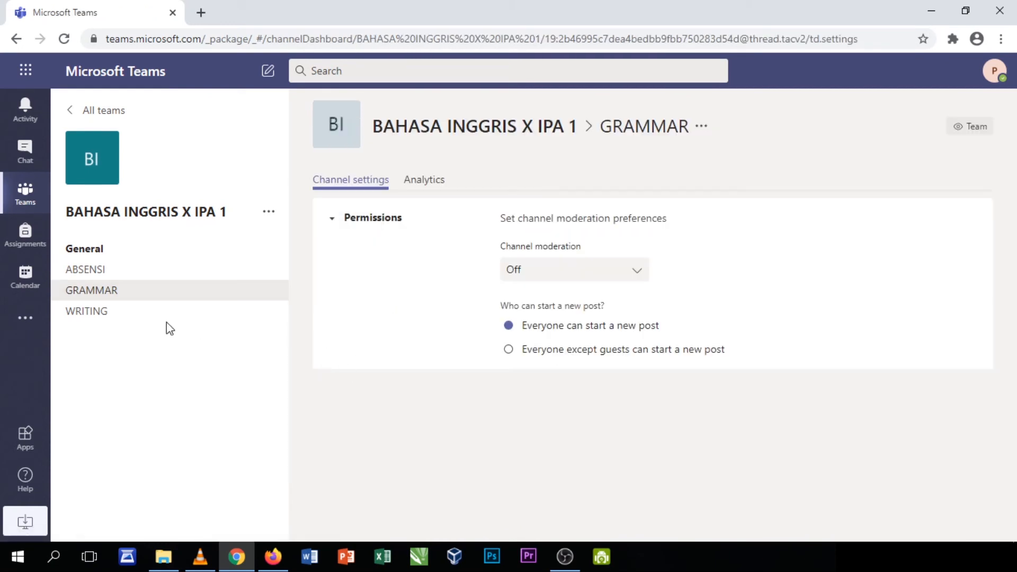
{"action": "left_click", "coordinate": [268, 290]}
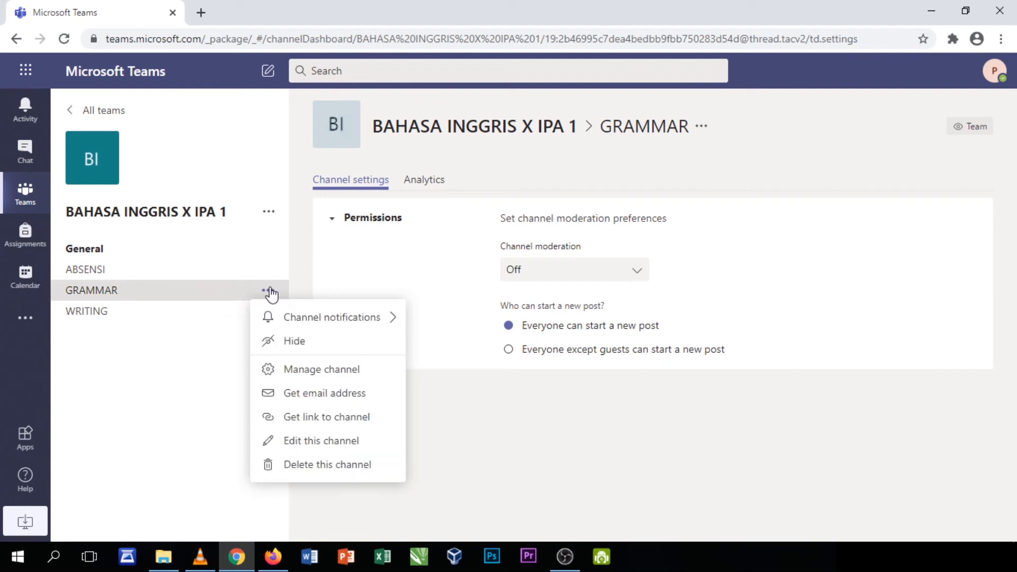
{"action": "left_click", "coordinate": [306, 374]}
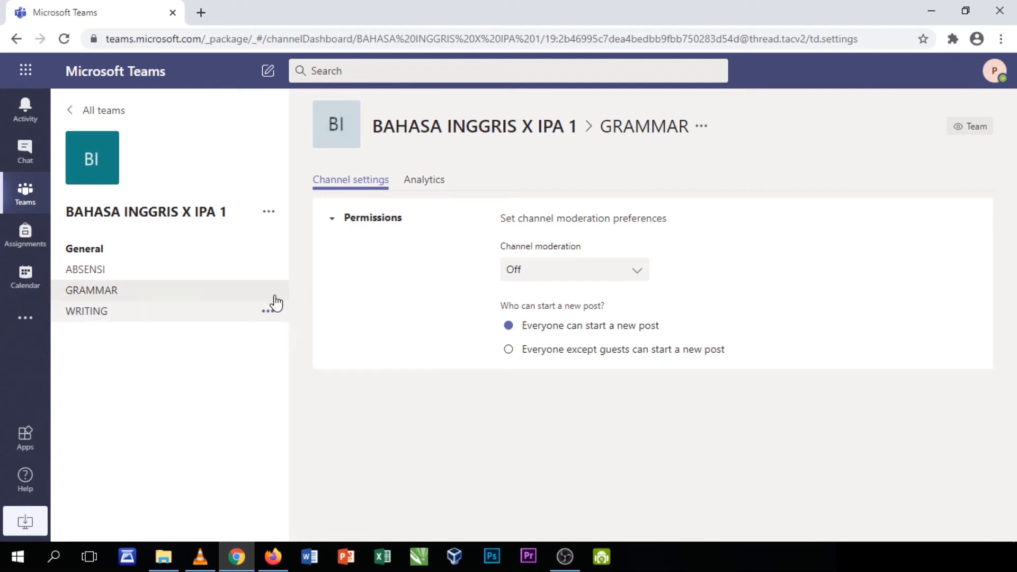
{"action": "left_click", "coordinate": [545, 273]}
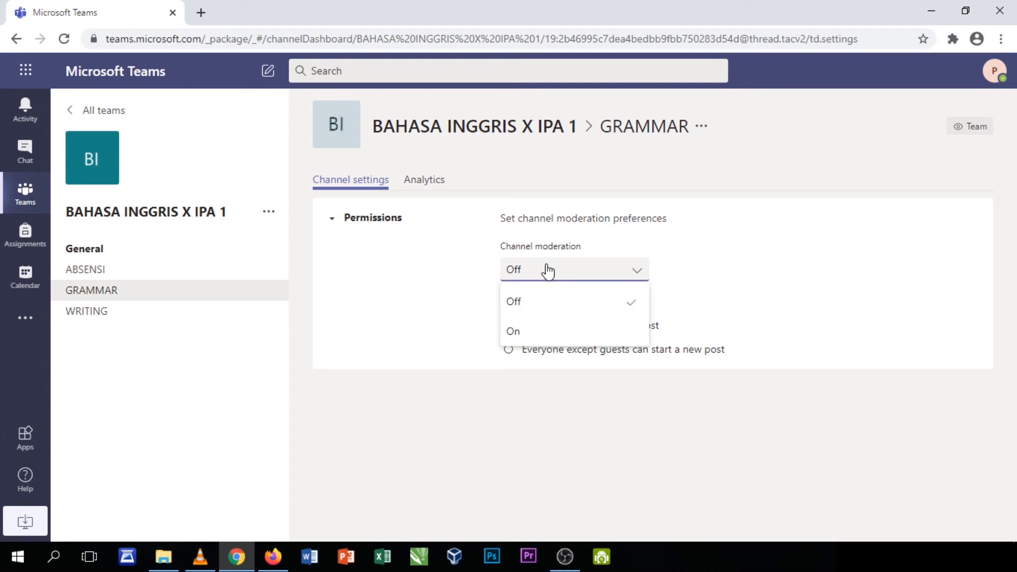
{"action": "left_click", "coordinate": [530, 333]}
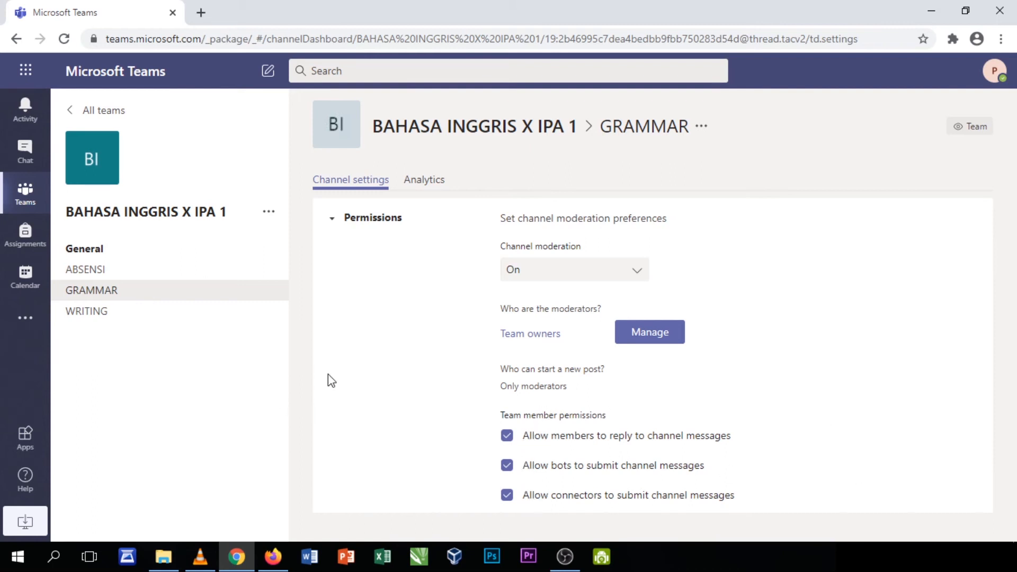
{"action": "left_click", "coordinate": [109, 293]}
{"action": "left_click", "coordinate": [442, 496]}
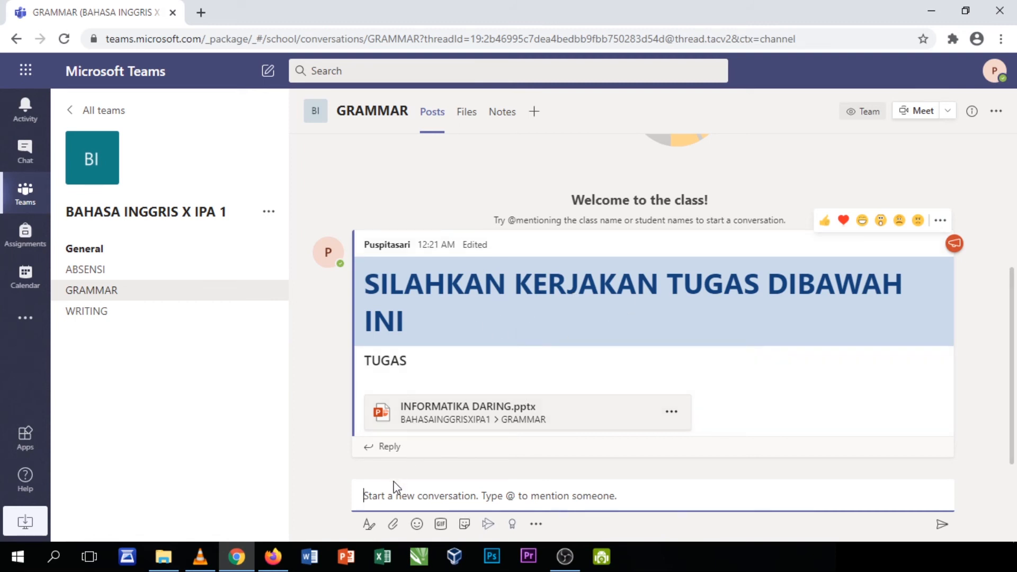
{"action": "left_click", "coordinate": [276, 564]}
{"action": "left_click", "coordinate": [102, 318]}
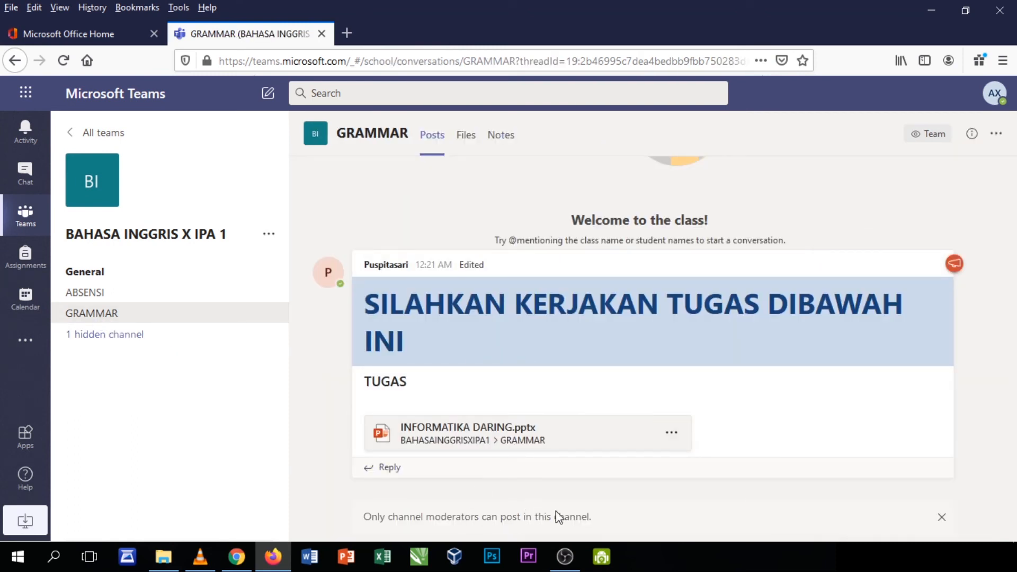
{"action": "left_click", "coordinate": [942, 517]}
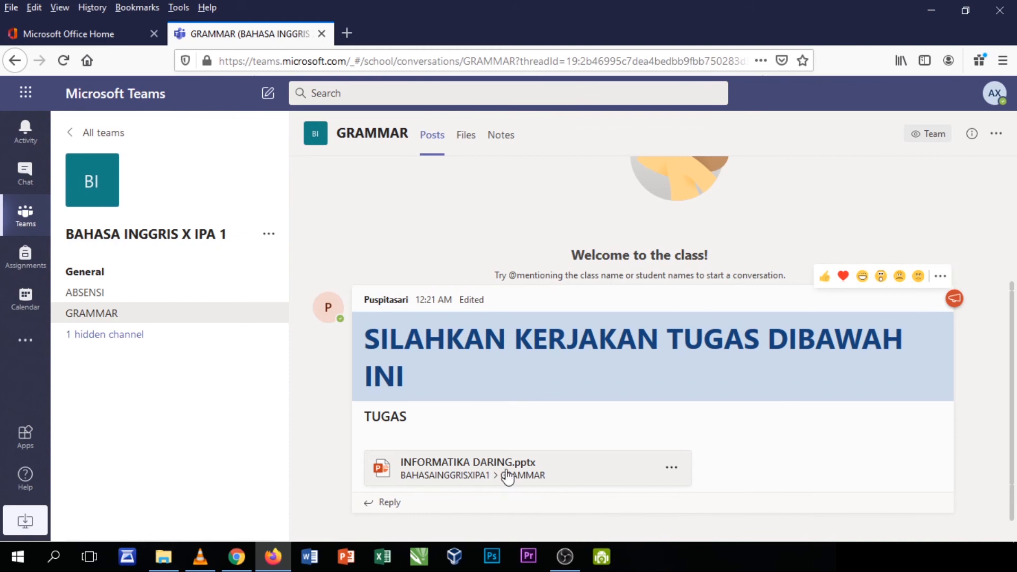
{"action": "left_click", "coordinate": [391, 503]}
{"action": "type", "text": "asdfasdfasdf"}
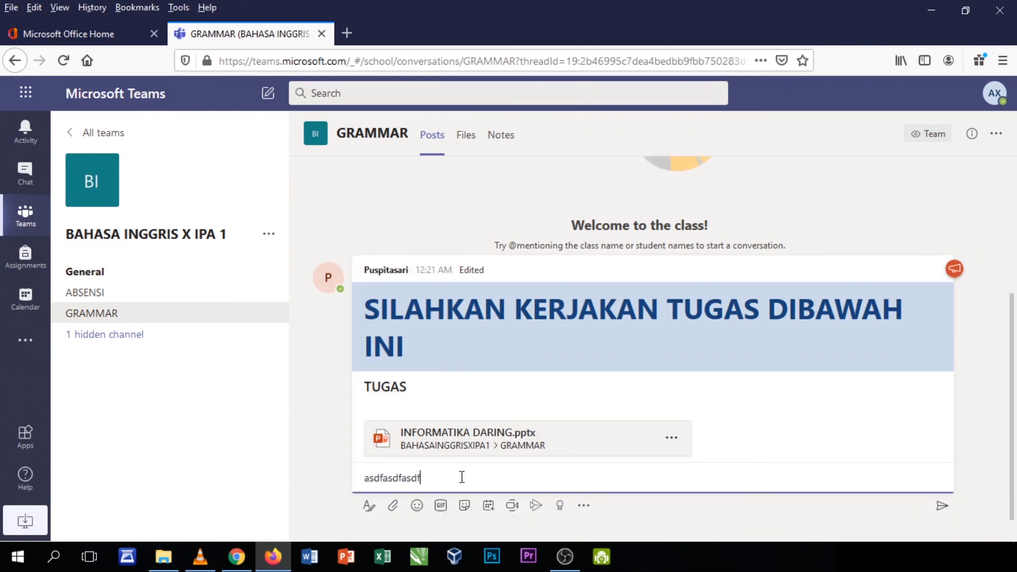
{"action": "key", "text": "ctrl+a"}
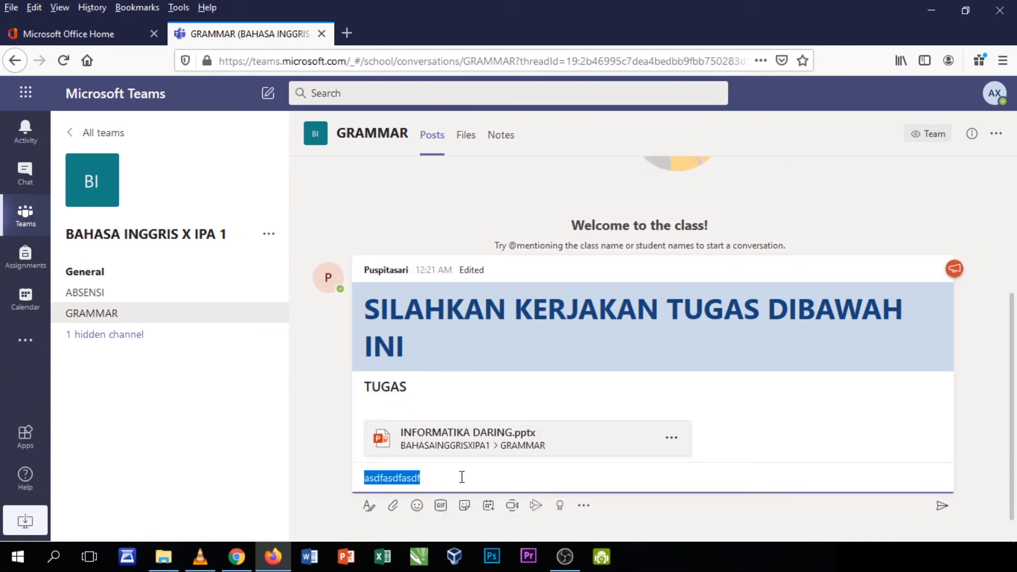
{"action": "type", "text": "baik bu"}
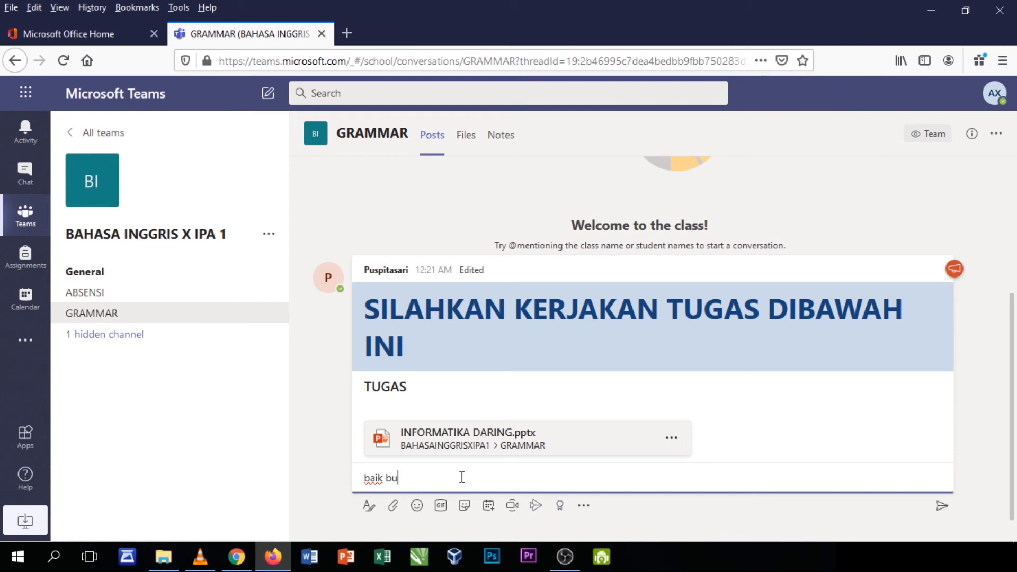
{"action": "left_click_drag", "start_coordinate": [462, 476], "coordinate": [321, 470]}
{"action": "key", "text": "BackSpace"}
{"action": "left_click", "coordinate": [330, 469]}
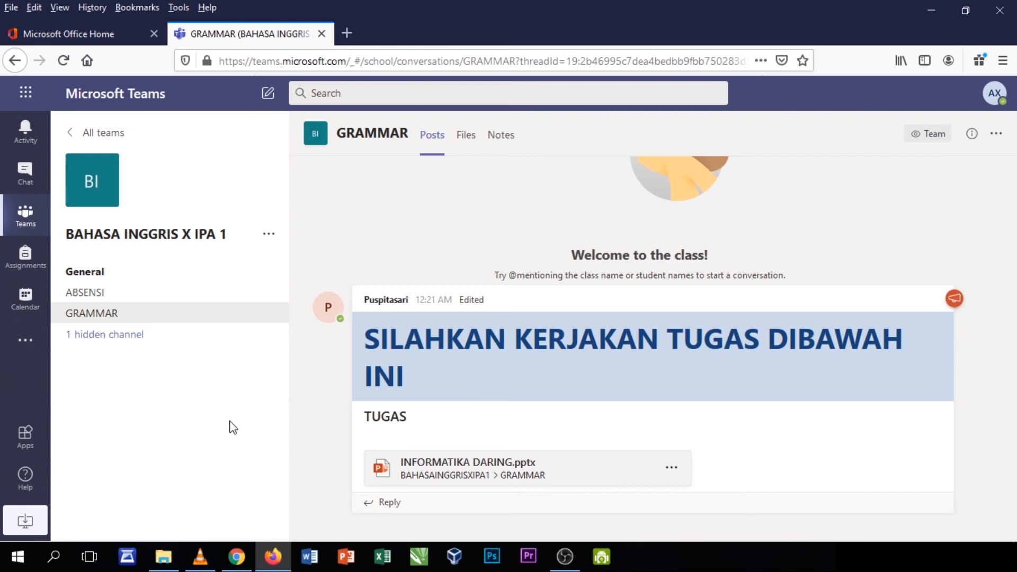
{"action": "left_click", "coordinate": [236, 558]}
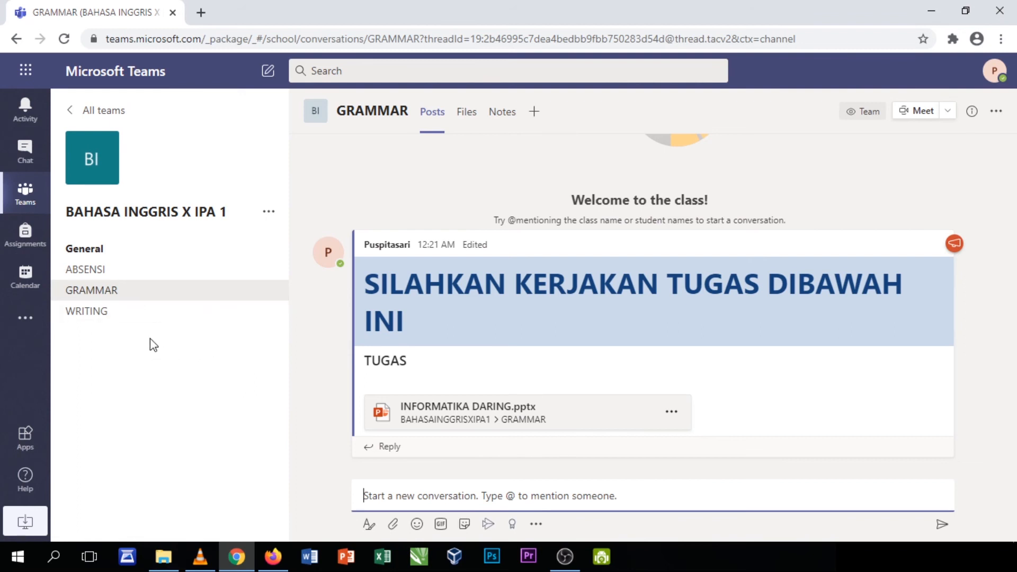
Browse the ABSENSI, GRAMMAR and WRITING channels, ending on GRAMMAR's task post with its attachment
{"action": "left_click", "coordinate": [92, 314]}
{"action": "left_click", "coordinate": [96, 290]}
{"action": "left_click", "coordinate": [95, 274]}
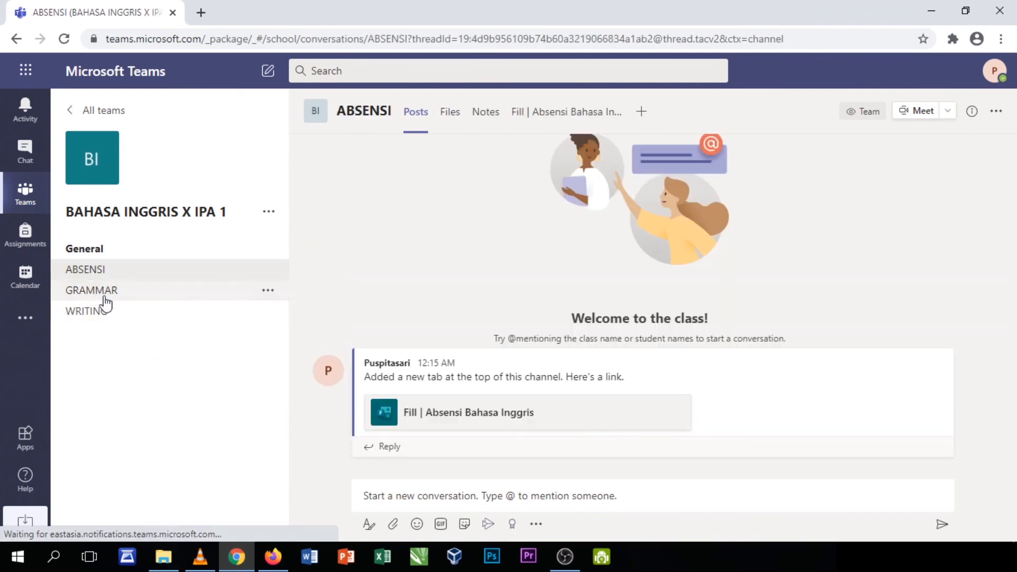
{"action": "left_click", "coordinate": [101, 294]}
{"action": "left_click", "coordinate": [96, 311]}
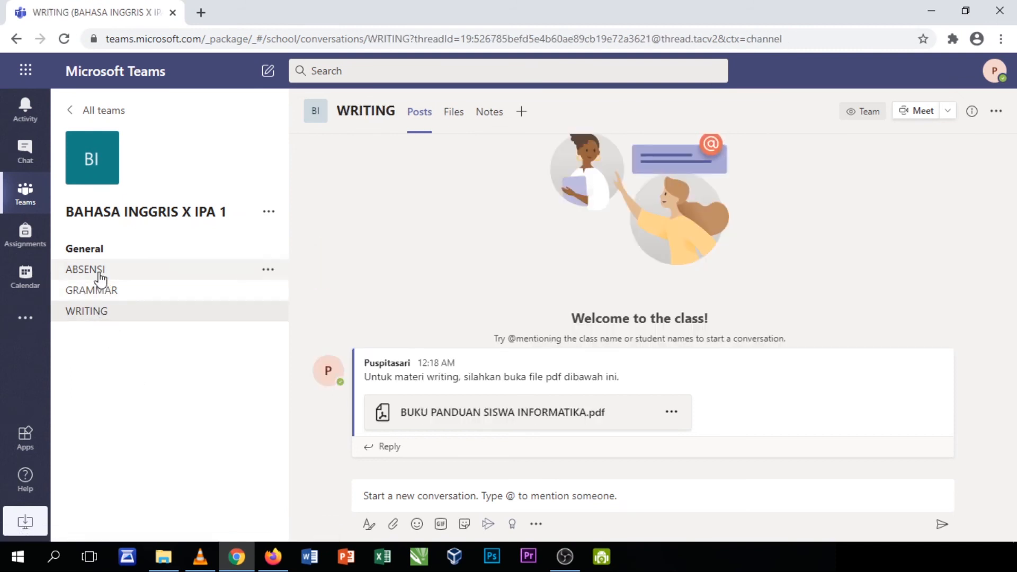
{"action": "left_click", "coordinate": [104, 271]}
{"action": "left_click", "coordinate": [121, 290]}
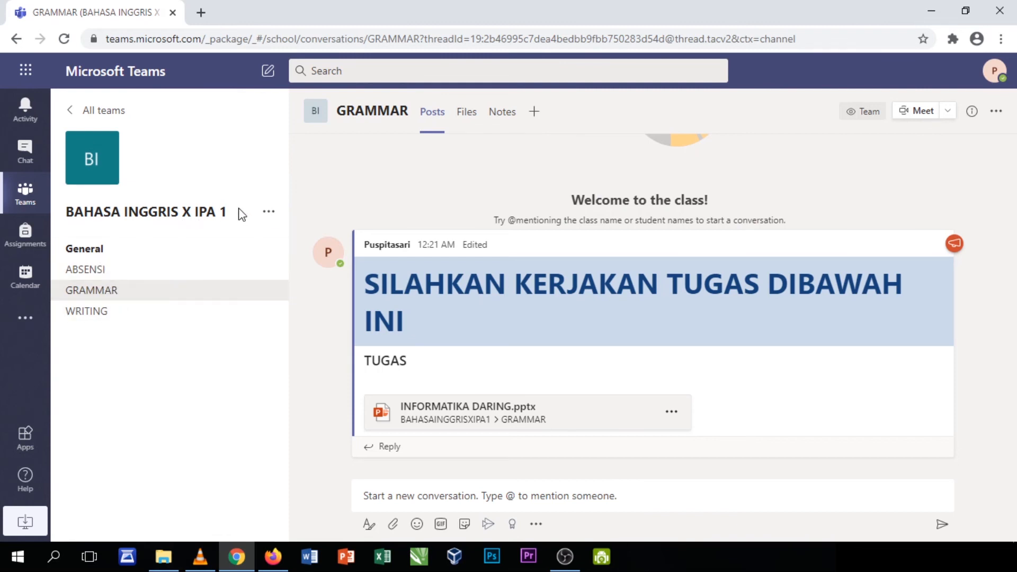
Open the team's Add member window and close it without adding anyone
{"action": "left_click", "coordinate": [268, 211]}
{"action": "left_click", "coordinate": [312, 288]}
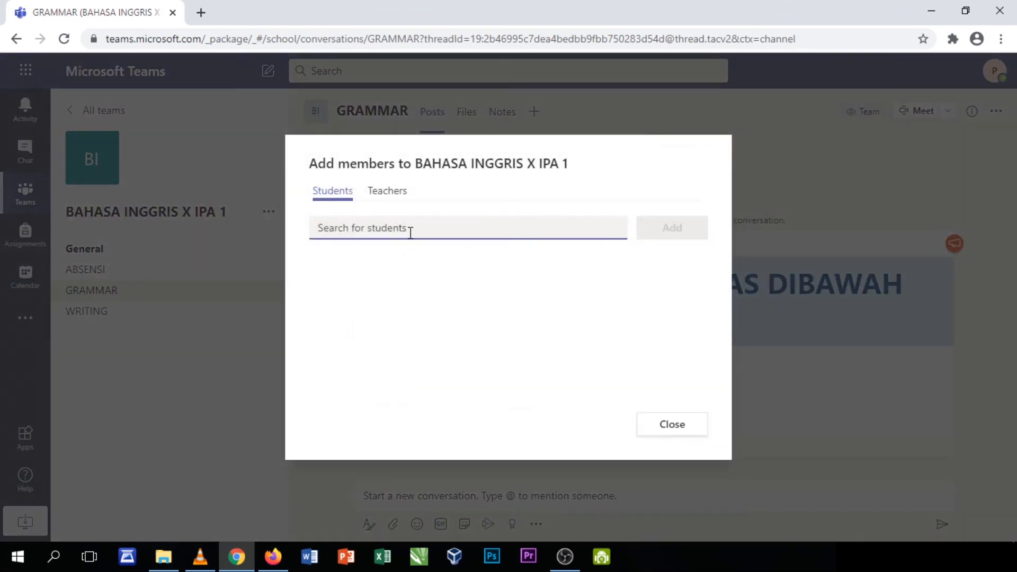
{"action": "left_click", "coordinate": [658, 430]}
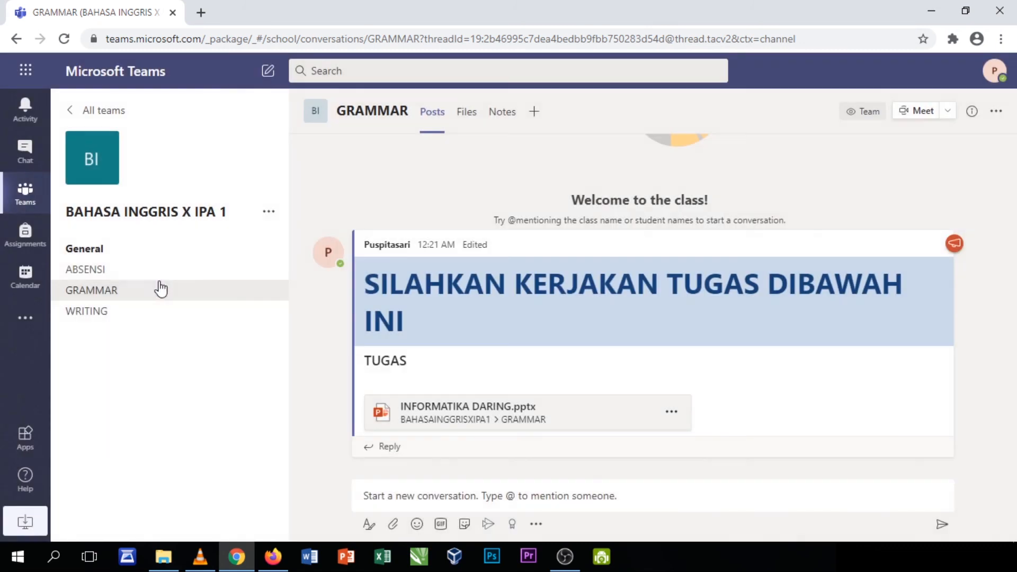
View the team's shareable link, dismiss it, and reopen the team's options menu
{"action": "left_click", "coordinate": [269, 212]}
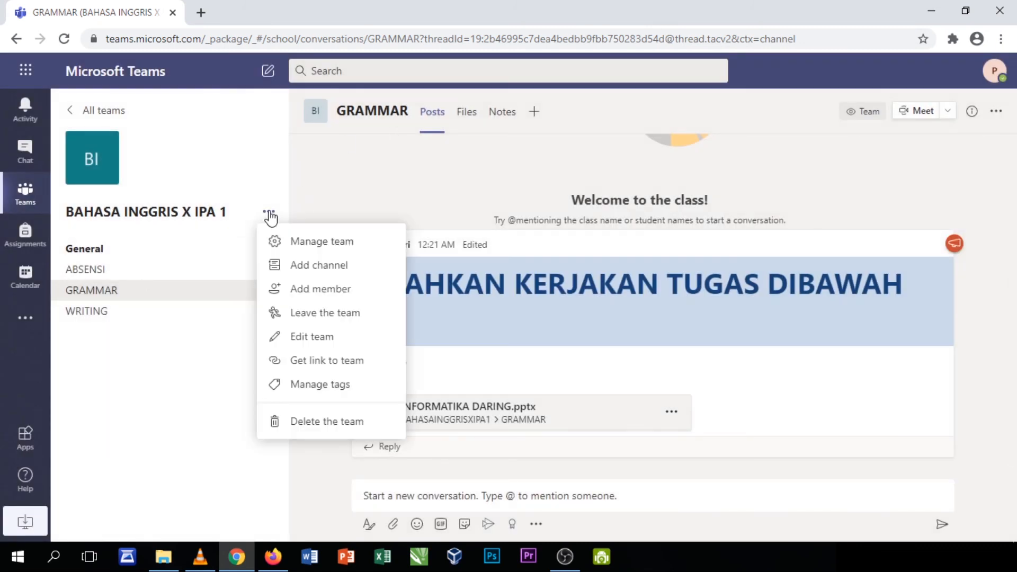
{"action": "left_click", "coordinate": [308, 361]}
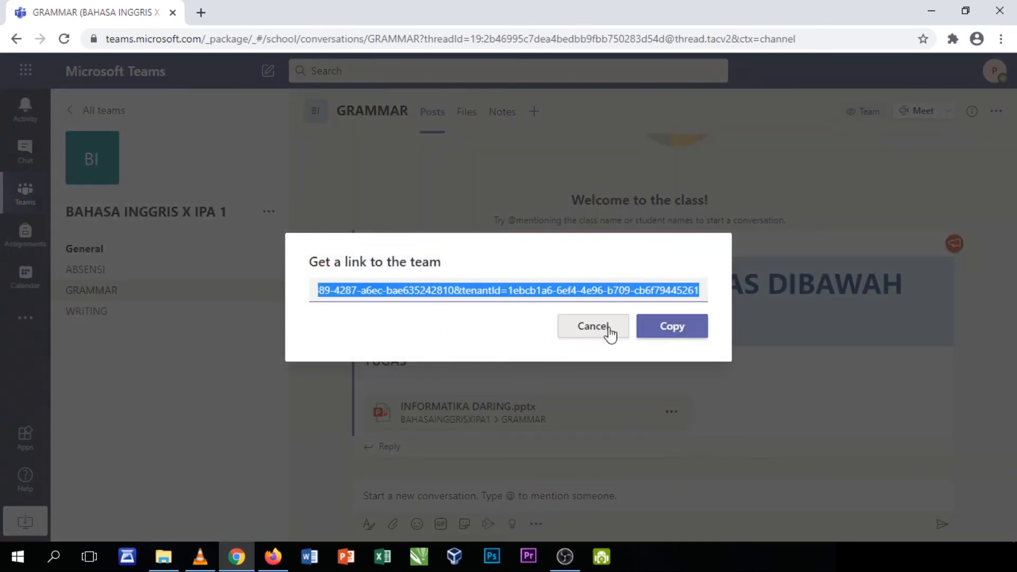
{"action": "left_click", "coordinate": [600, 329]}
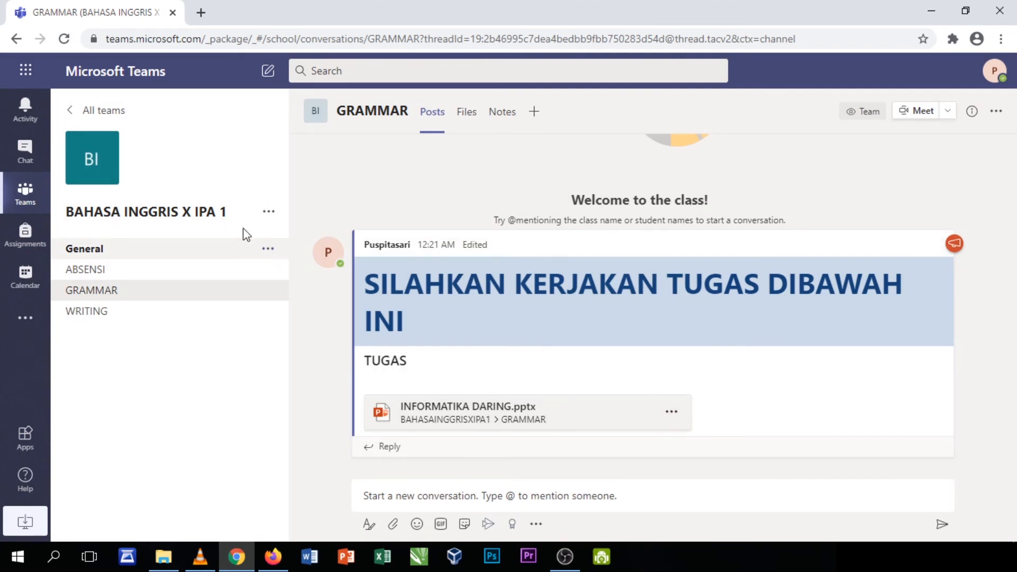
{"action": "left_click", "coordinate": [270, 214]}
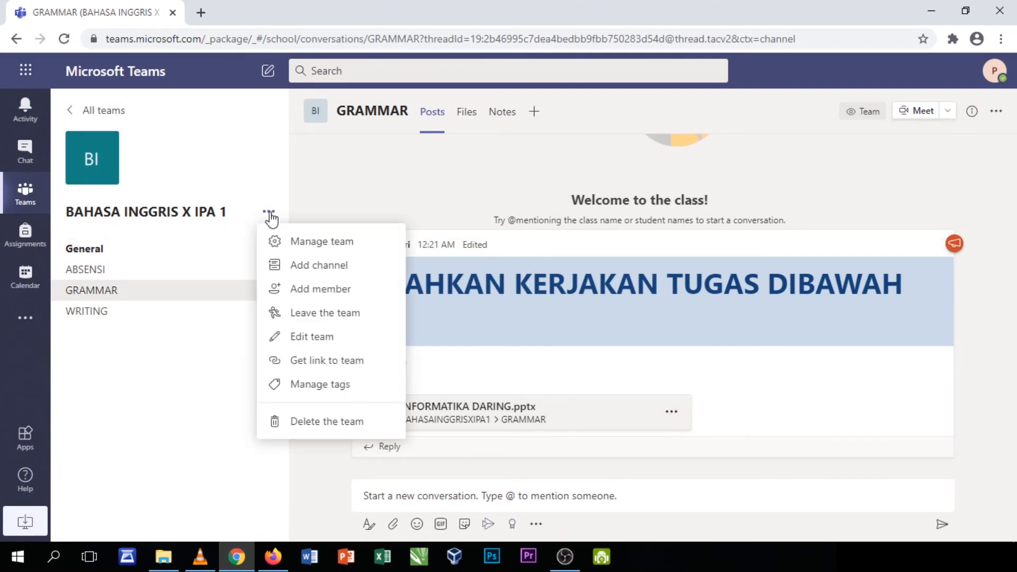
Open the team's Settings under Manage team and reset the Team code
{"action": "left_click", "coordinate": [295, 243]}
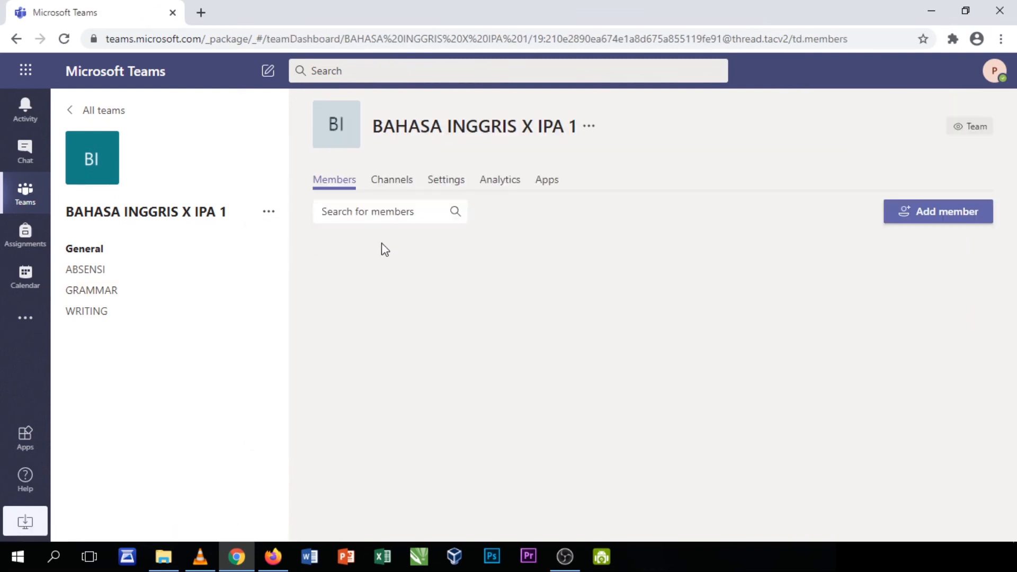
{"action": "left_click", "coordinate": [452, 185]}
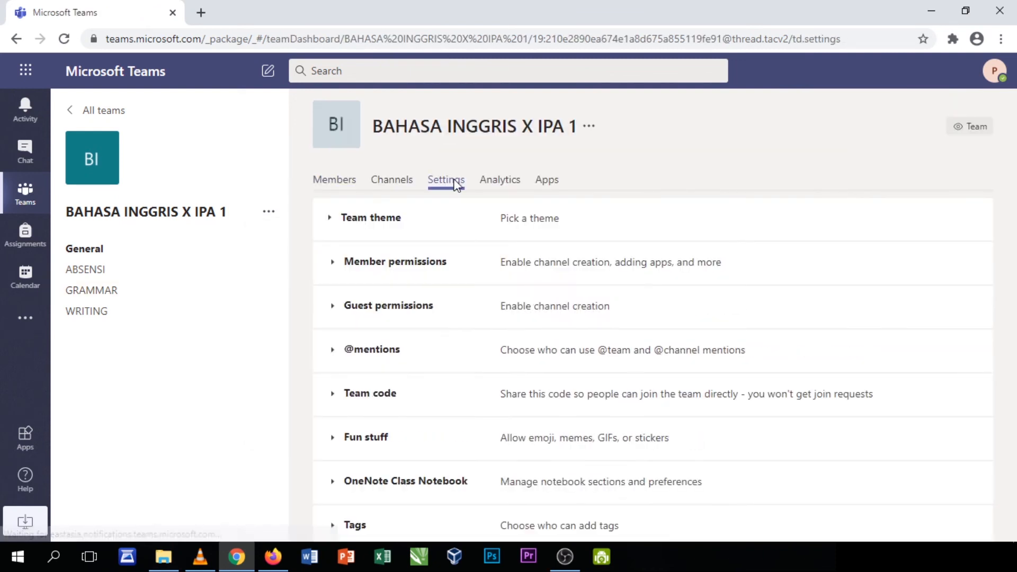
{"action": "left_click", "coordinate": [339, 388]}
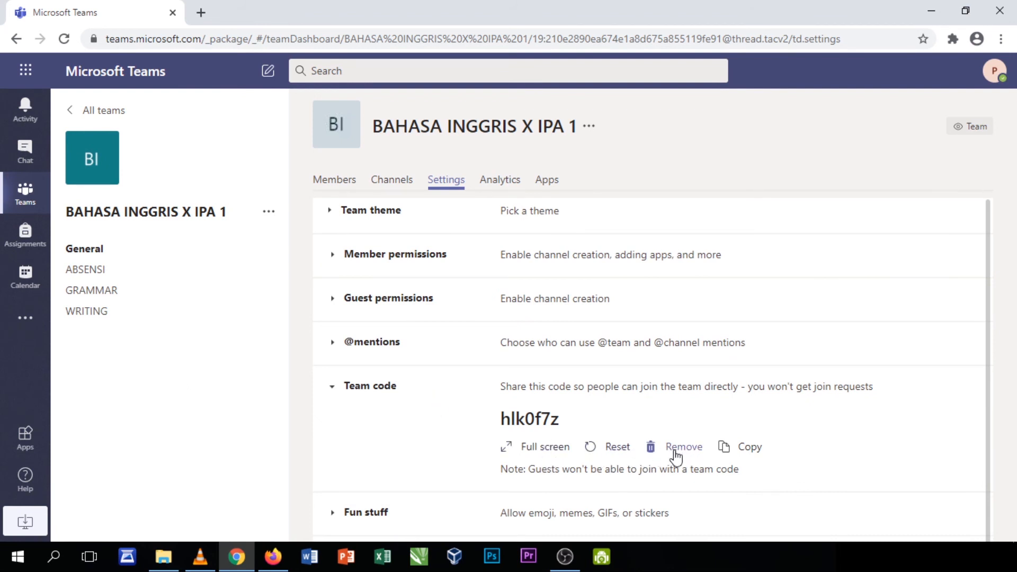
{"action": "left_click", "coordinate": [597, 448]}
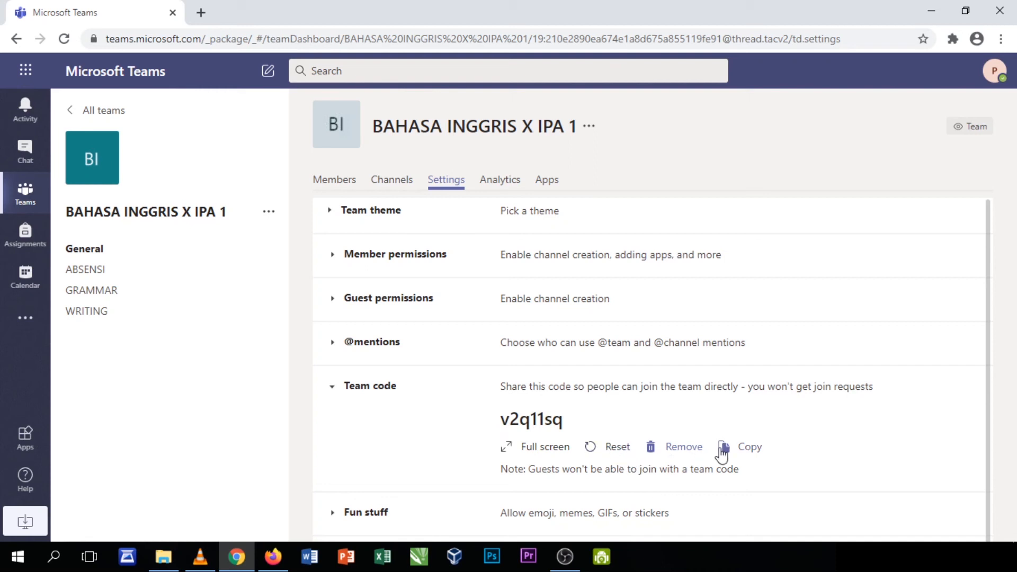
{"action": "scroll", "coordinate": [538, 458], "scroll_direction": "down", "scroll_amount": 2}
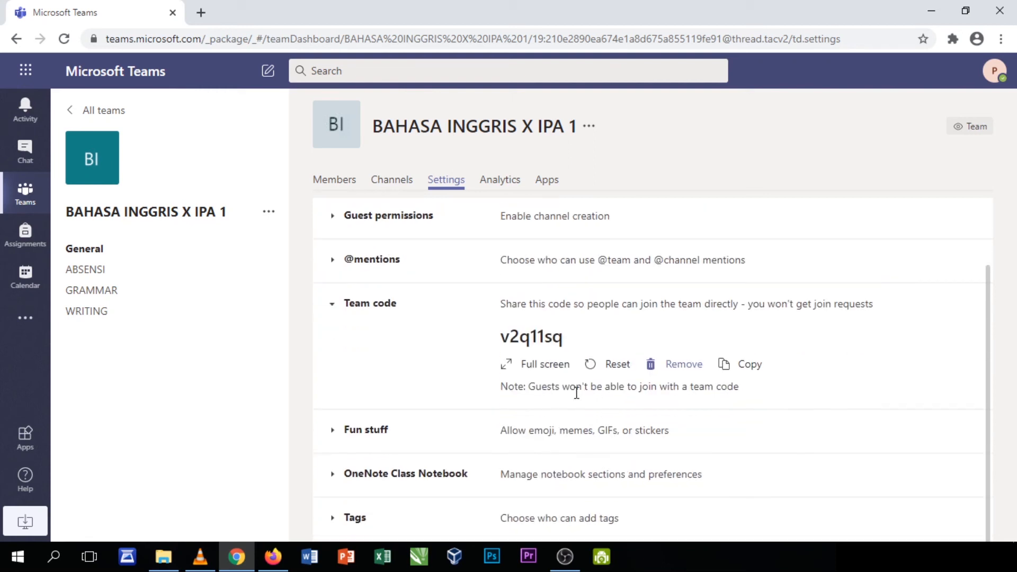
{"action": "left_click", "coordinate": [610, 371]}
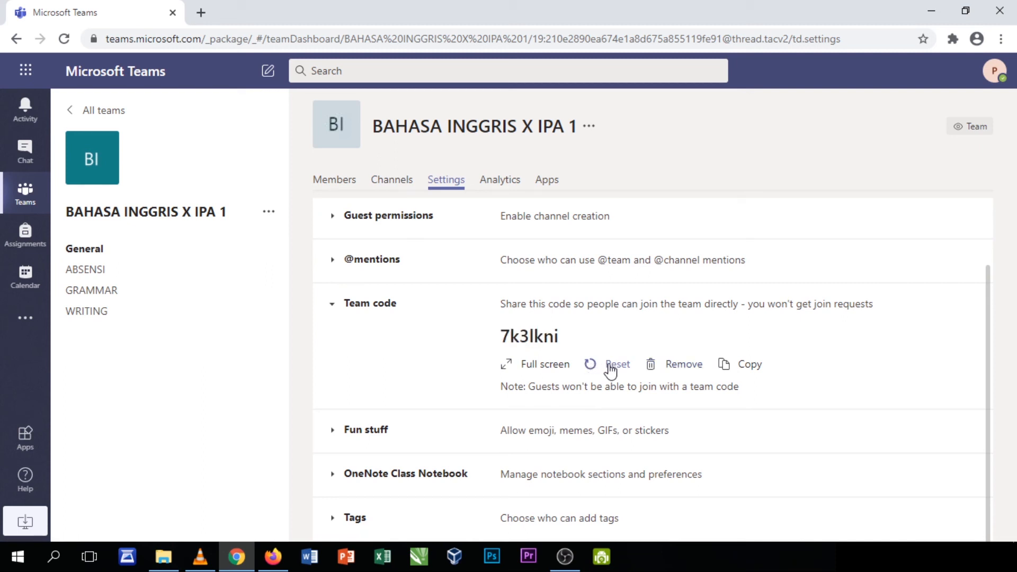
{"action": "double_click", "coordinate": [335, 306]}
{"action": "left_click", "coordinate": [334, 308]}
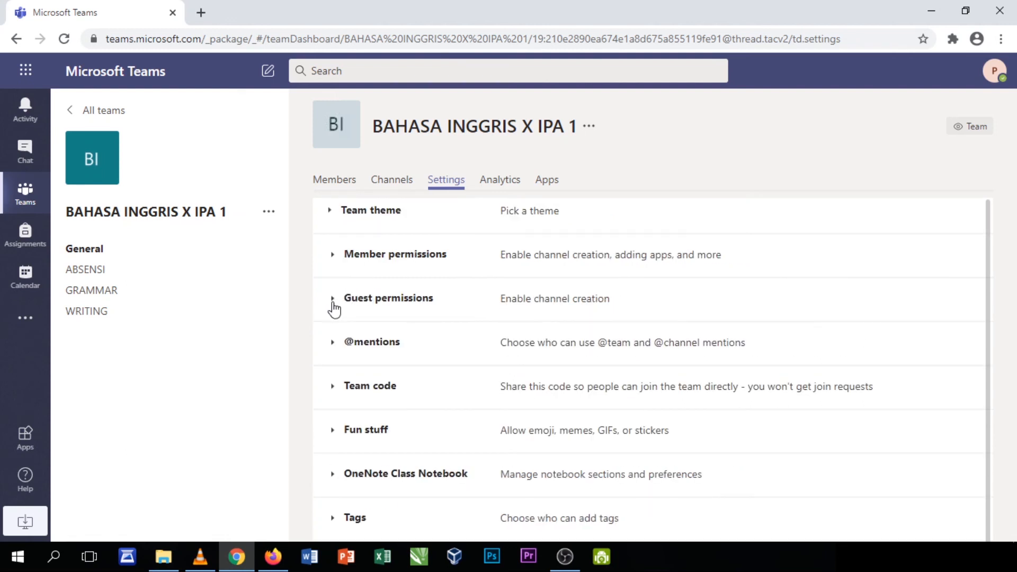
{"action": "left_click", "coordinate": [333, 344]}
{"action": "left_click", "coordinate": [336, 345]}
{"action": "left_click", "coordinate": [335, 385]}
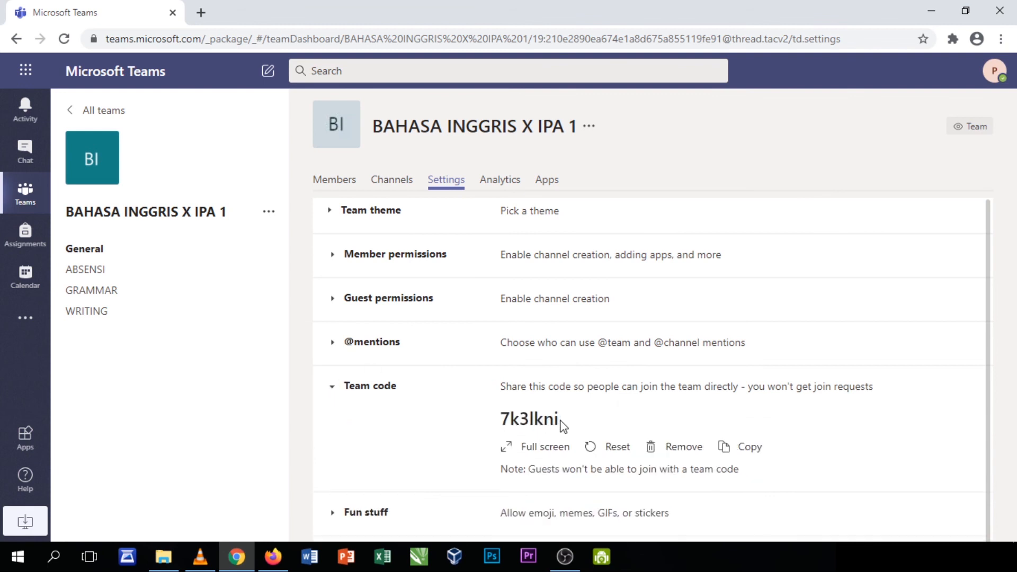
{"action": "left_click_drag", "start_coordinate": [563, 426], "coordinate": [502, 419]}
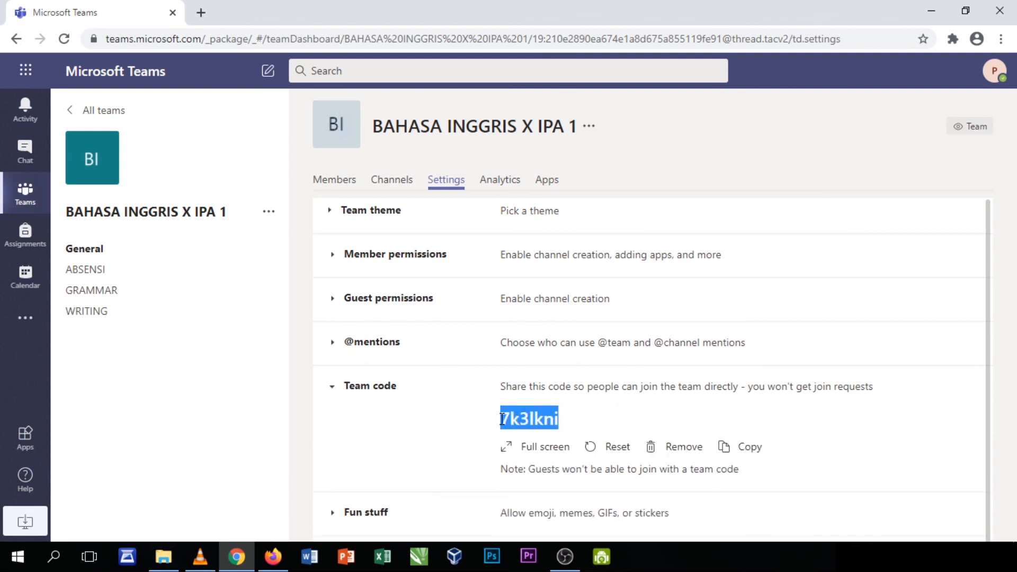
{"action": "left_click", "coordinate": [557, 418]}
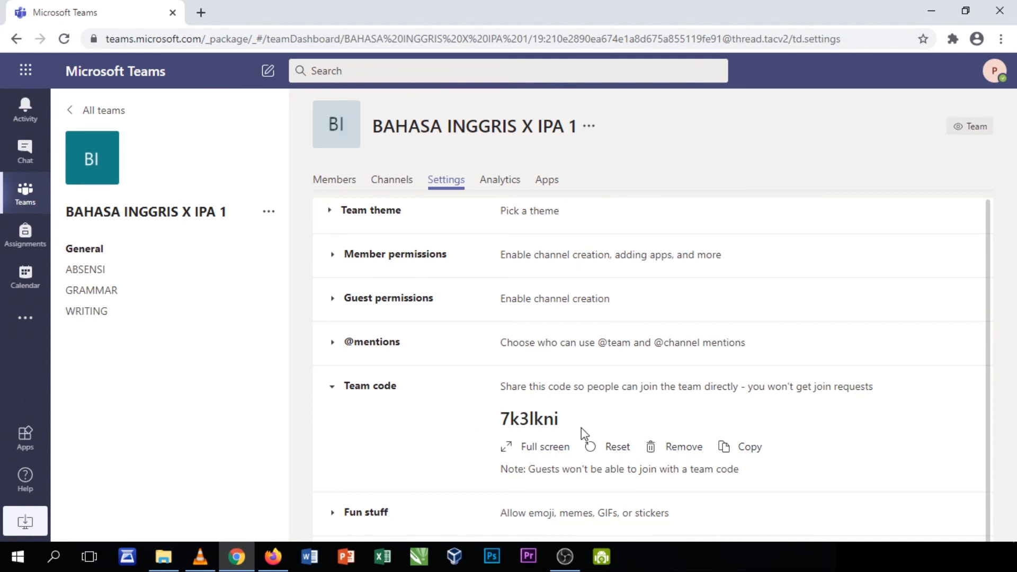
Remove the old team code, generate a new one, and select it
{"action": "left_click", "coordinate": [649, 448]}
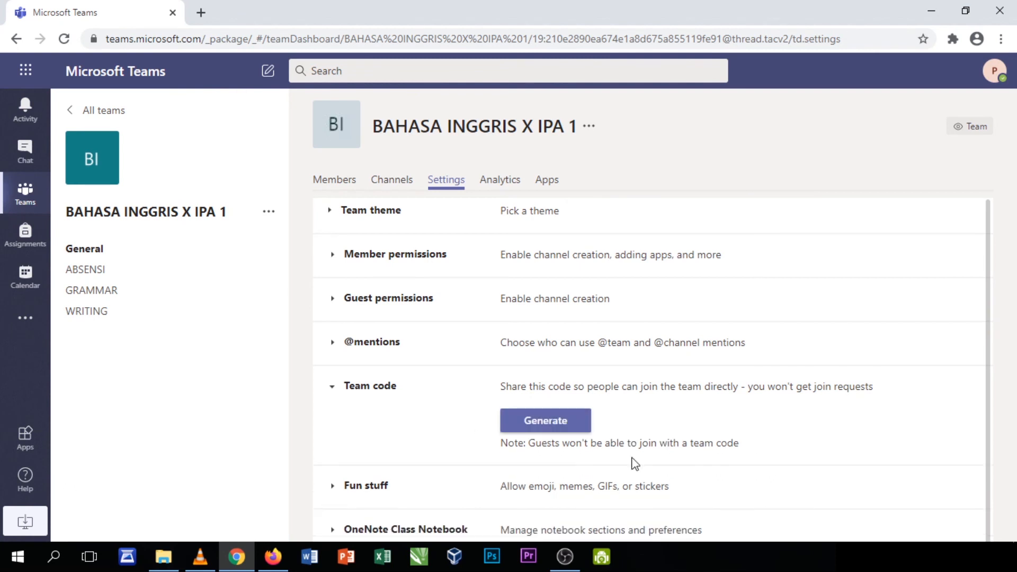
{"action": "left_click", "coordinate": [341, 391]}
{"action": "left_click", "coordinate": [338, 392]}
{"action": "left_click", "coordinate": [337, 392]}
{"action": "left_click", "coordinate": [336, 392]}
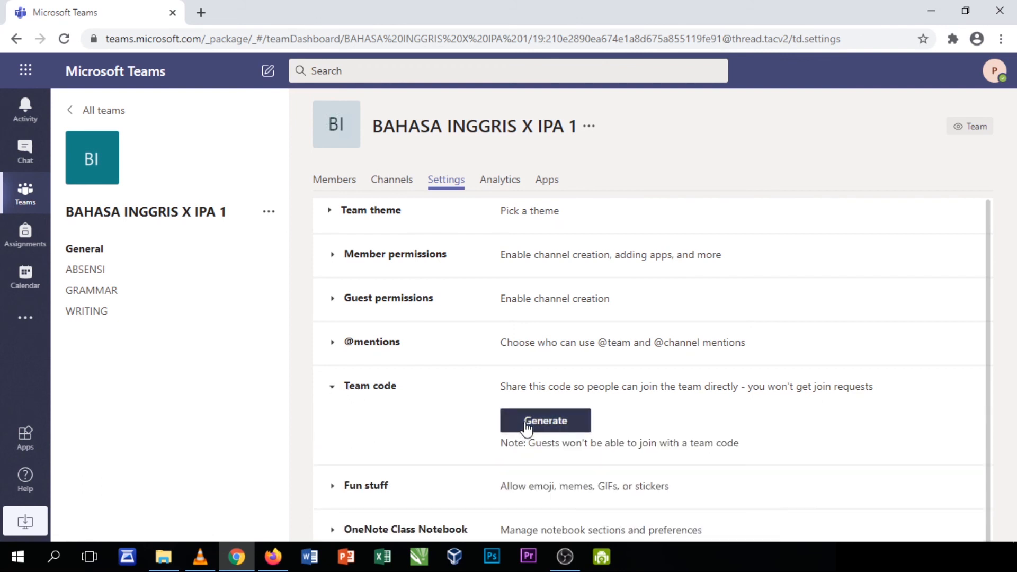
{"action": "left_click", "coordinate": [508, 427]}
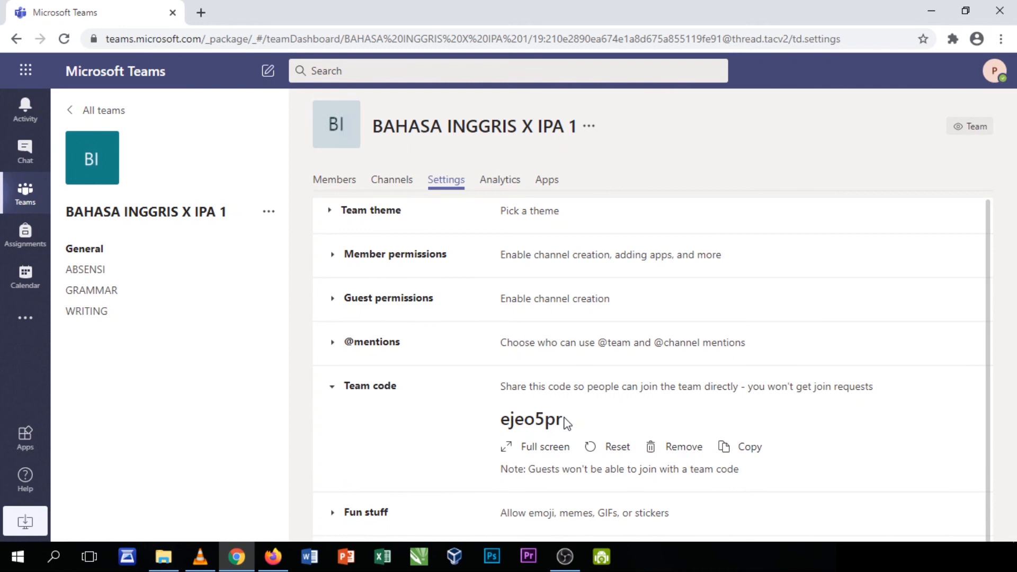
{"action": "left_click_drag", "start_coordinate": [565, 420], "coordinate": [502, 418]}
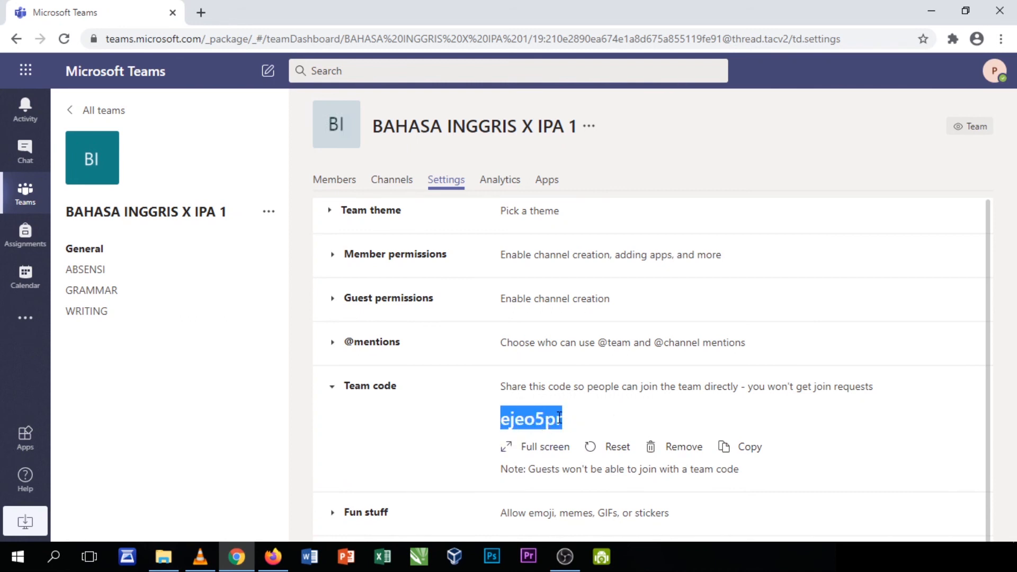
{"action": "left_click", "coordinate": [537, 407]}
{"action": "left_click_drag", "start_coordinate": [564, 427], "coordinate": [501, 427]}
Copy the new team code and view the team's member list
{"action": "right_click", "coordinate": [530, 422]}
{"action": "left_click", "coordinate": [553, 431]}
{"action": "left_click", "coordinate": [342, 181]}
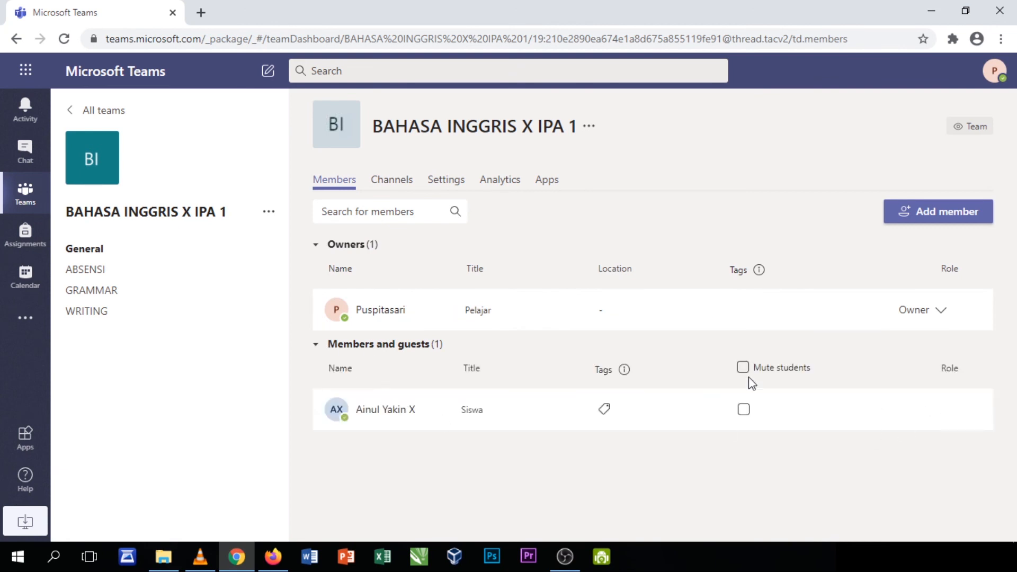
Switch back to the teacher's Chrome window and reload the Teams page
{"action": "right_click", "coordinate": [273, 555]}
{"action": "left_click", "coordinate": [275, 557]}
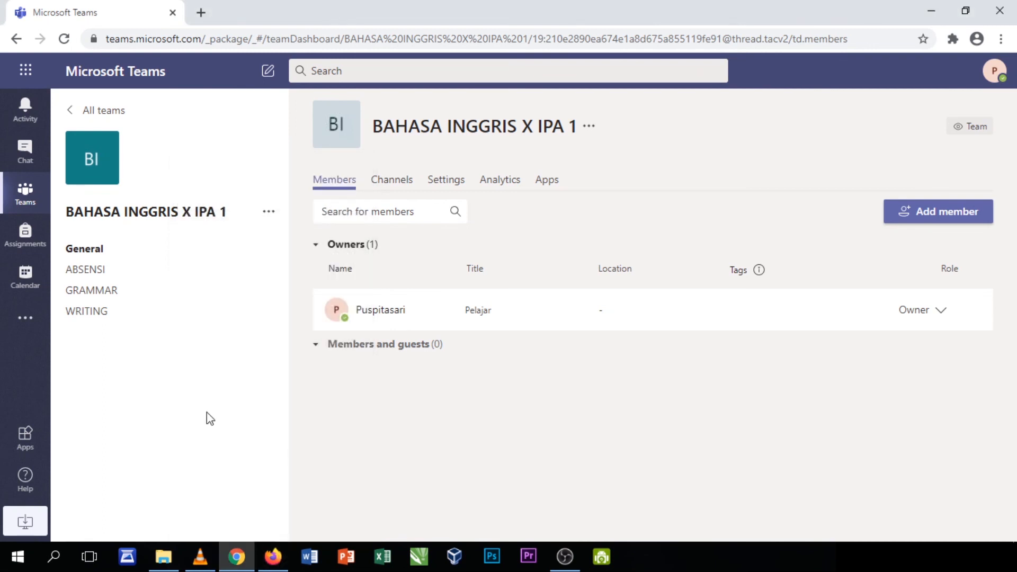
{"action": "left_click", "coordinate": [63, 39]}
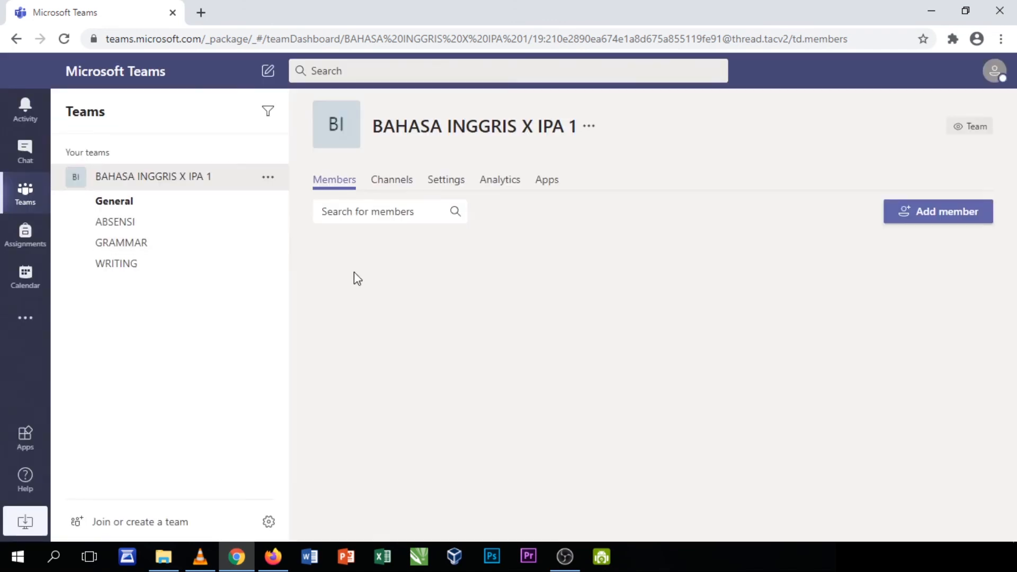
Switch to the student's Teams window and check which account is signed in
{"action": "left_click", "coordinate": [272, 557]}
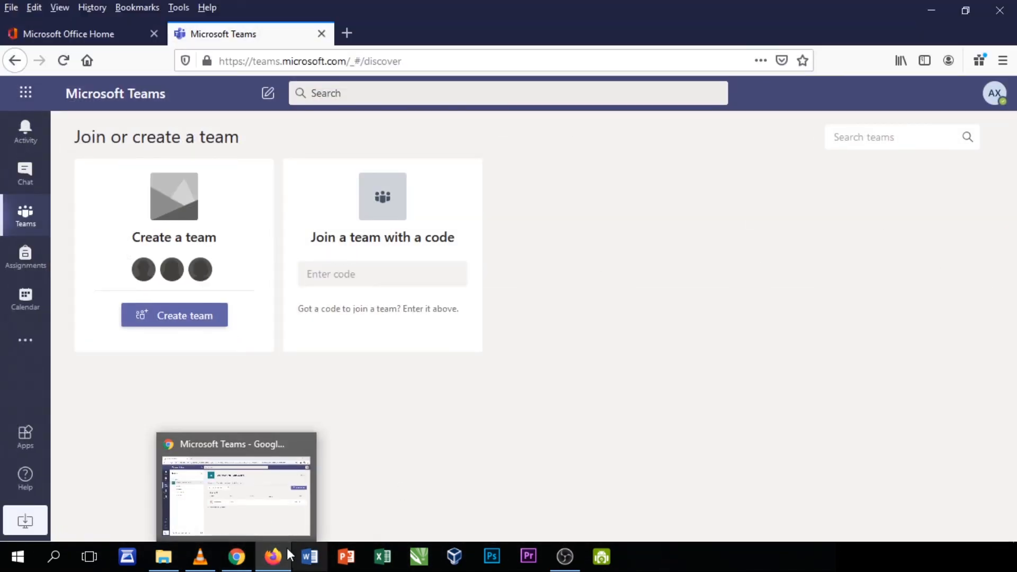
{"action": "left_click", "coordinate": [273, 557]}
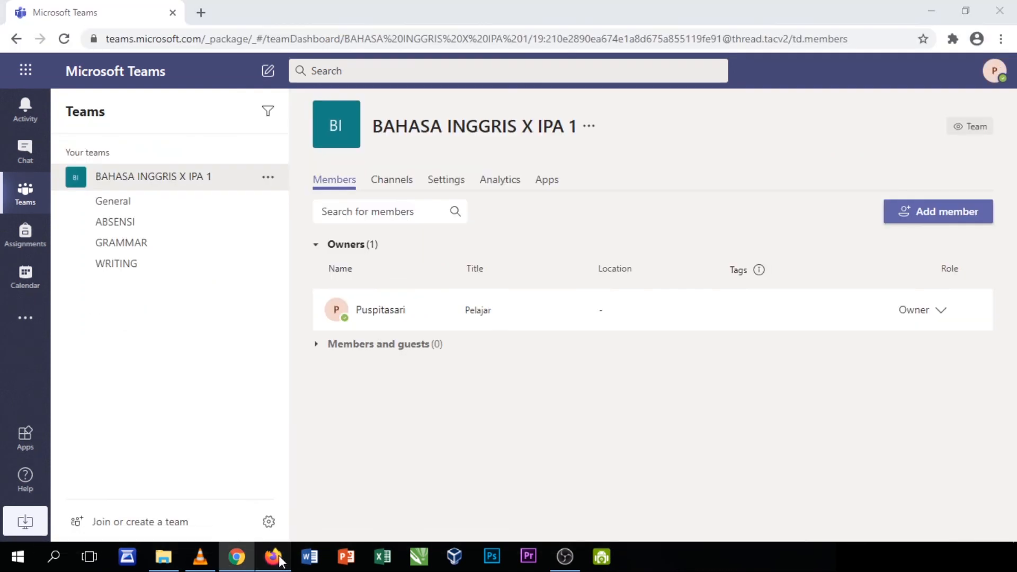
{"action": "left_click", "coordinate": [273, 557]}
{"action": "left_click", "coordinate": [995, 96]}
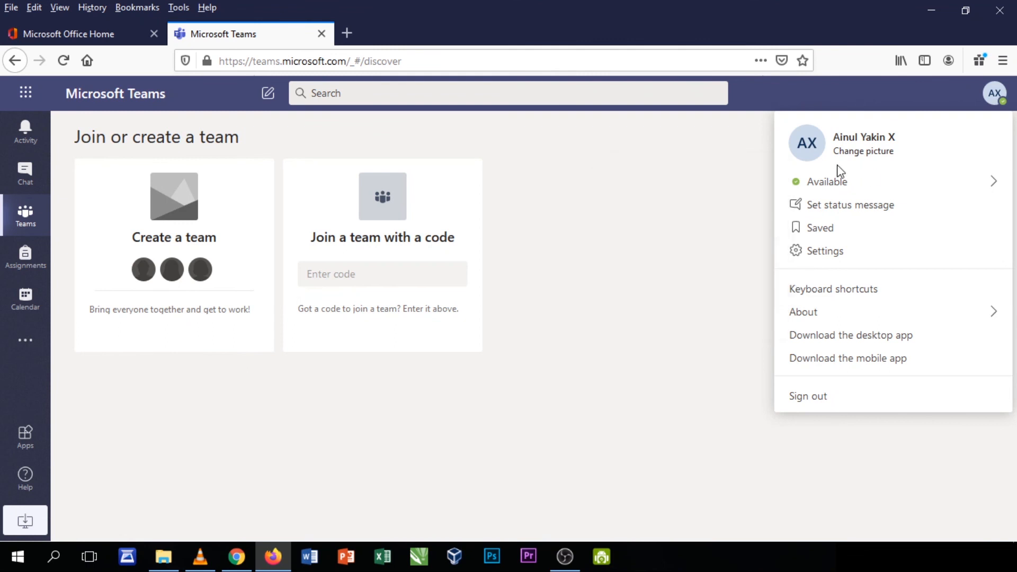
{"action": "left_click", "coordinate": [587, 335]}
Join the class team by pasting the copied team code
{"action": "left_click", "coordinate": [393, 272]}
{"action": "key", "text": "ctrl+v"}
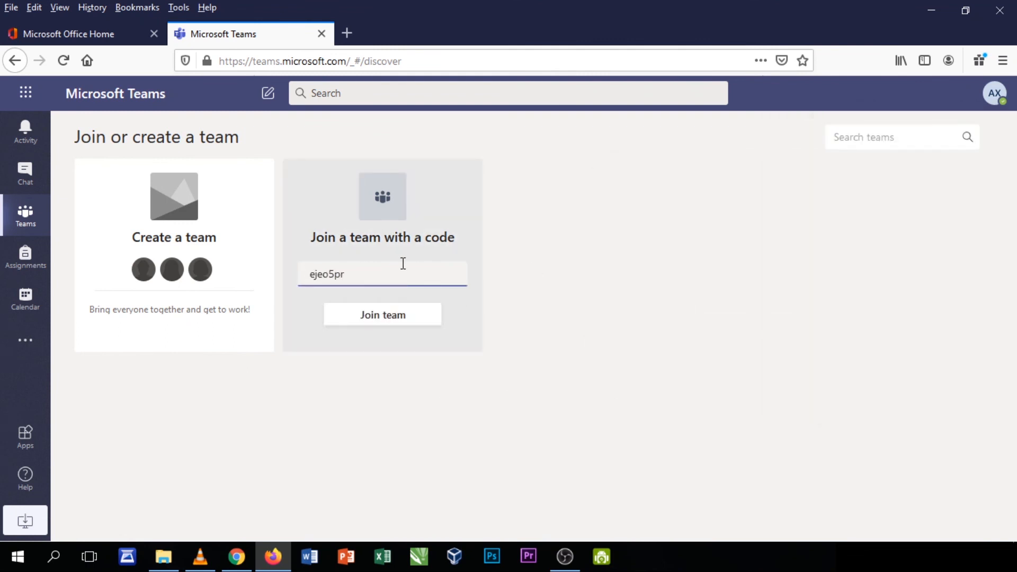
{"action": "left_click", "coordinate": [380, 317]}
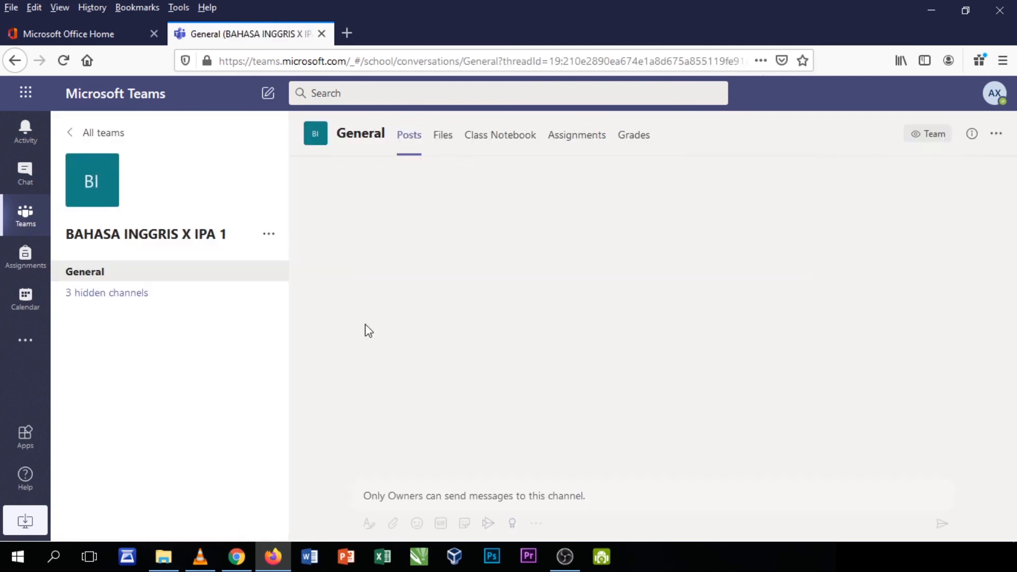
Browse ABSENSI, General and WRITING as the student, revealing the one hidden channel, GRAMMAR
{"action": "scroll", "coordinate": [310, 366], "scroll_direction": "up", "scroll_amount": 5}
{"action": "scroll", "coordinate": [477, 366], "scroll_direction": "down", "scroll_amount": 4}
{"action": "scroll", "coordinate": [667, 360], "scroll_direction": "up", "scroll_amount": 3}
{"action": "scroll", "coordinate": [648, 370], "scroll_direction": "up", "scroll_amount": 5}
{"action": "scroll", "coordinate": [568, 333], "scroll_direction": "down", "scroll_amount": 8}
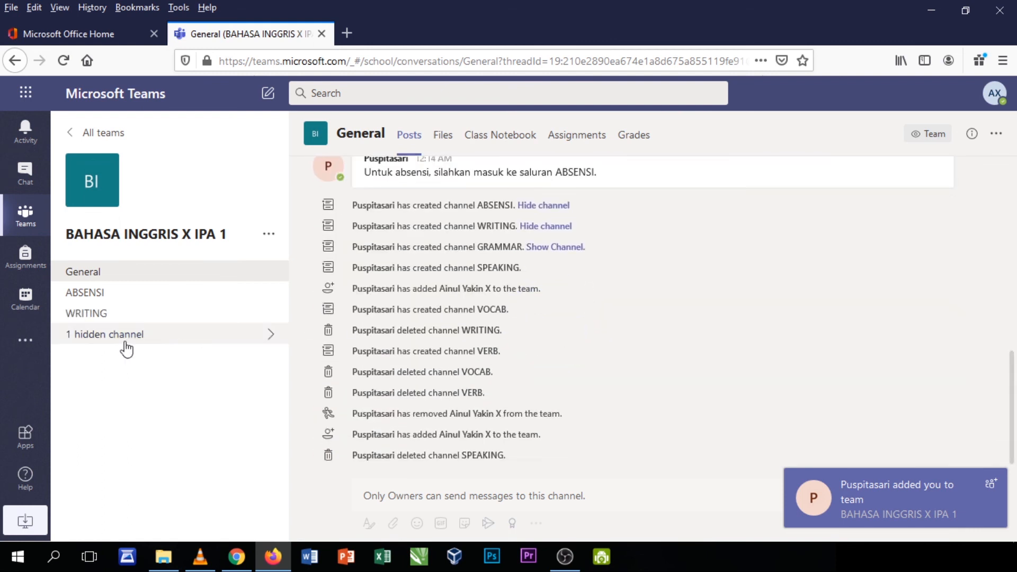
{"action": "left_click", "coordinate": [109, 313]}
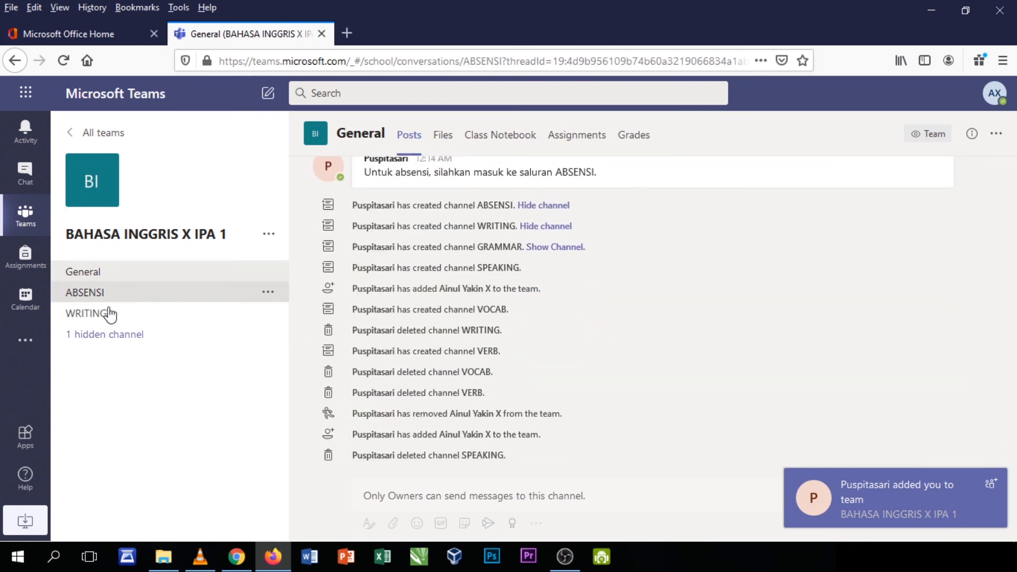
{"action": "left_click", "coordinate": [106, 293]}
{"action": "left_click", "coordinate": [102, 273]}
{"action": "left_click", "coordinate": [104, 313]}
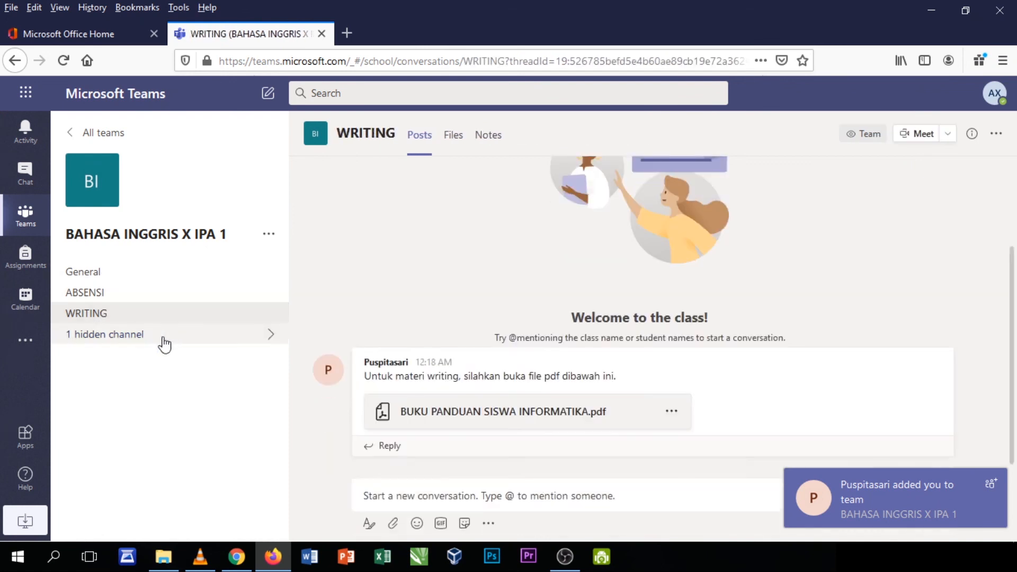
{"action": "left_click", "coordinate": [105, 340]}
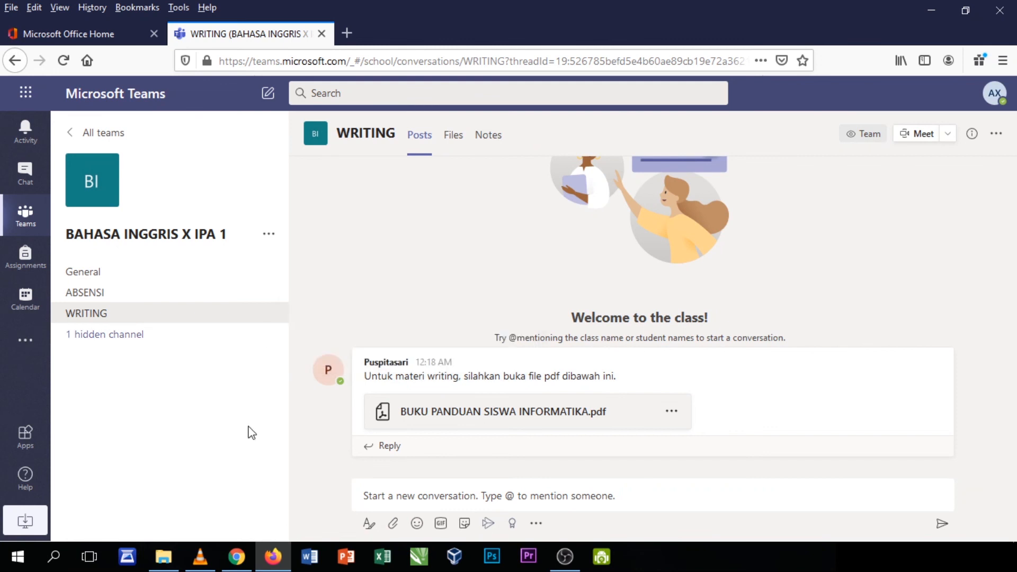
{"action": "left_click", "coordinate": [239, 562]}
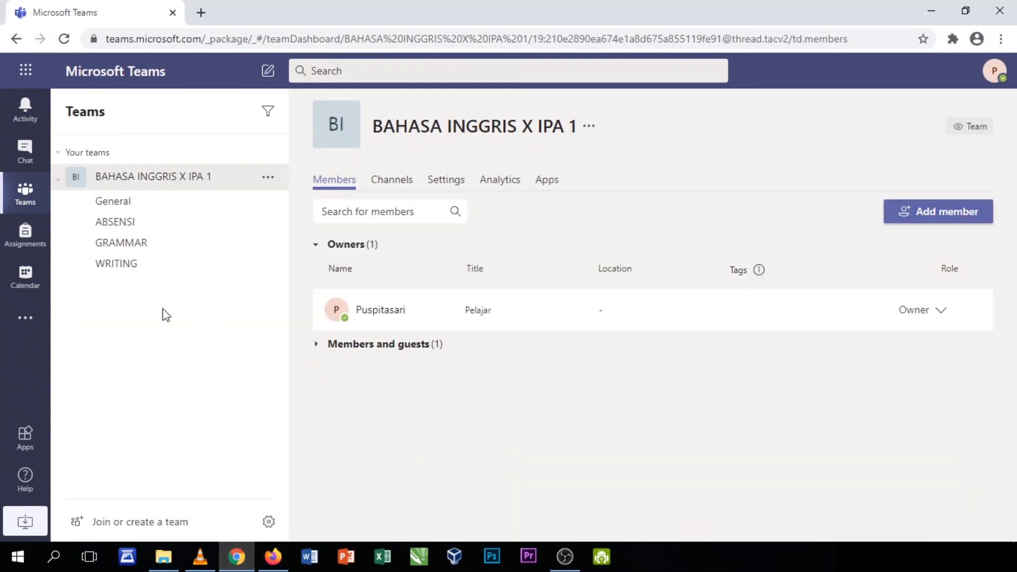
Show GRAMMAR's posts, then start a new channel, toggle its auto-show option, and cancel it
{"action": "left_click", "coordinate": [139, 244]}
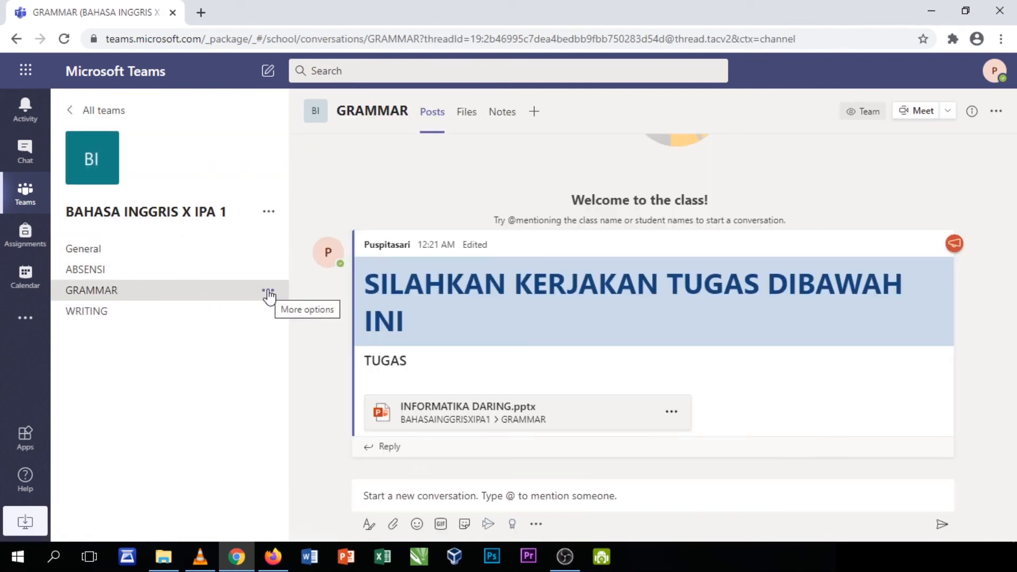
{"action": "left_click", "coordinate": [269, 213]}
{"action": "left_click", "coordinate": [345, 266]}
{"action": "left_click", "coordinate": [332, 390]}
{"action": "left_click", "coordinate": [326, 390]}
{"action": "left_click", "coordinate": [325, 389]}
{"action": "left_click", "coordinate": [325, 389]}
{"action": "left_click", "coordinate": [324, 389]}
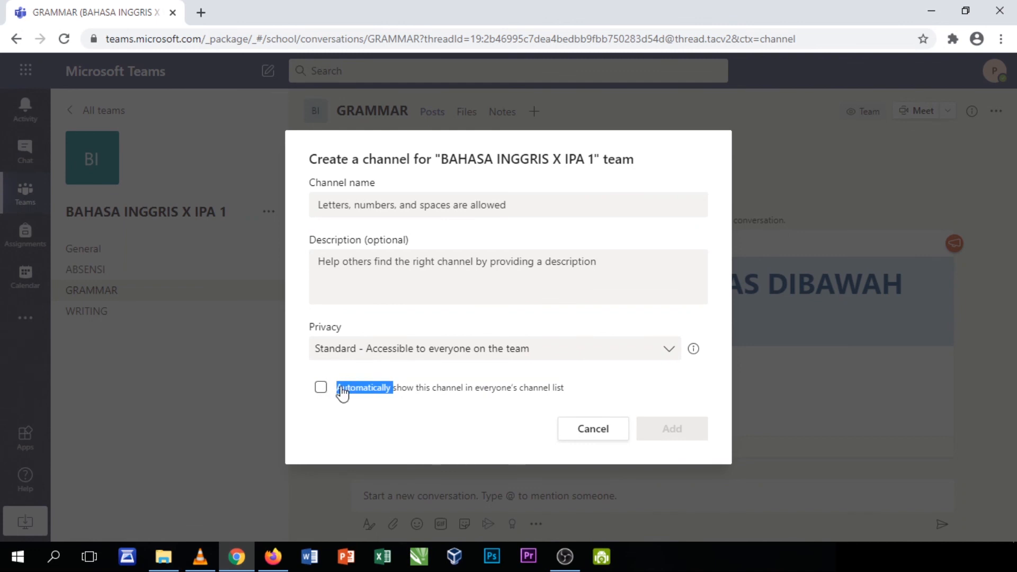
{"action": "left_click", "coordinate": [288, 550]}
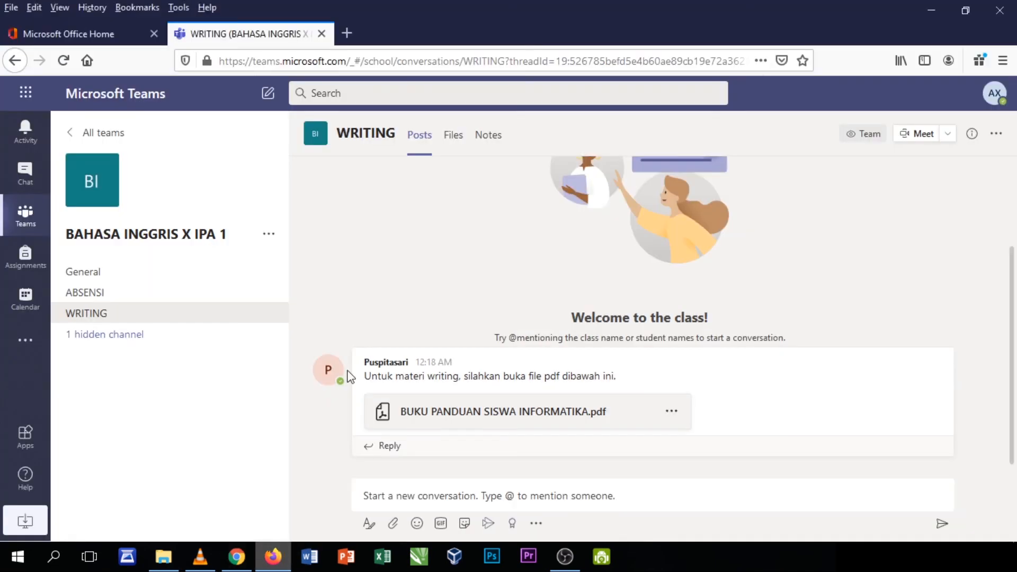
{"action": "left_click", "coordinate": [237, 556]}
{"action": "left_click", "coordinate": [593, 428]}
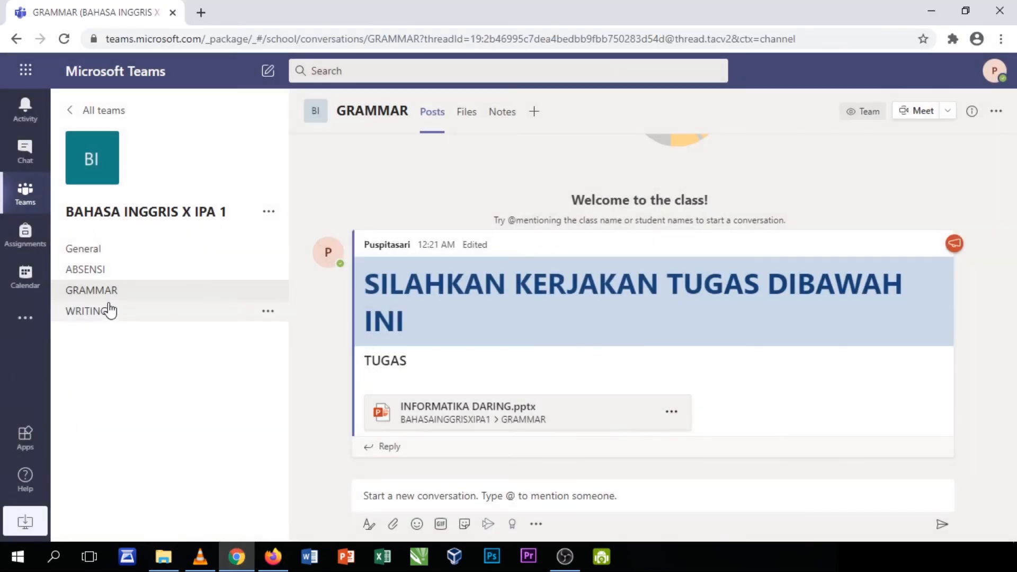
In Manage team's Channels list, tick and confirm 'Show for members' for ABSENSI, GRAMMAR and WRITING
{"action": "left_click", "coordinate": [268, 212]}
{"action": "left_click", "coordinate": [325, 243]}
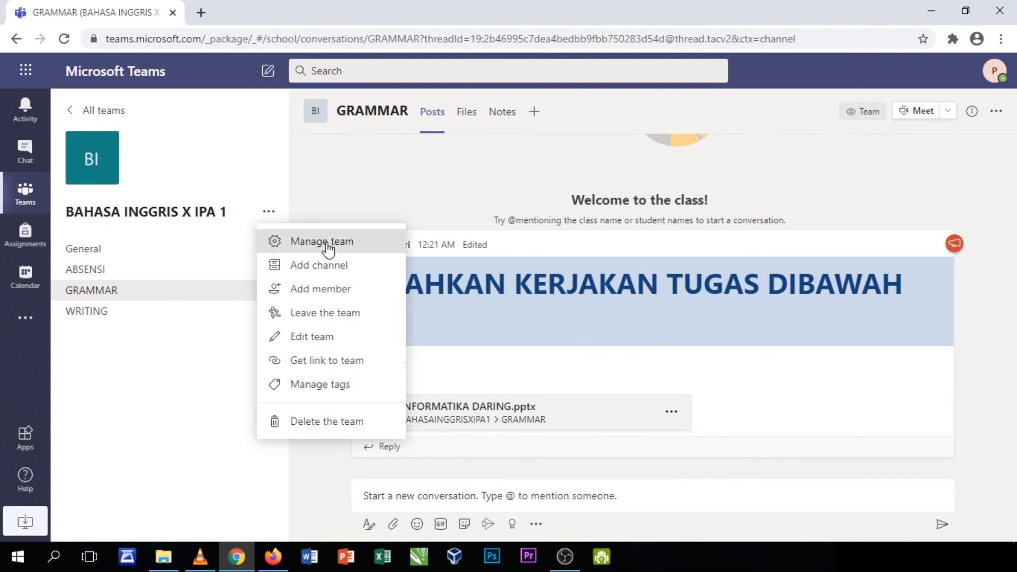
{"action": "left_click", "coordinate": [404, 187]}
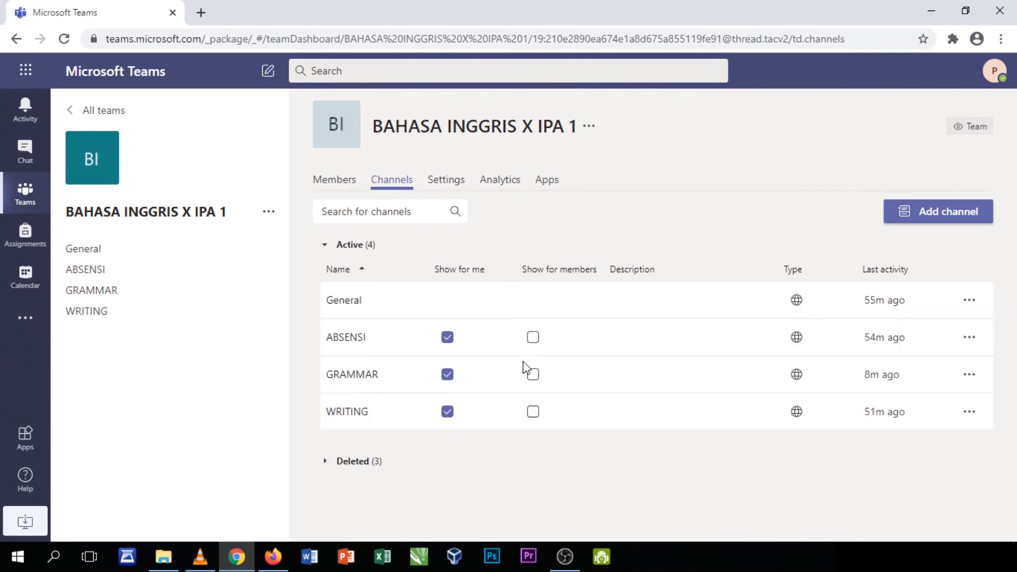
{"action": "left_click", "coordinate": [532, 341]}
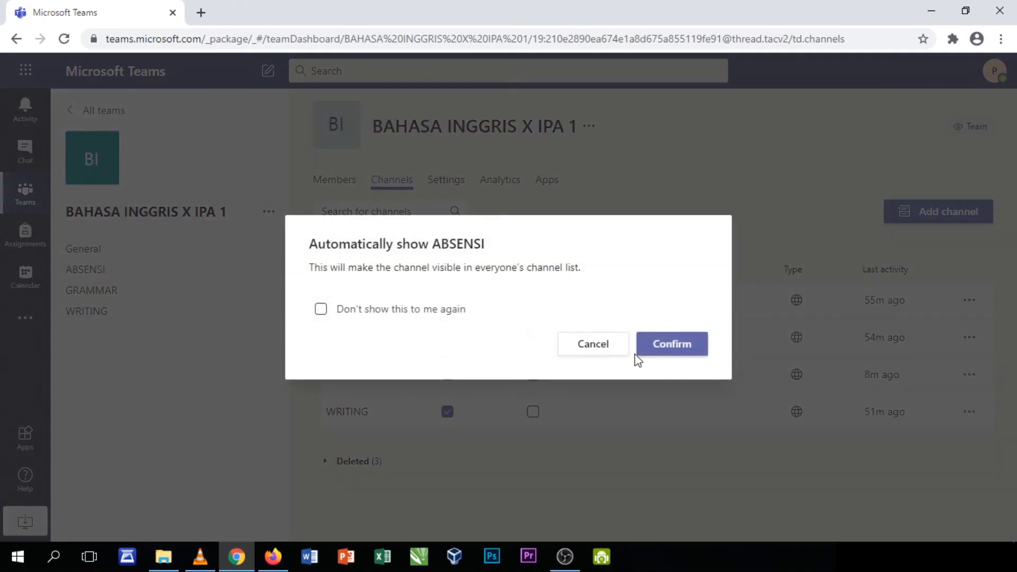
{"action": "left_click", "coordinate": [655, 347]}
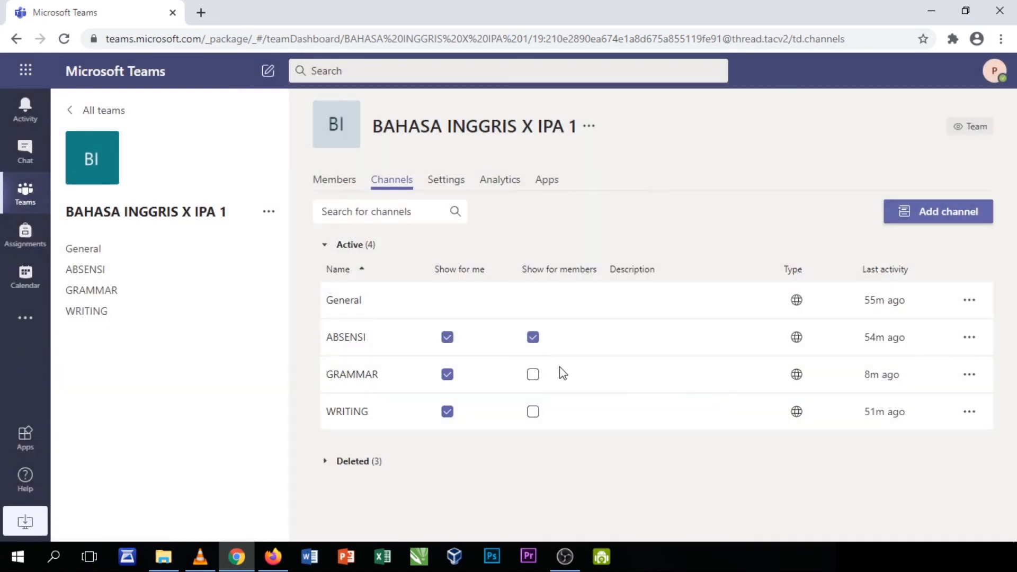
{"action": "left_click", "coordinate": [533, 377]}
{"action": "left_click", "coordinate": [653, 351]}
{"action": "left_click", "coordinate": [533, 413]}
{"action": "left_click", "coordinate": [674, 347]}
{"action": "left_click", "coordinate": [273, 556]}
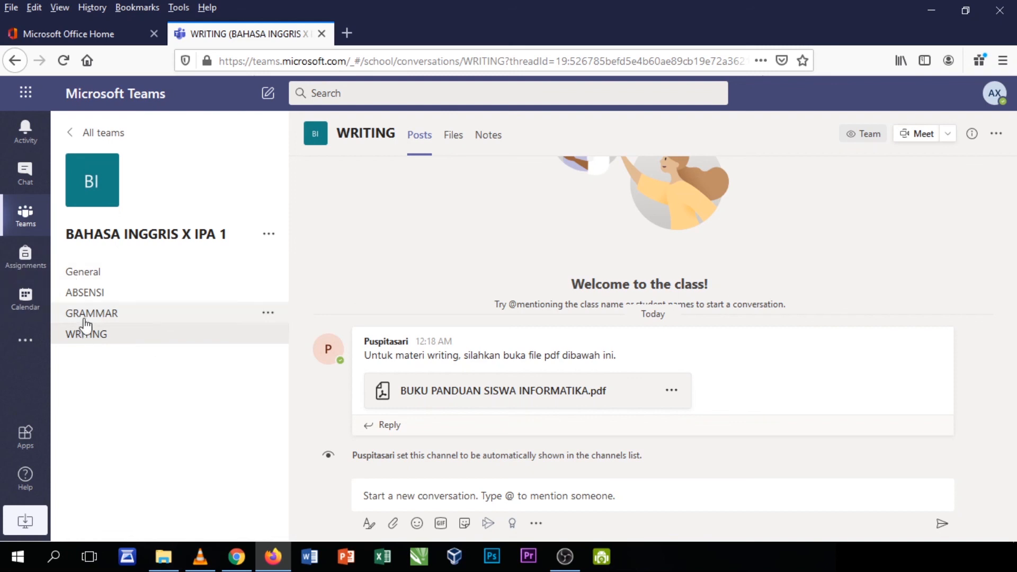
Switch back to the teacher's Teams window and view the team's members and General channel
{"action": "left_click", "coordinate": [237, 556]}
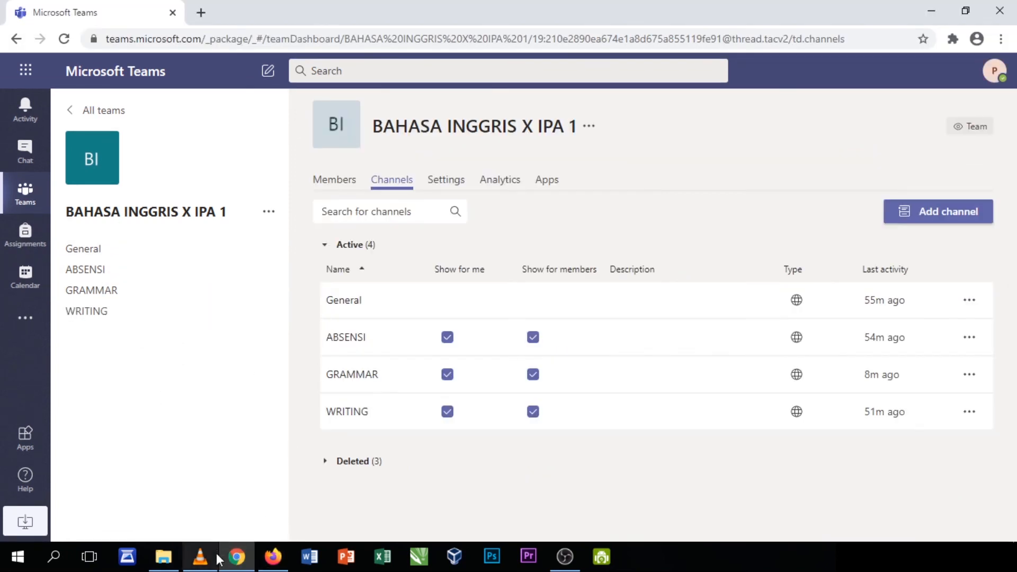
{"action": "left_click", "coordinate": [341, 182]}
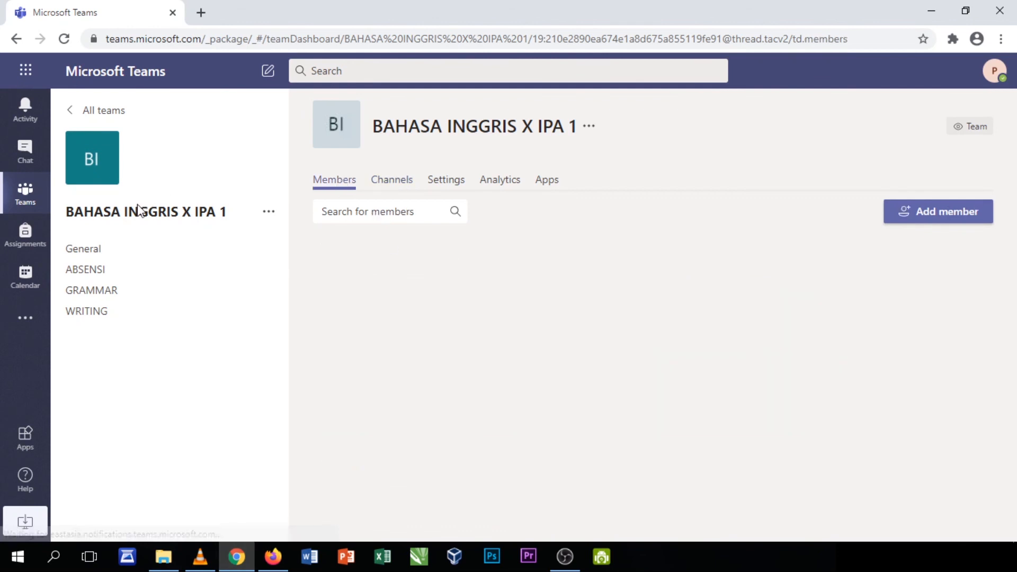
{"action": "left_click", "coordinate": [120, 257]}
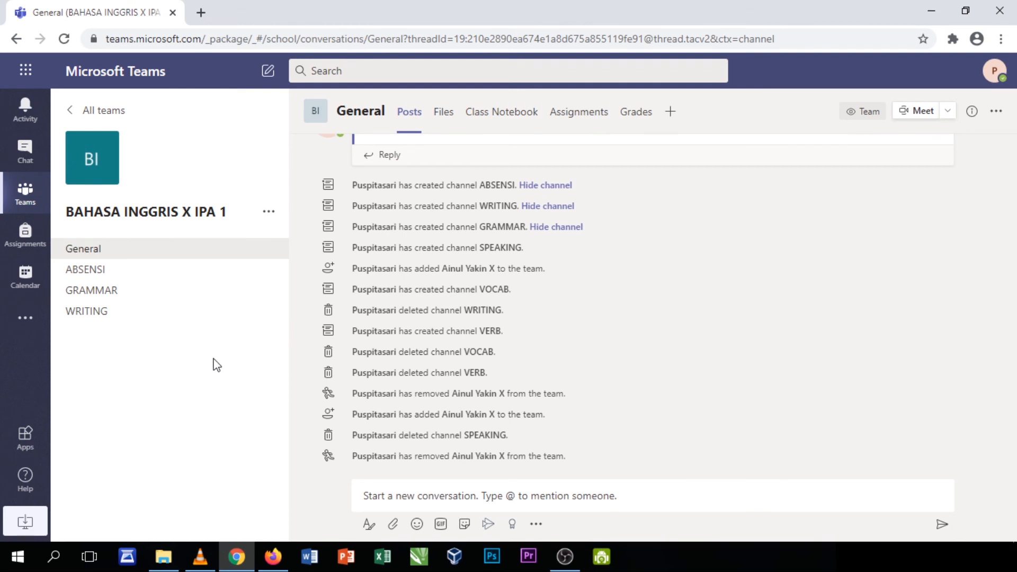
Look through the GRAMMAR and ABSENSI channels, then minimise everything to the desktop
{"action": "left_click", "coordinate": [112, 298]}
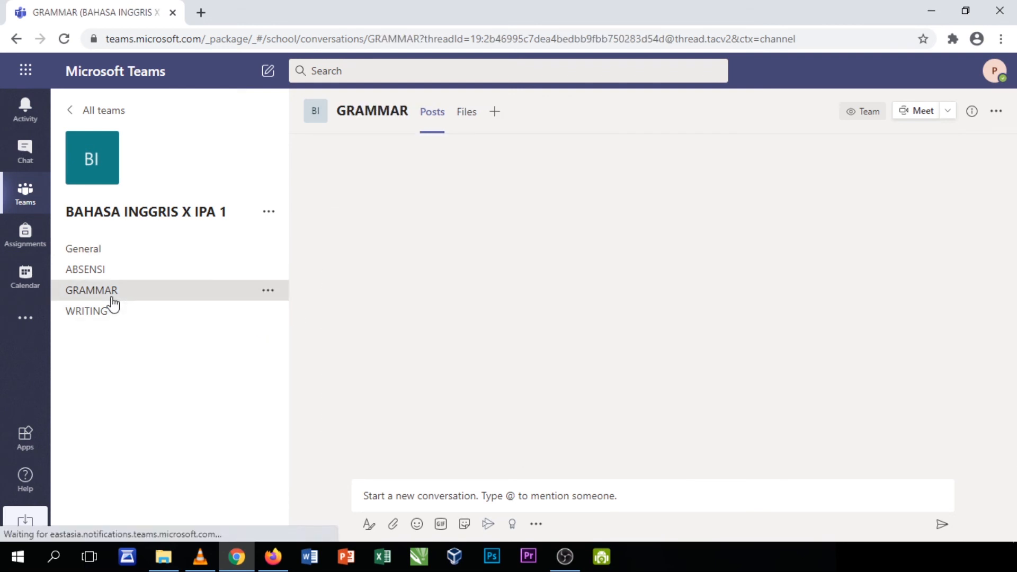
{"action": "left_click", "coordinate": [109, 272]}
{"action": "left_click", "coordinate": [112, 294]}
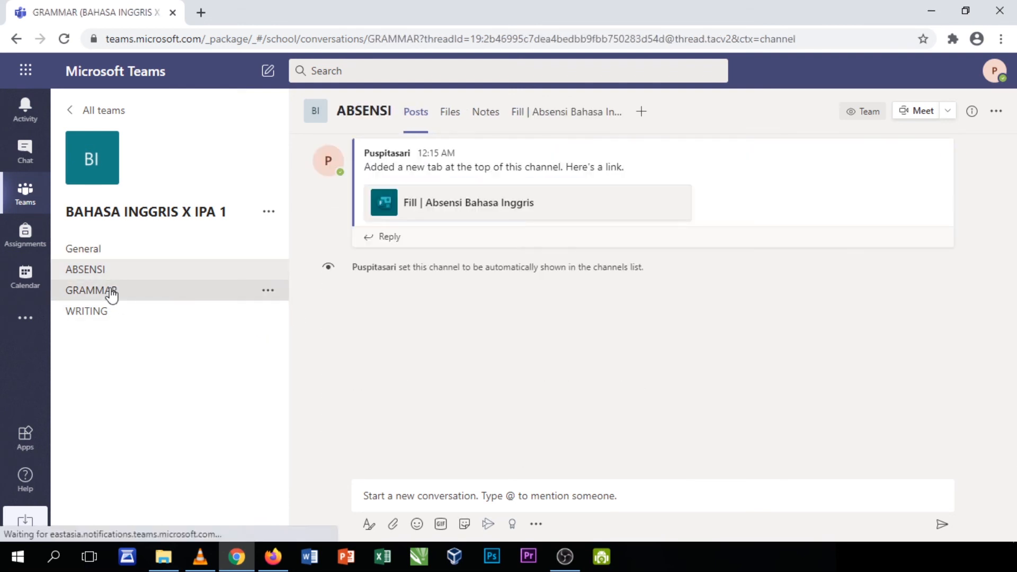
{"action": "left_click", "coordinate": [1015, 558]}
Refresh the desktop six times, then bring up the OBS screen recording software
{"action": "right_click", "coordinate": [388, 238]}
{"action": "left_click", "coordinate": [418, 281]}
{"action": "right_click", "coordinate": [395, 240]}
{"action": "left_click", "coordinate": [419, 277]}
{"action": "right_click", "coordinate": [398, 247]}
{"action": "left_click", "coordinate": [426, 287]}
{"action": "right_click", "coordinate": [408, 247]}
{"action": "left_click", "coordinate": [427, 286]}
{"action": "right_click", "coordinate": [402, 245]}
{"action": "left_click", "coordinate": [427, 288]}
{"action": "right_click", "coordinate": [406, 246]}
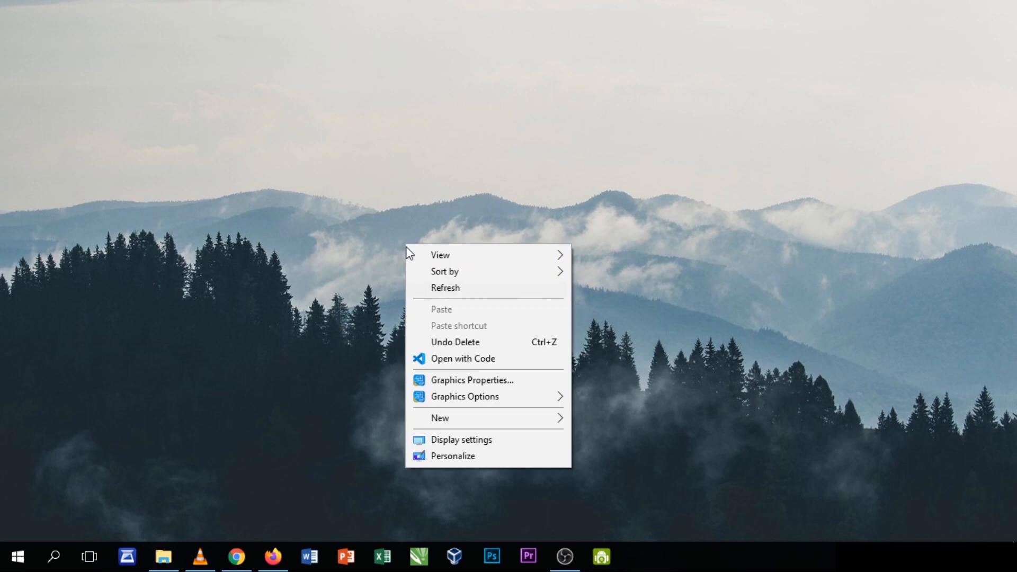
{"action": "left_click", "coordinate": [425, 288]}
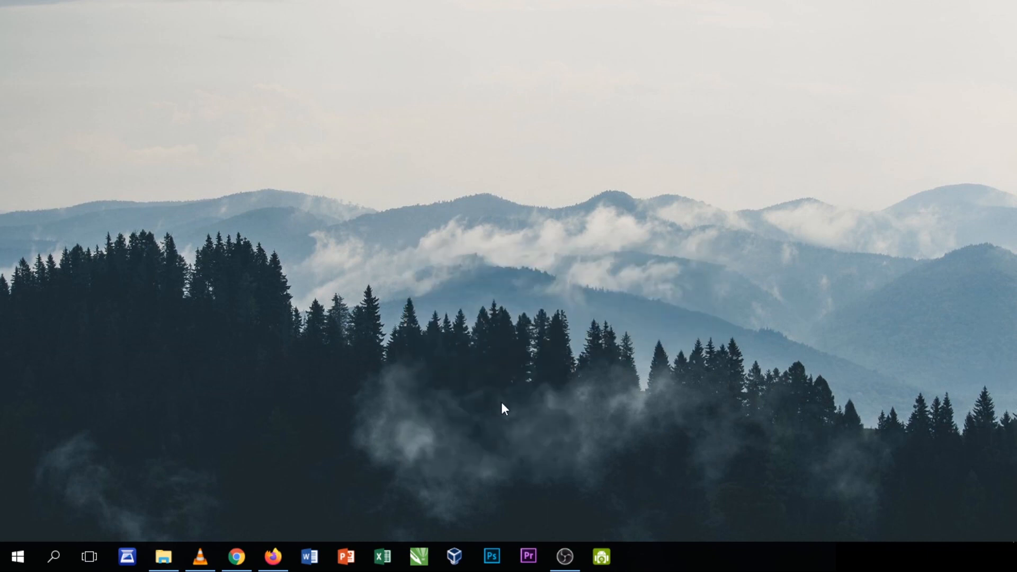
{"action": "mouse_move", "coordinate": [566, 556]}
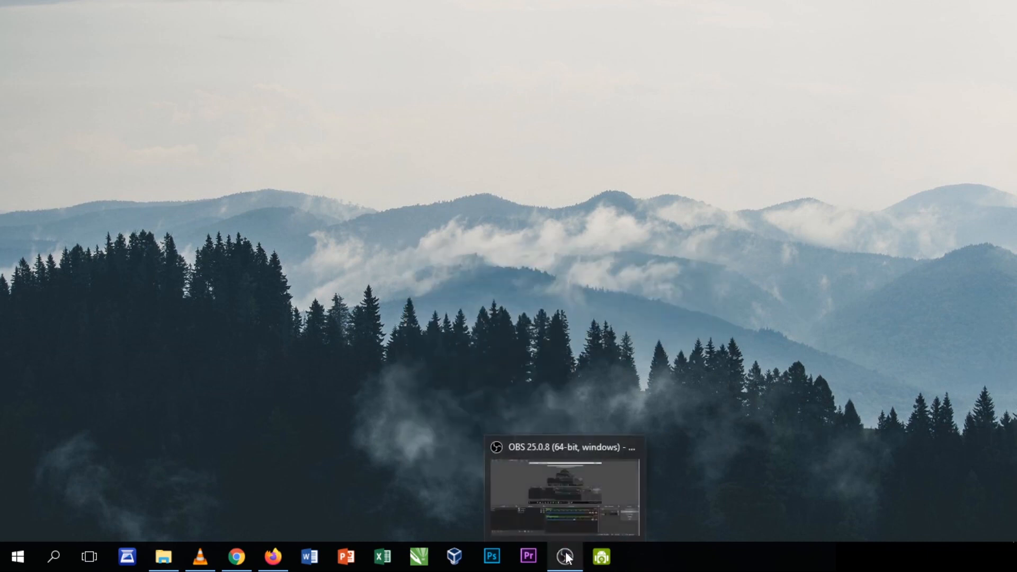
{"action": "left_click", "coordinate": [565, 557]}
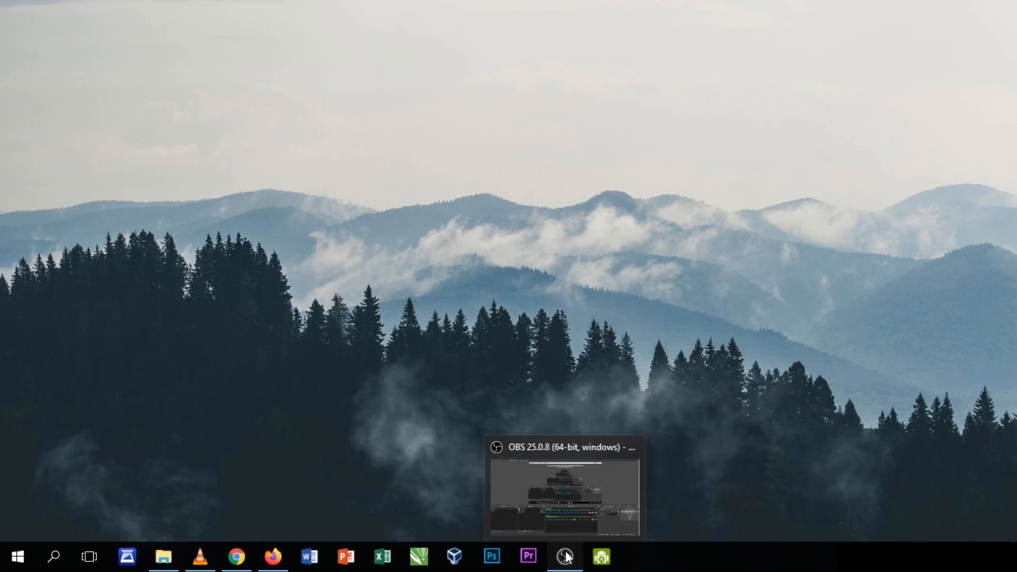